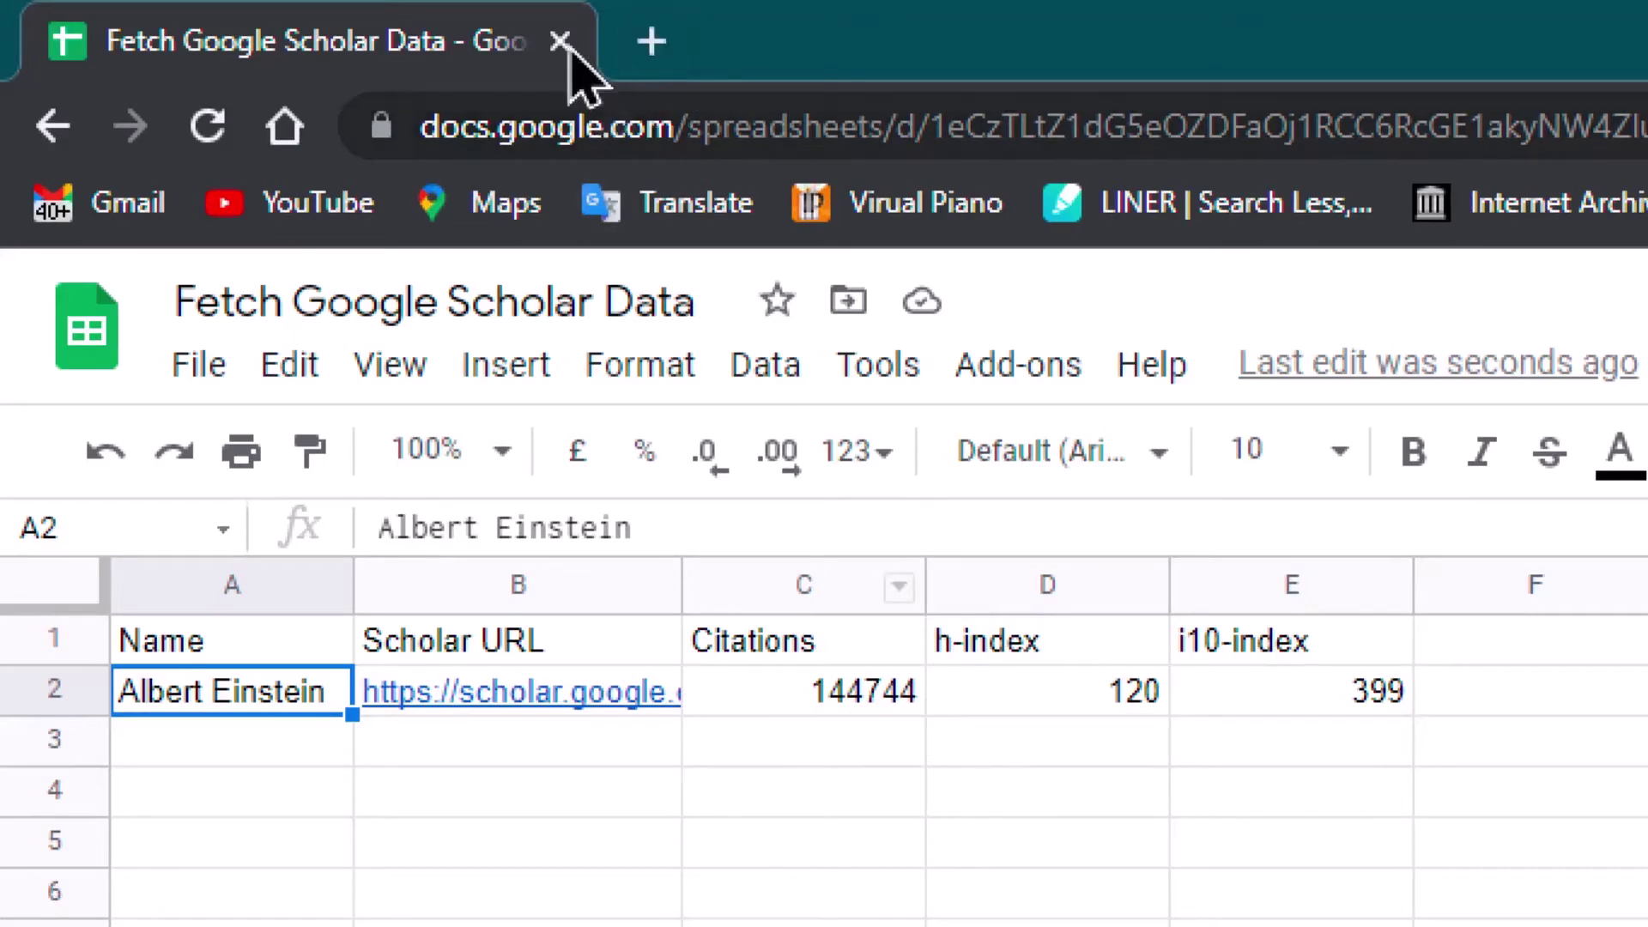
- Open the Google Scholar site, scholar.google.com, in a new browser tab
click(652, 42)
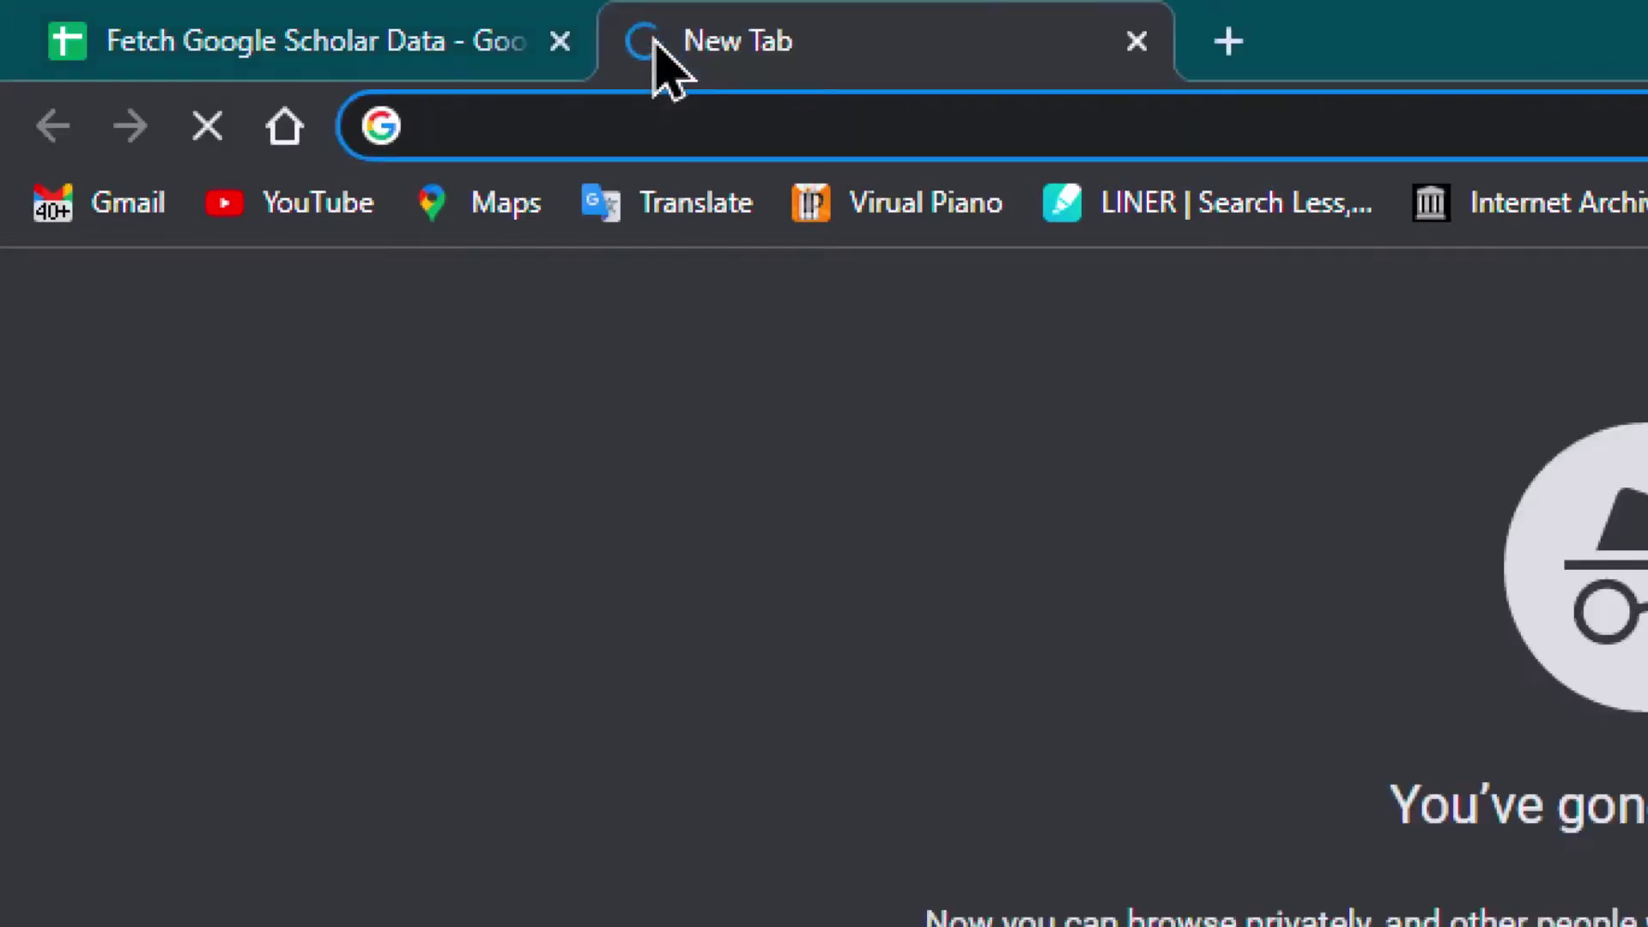
text(sch)
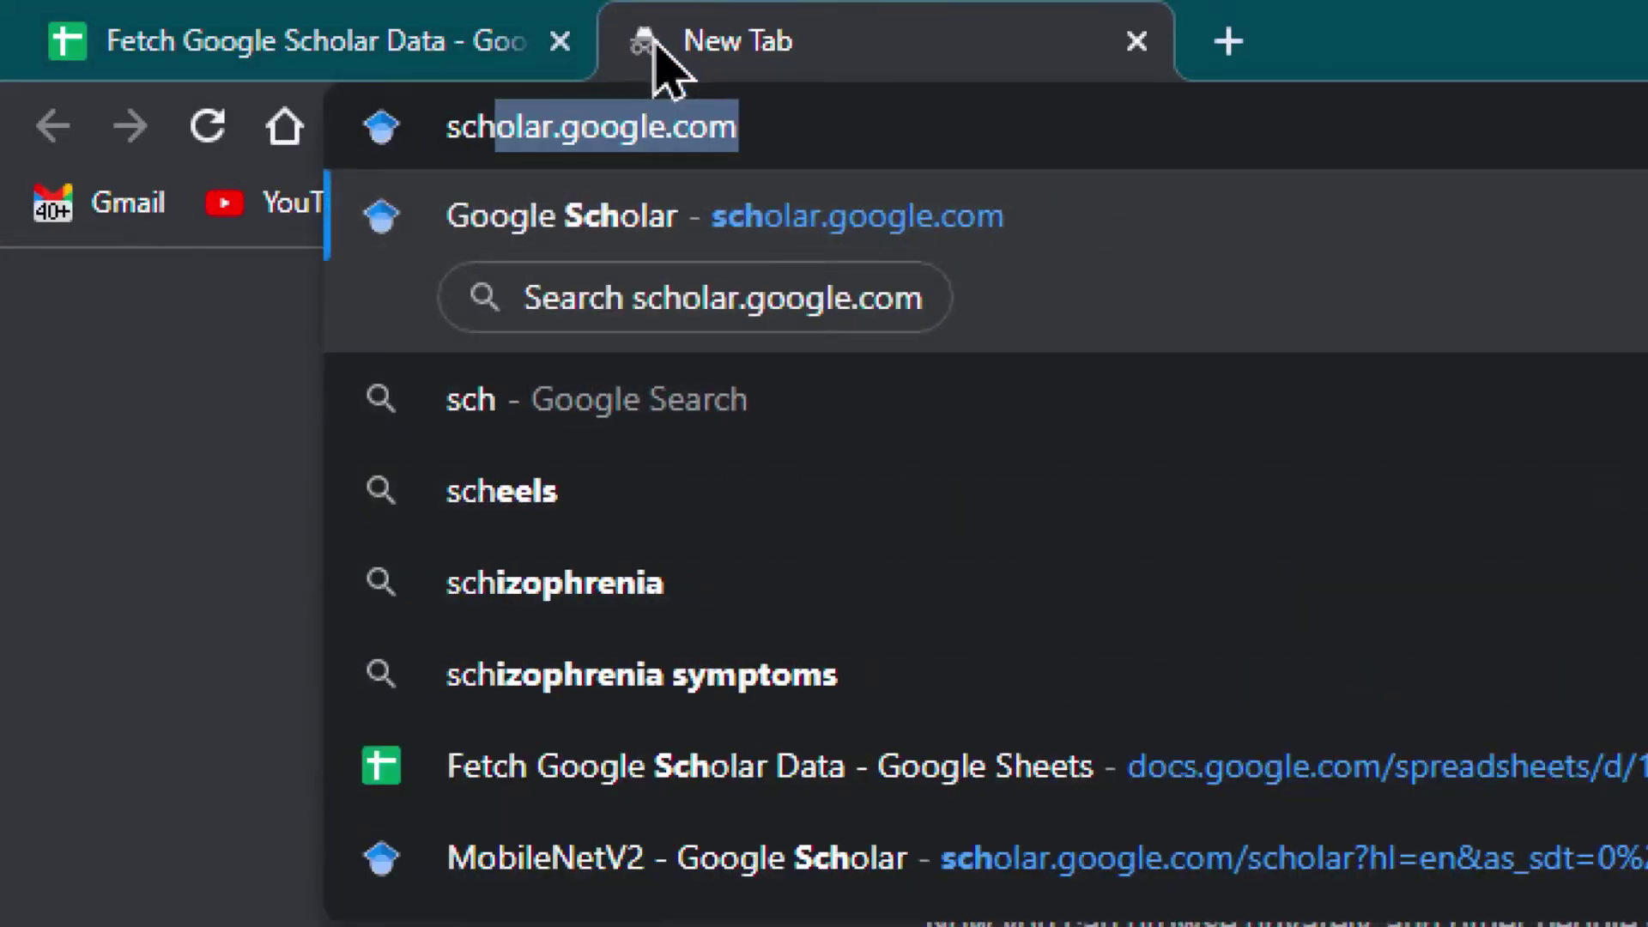
key(Return)
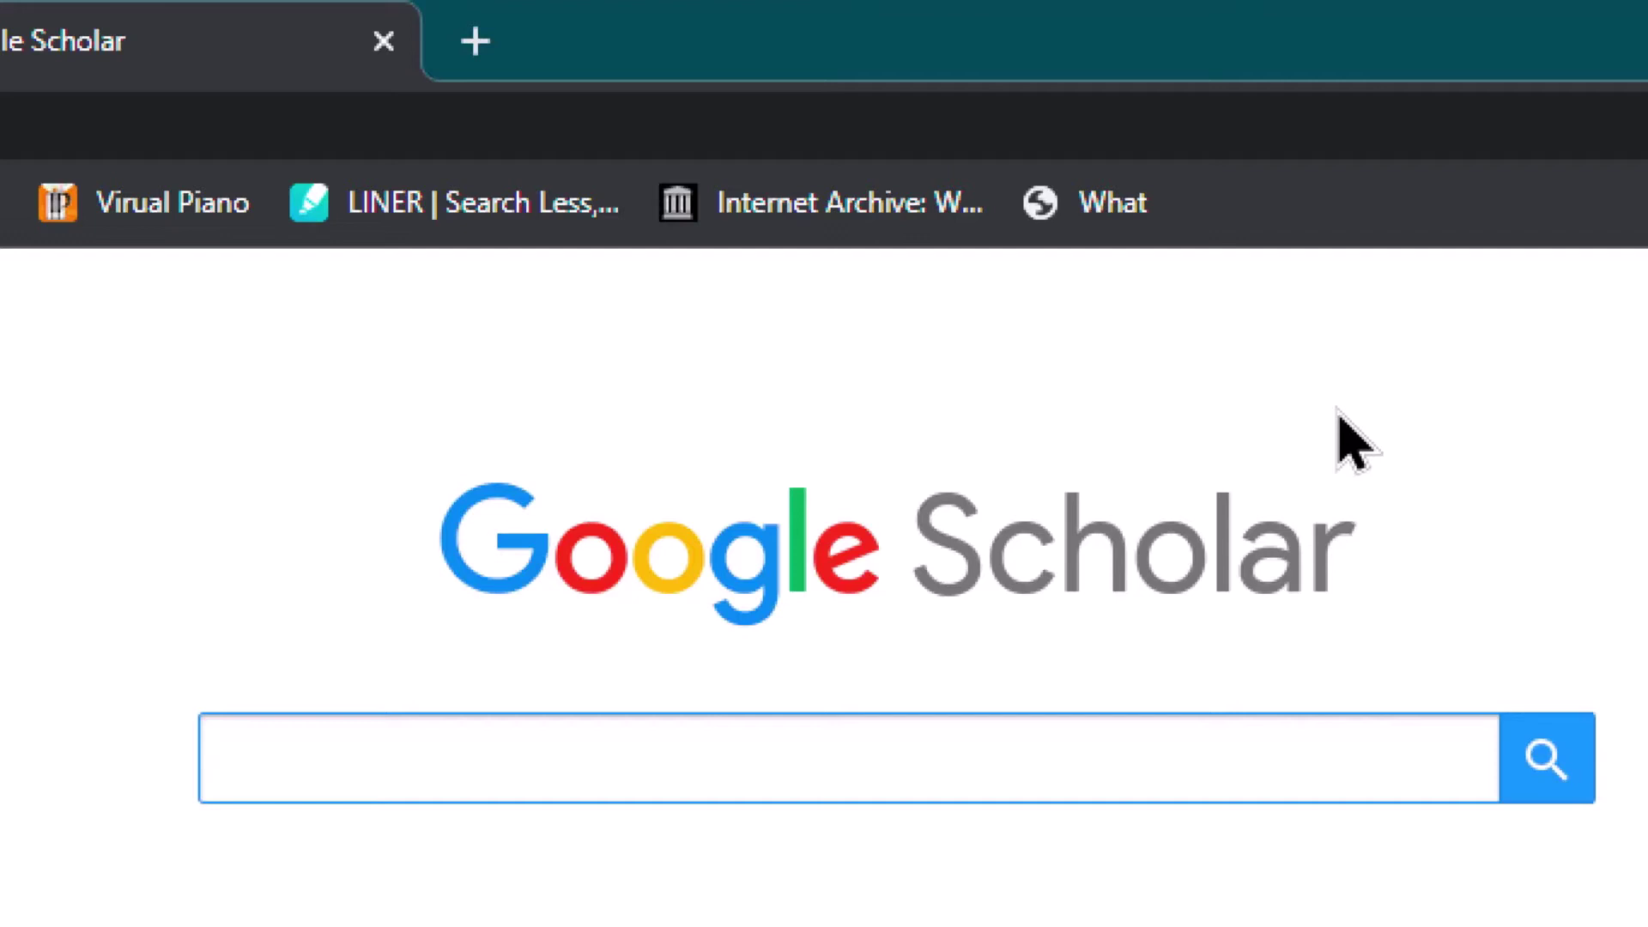
- Search Google Scholar for Albert Einstein and open the matching author's user profile
text(Al)
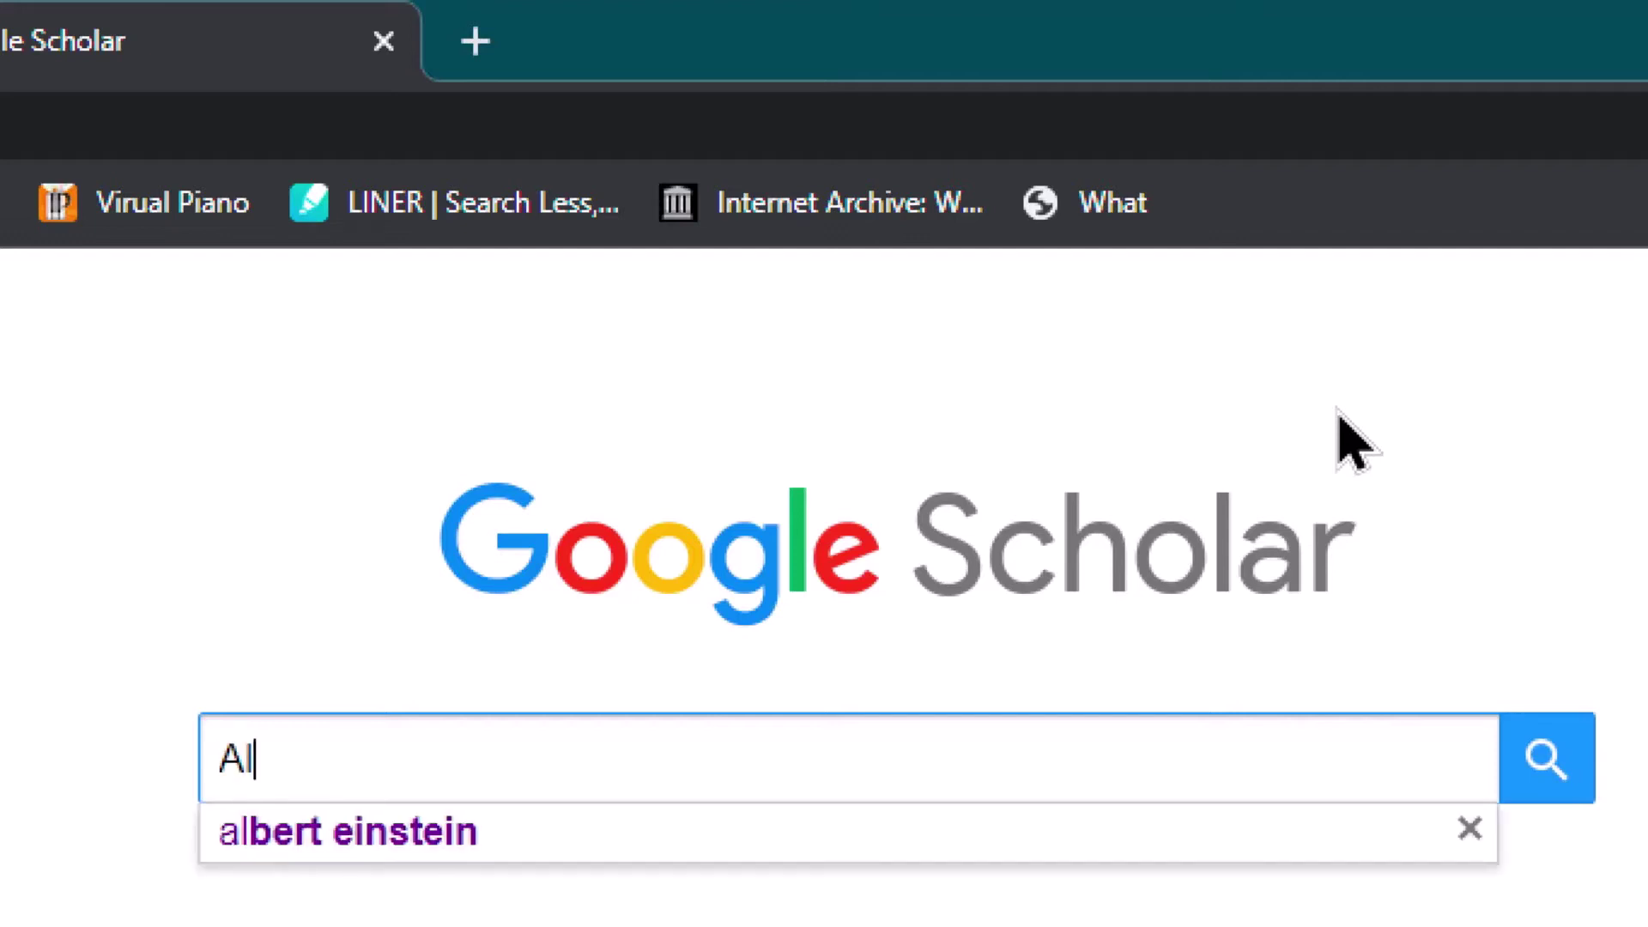
text(bert )
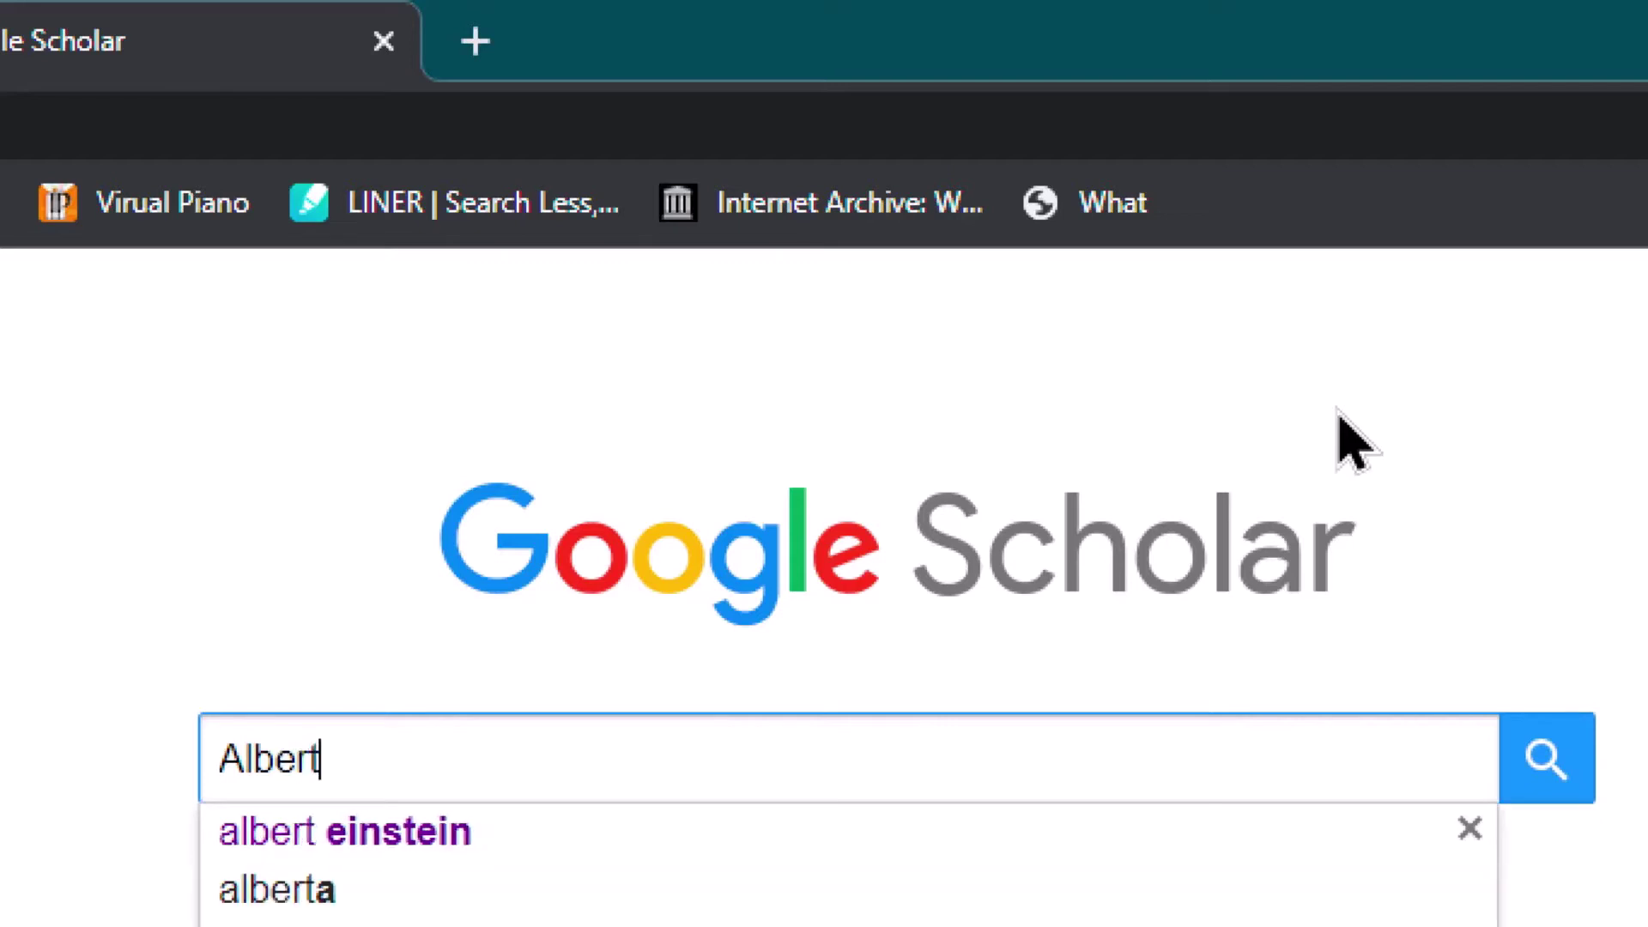
text(Einste)
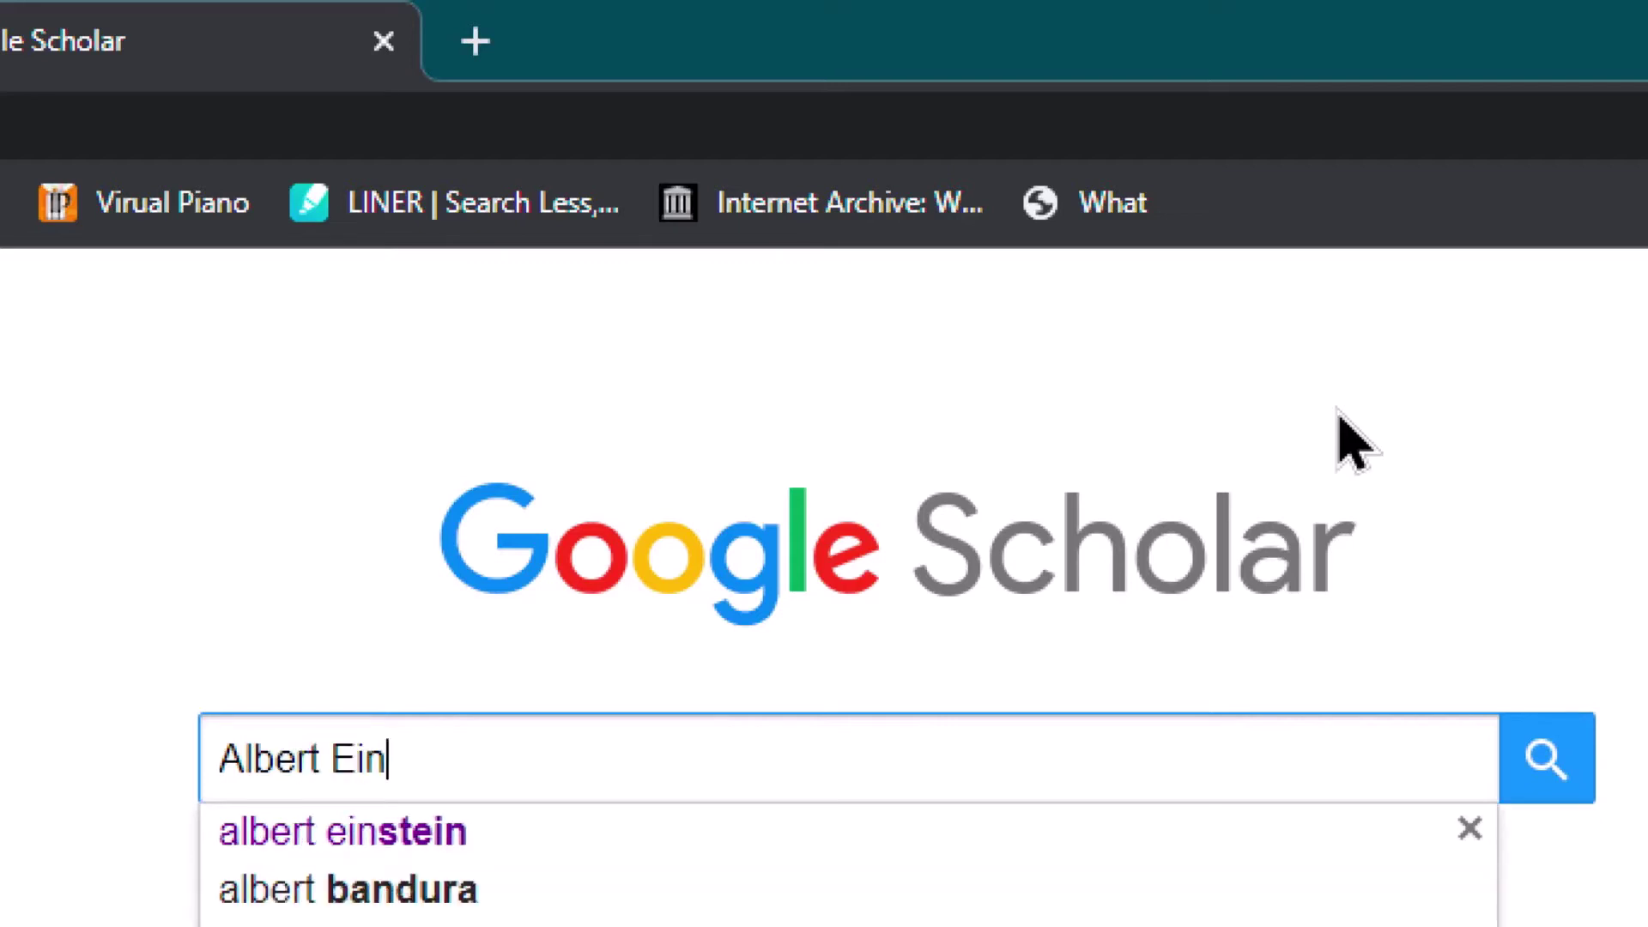
text(in)
key(Return)
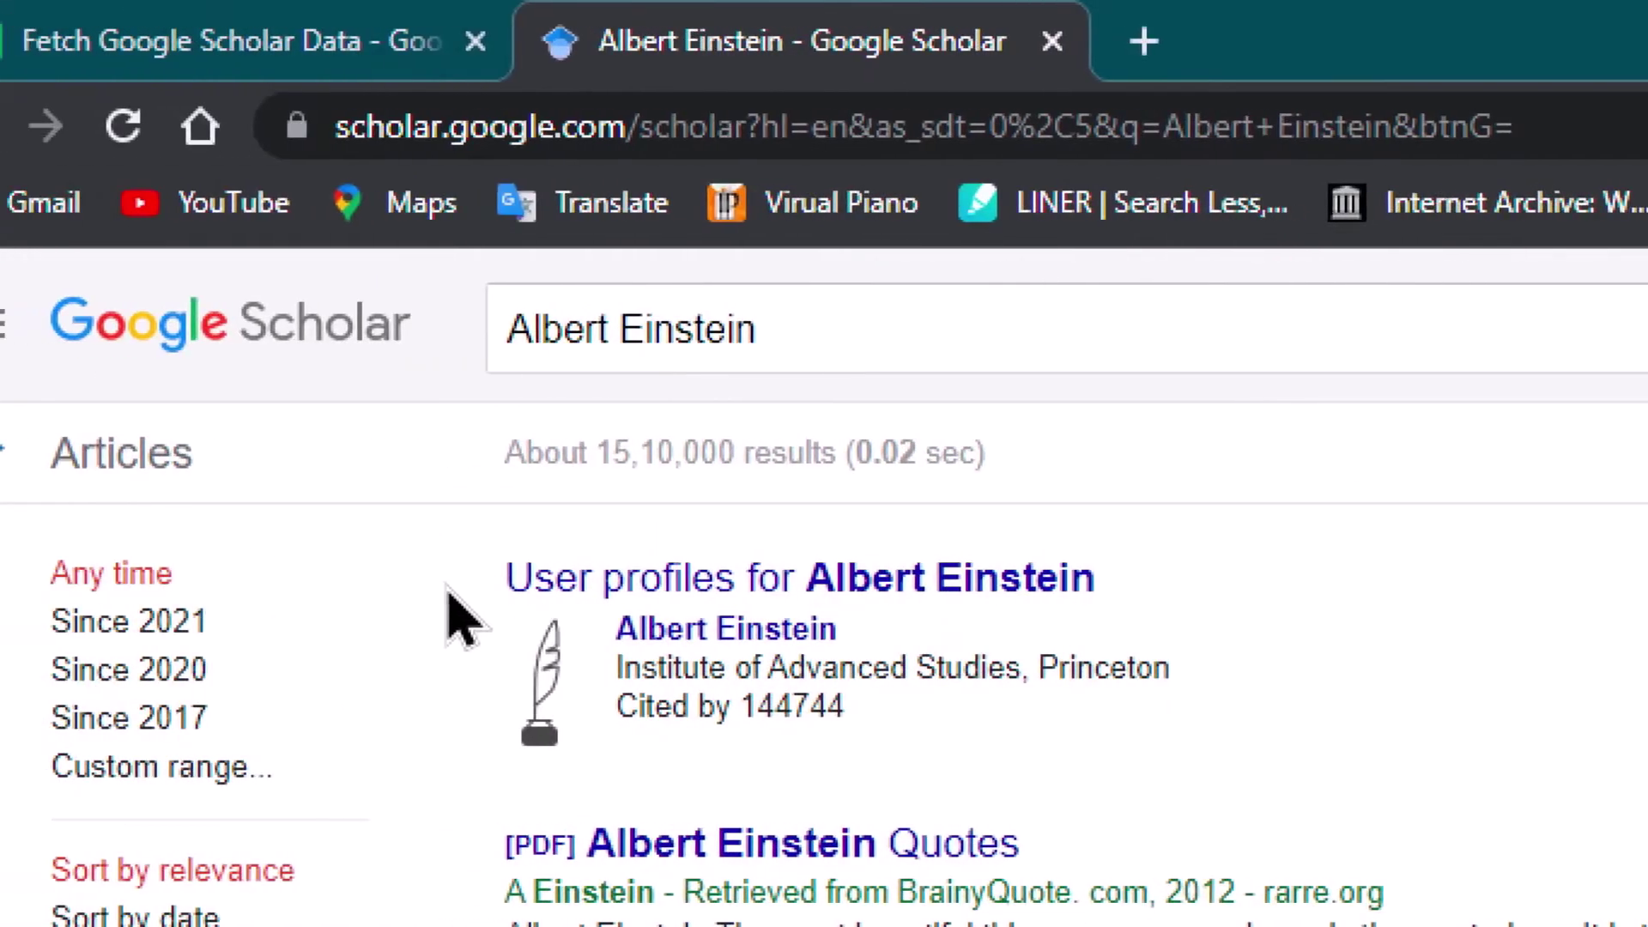
click(676, 635)
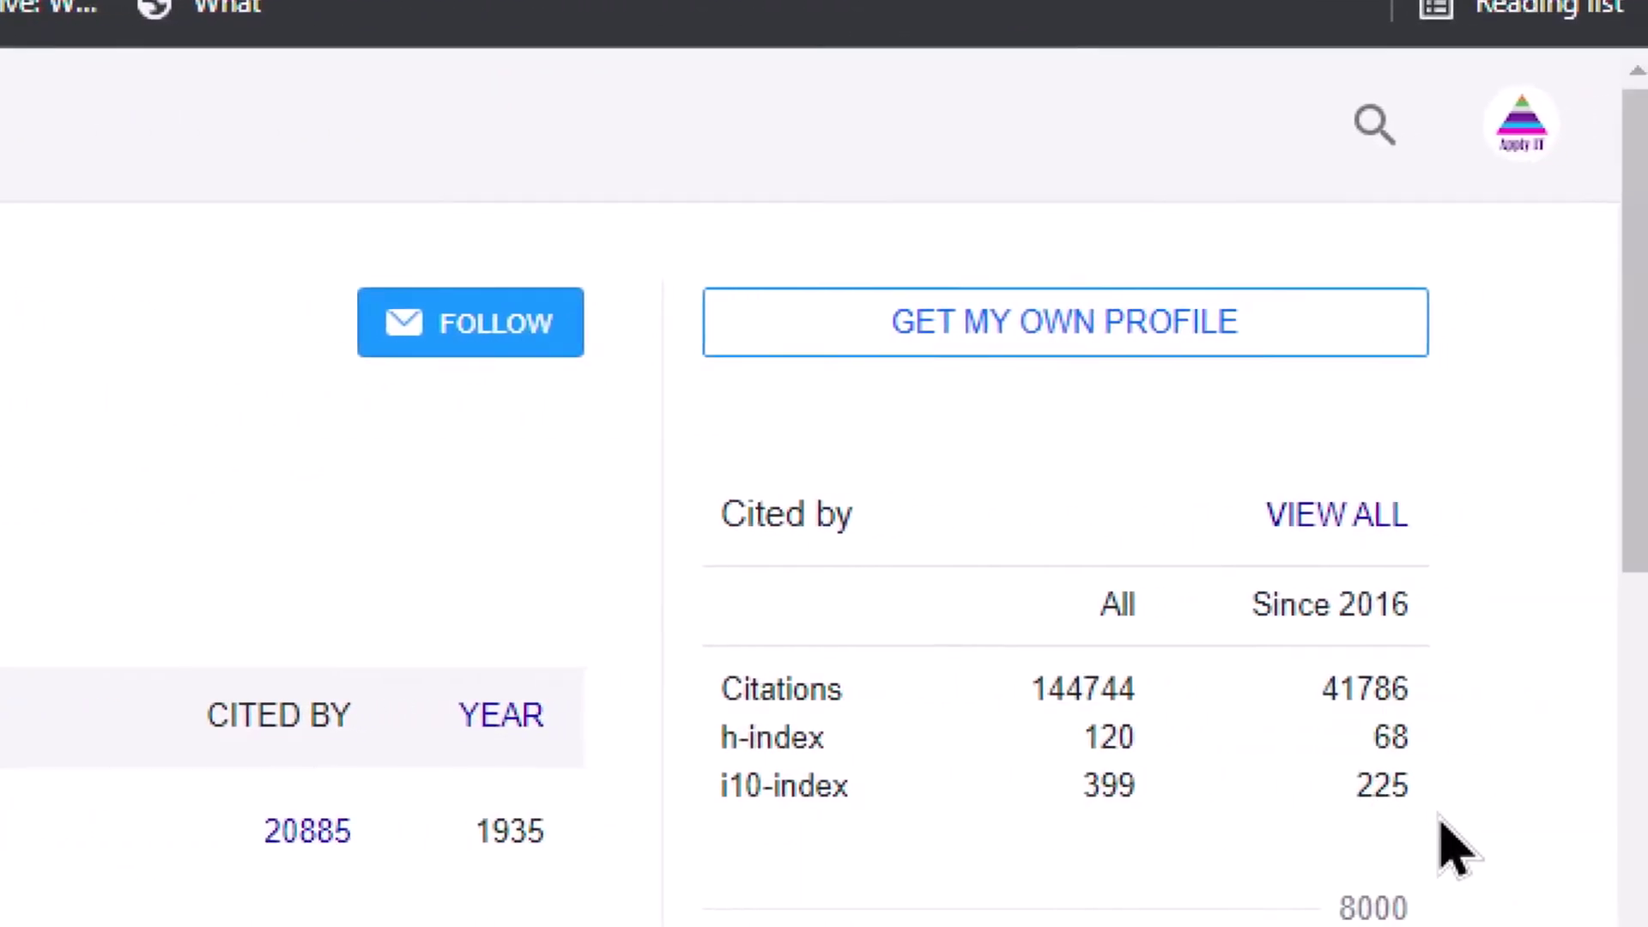
- Examine the profile's Cited by table, looking at the citations, h-index and i10-index rows
scroll(1635, 369, down, 5)
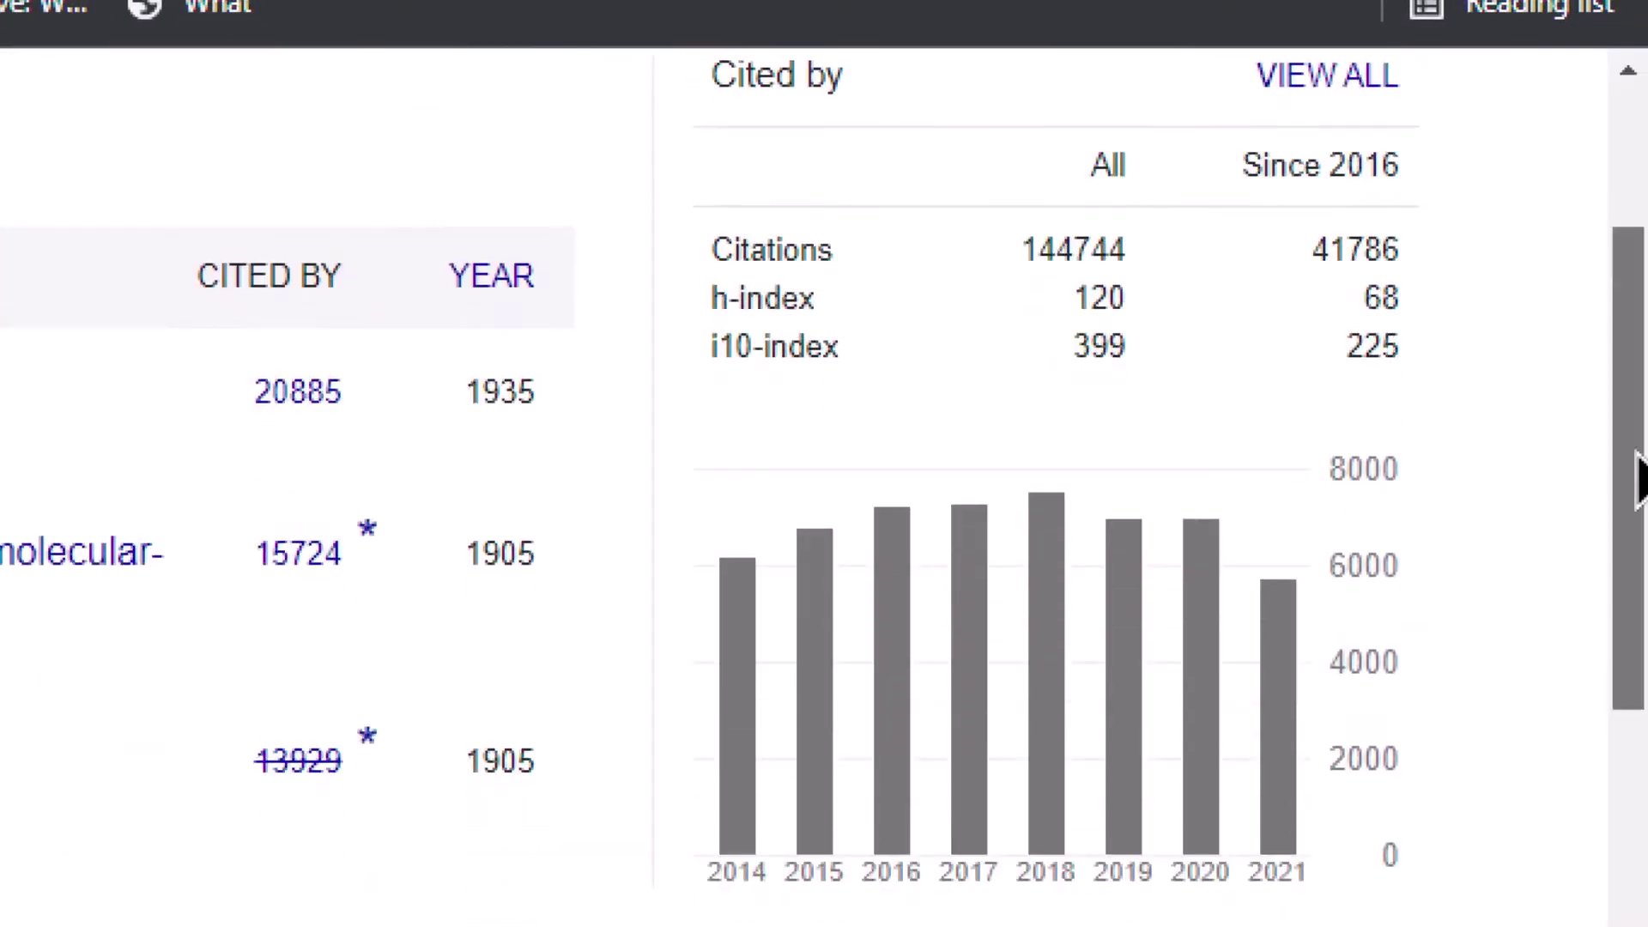
scroll(1639, 472, up, 1)
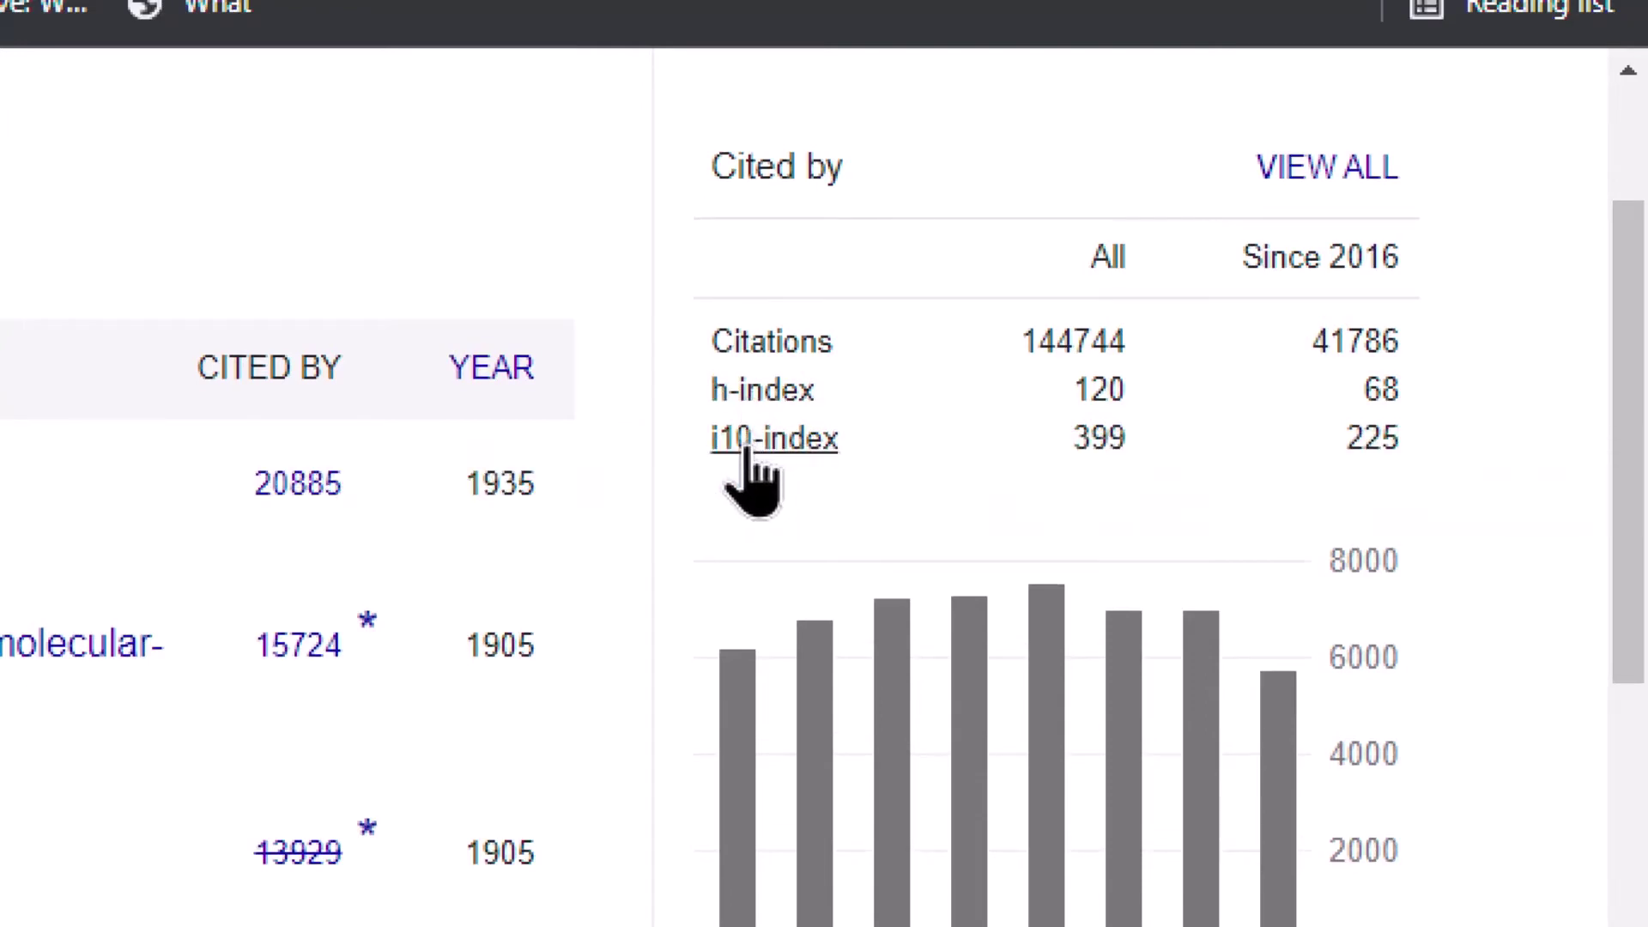
mouse_move(748, 442)
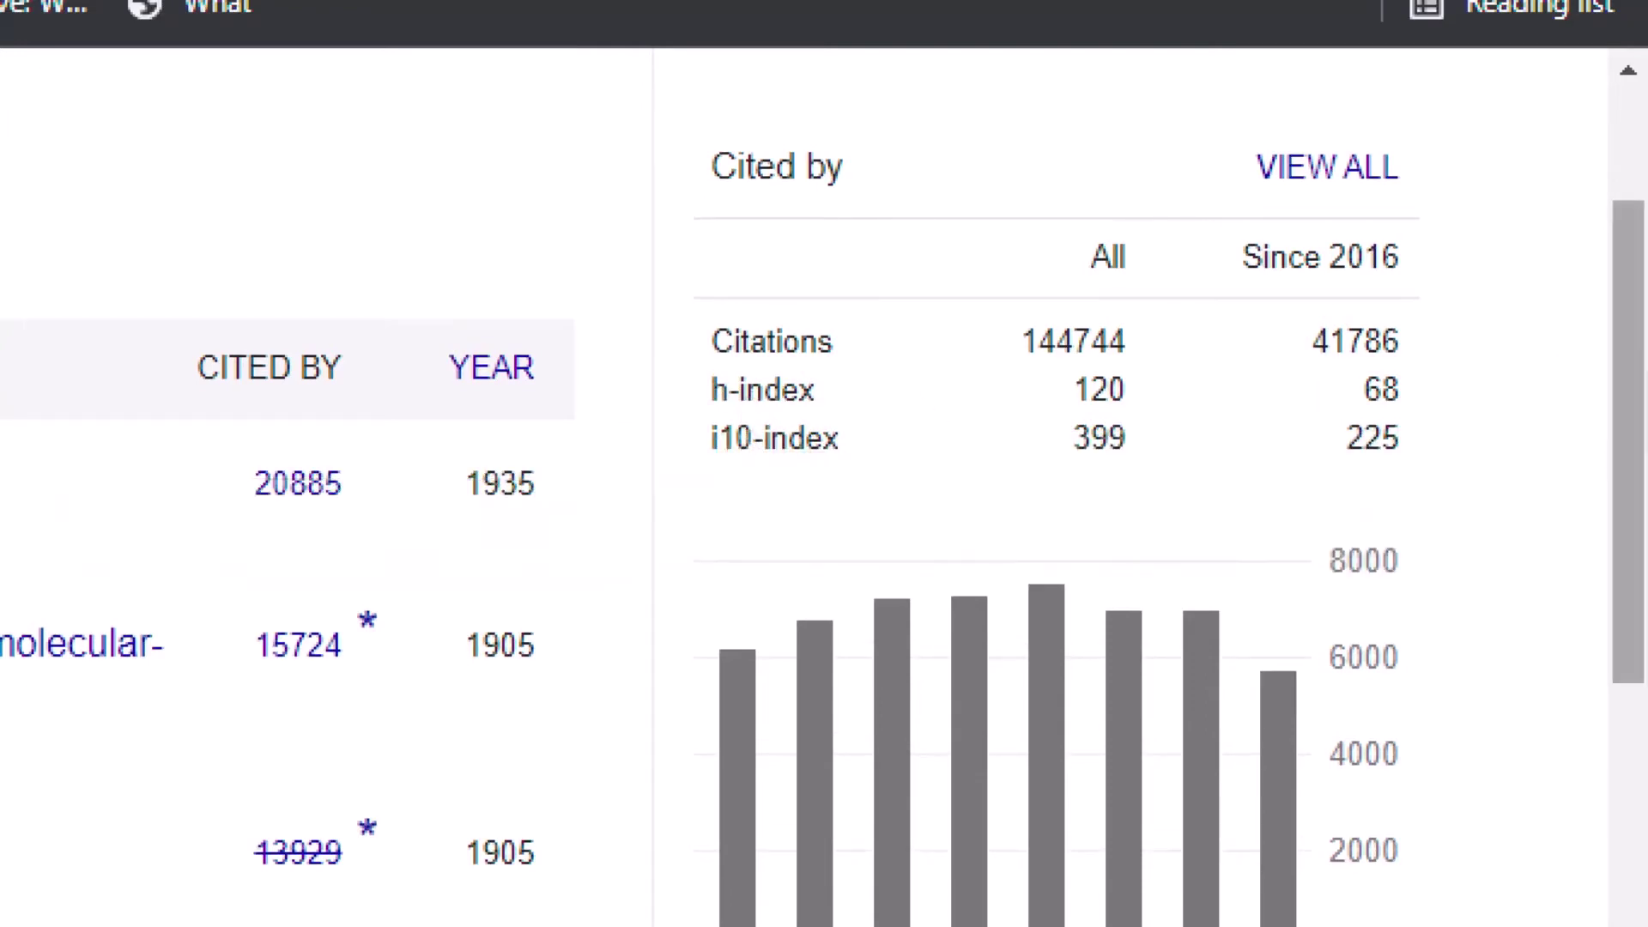
drag(1636, 340, 1630, 257)
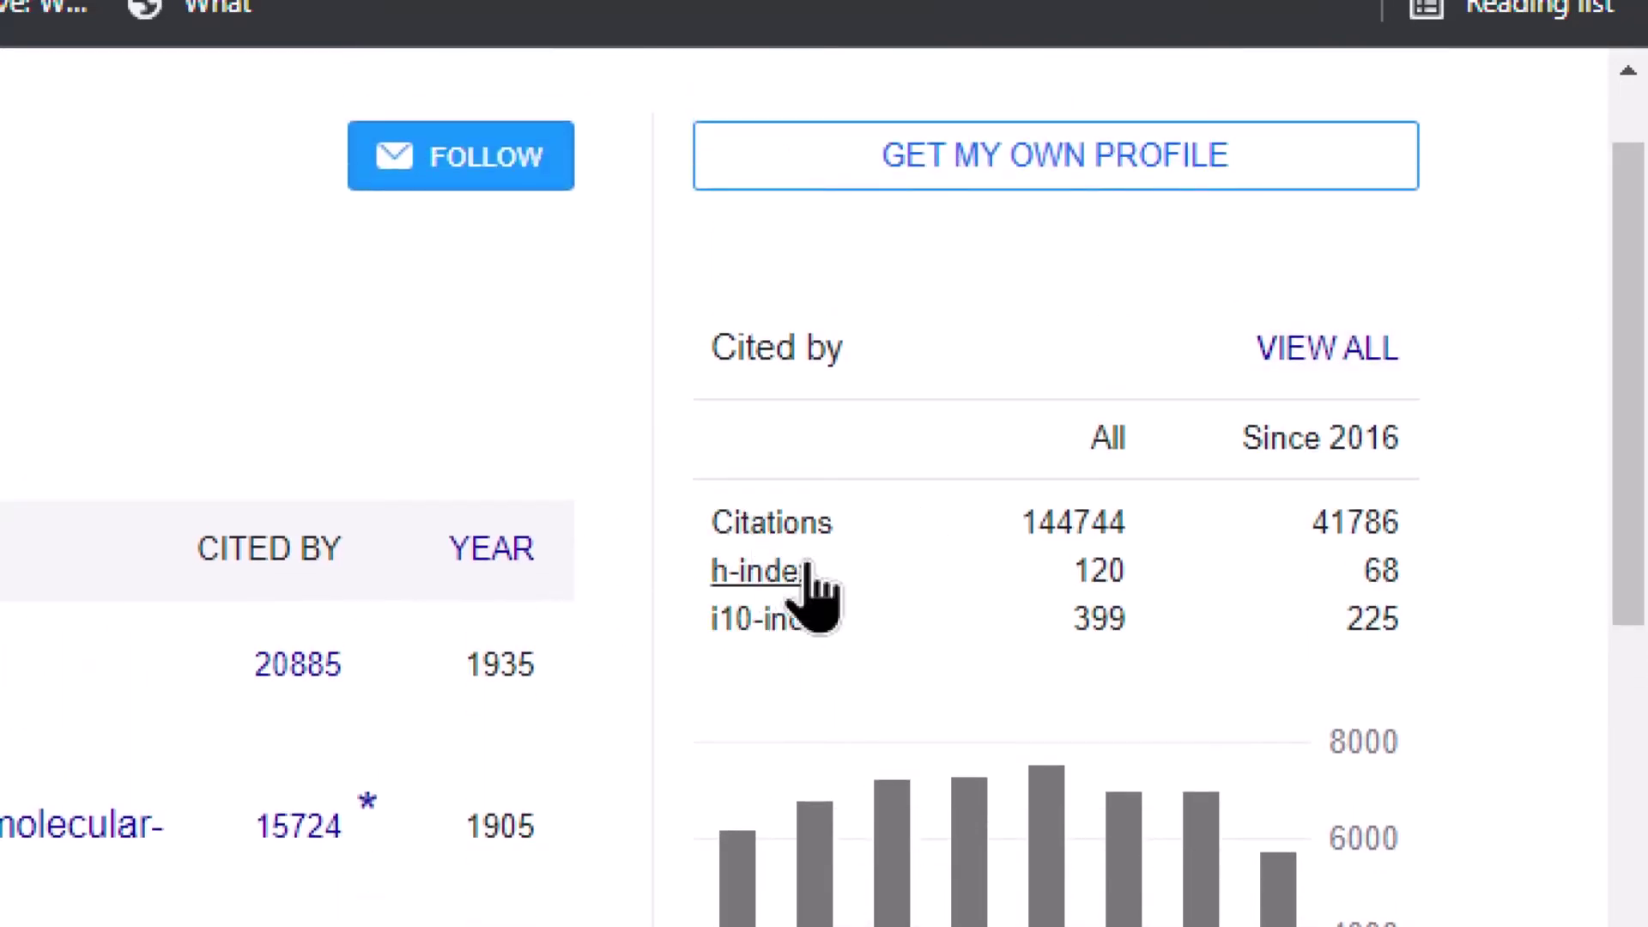
mouse_move(752, 635)
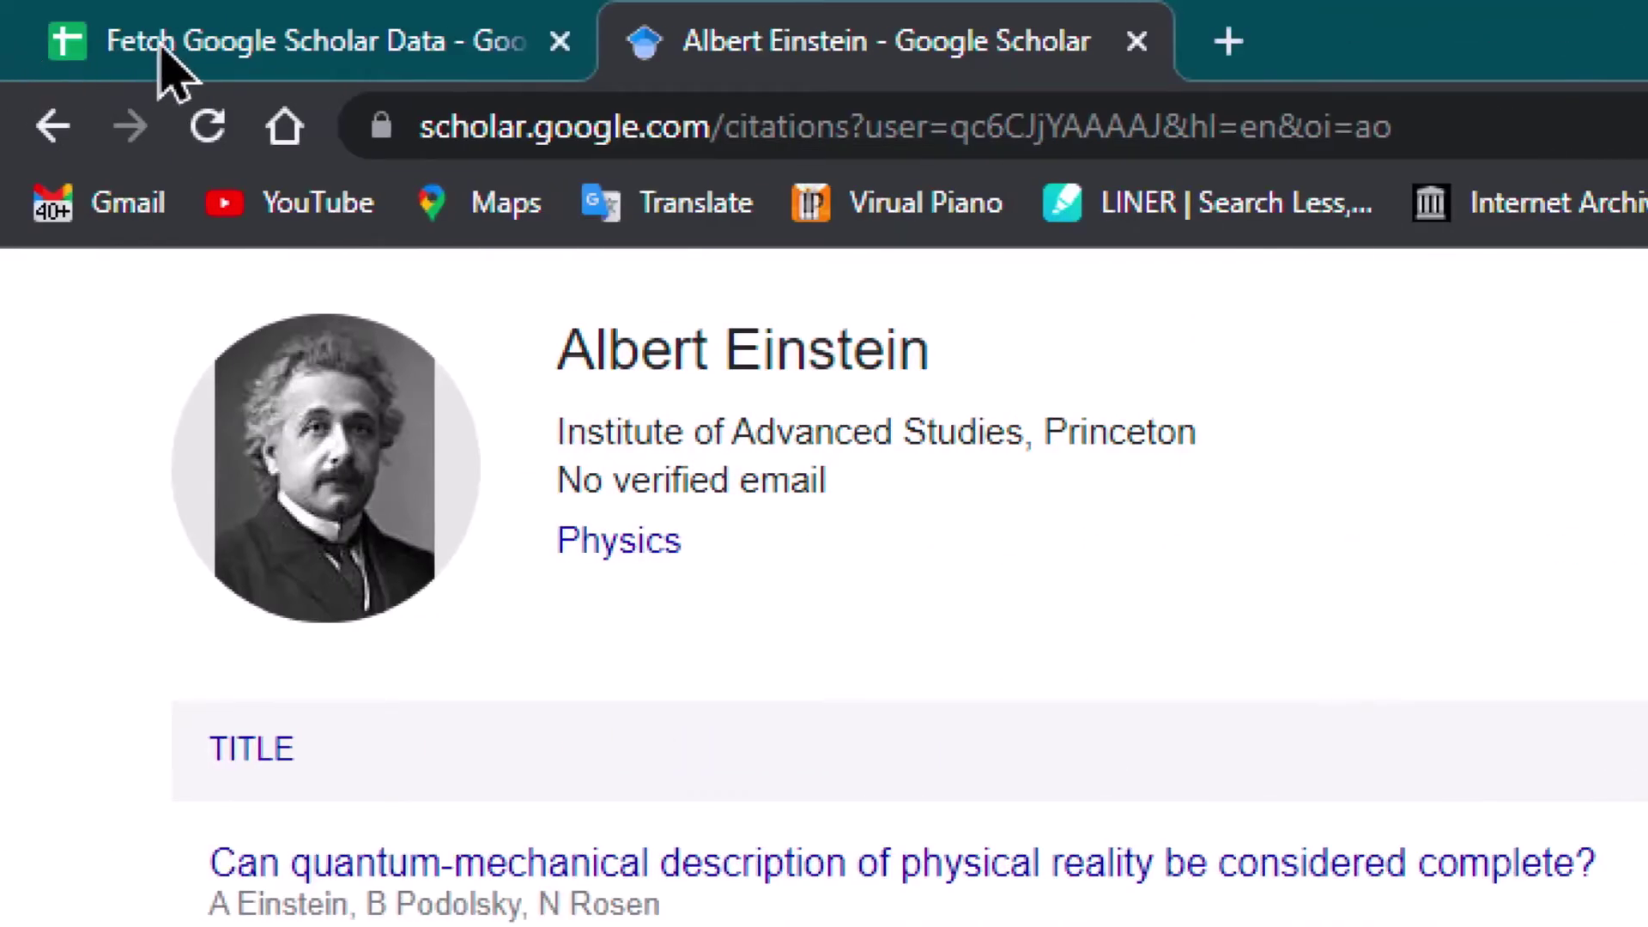
- Switch to the Fetch Google Scholar Data spreadsheet, inspect the formulas in C2, D2 and E2, and return to the Scholar profile
click(233, 52)
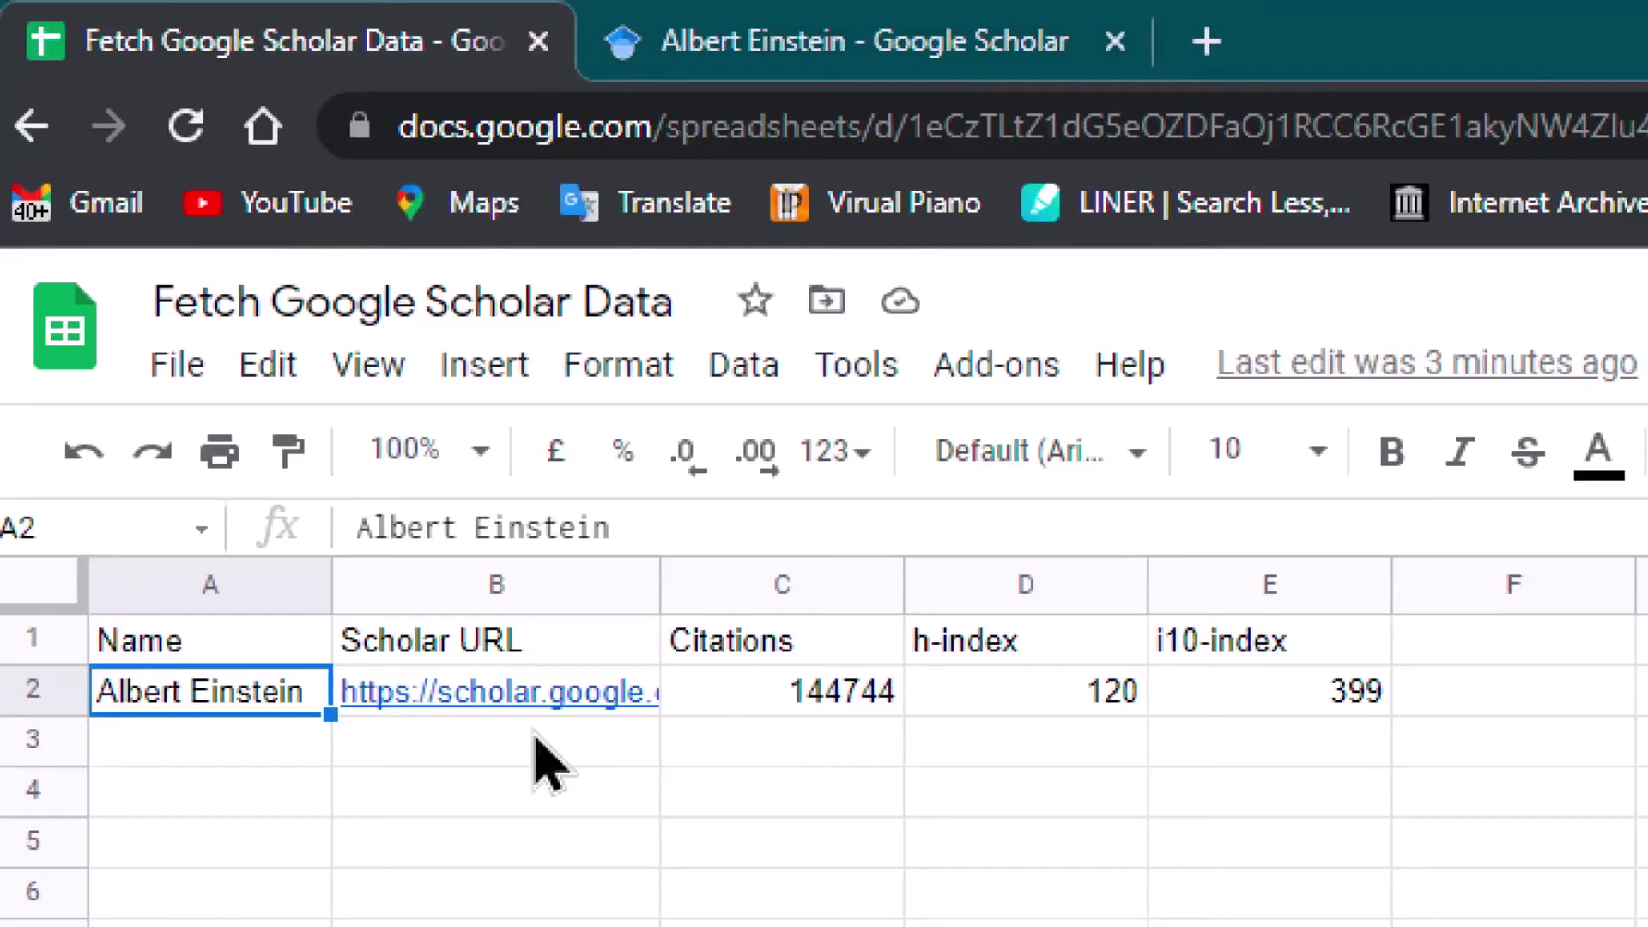
click(745, 694)
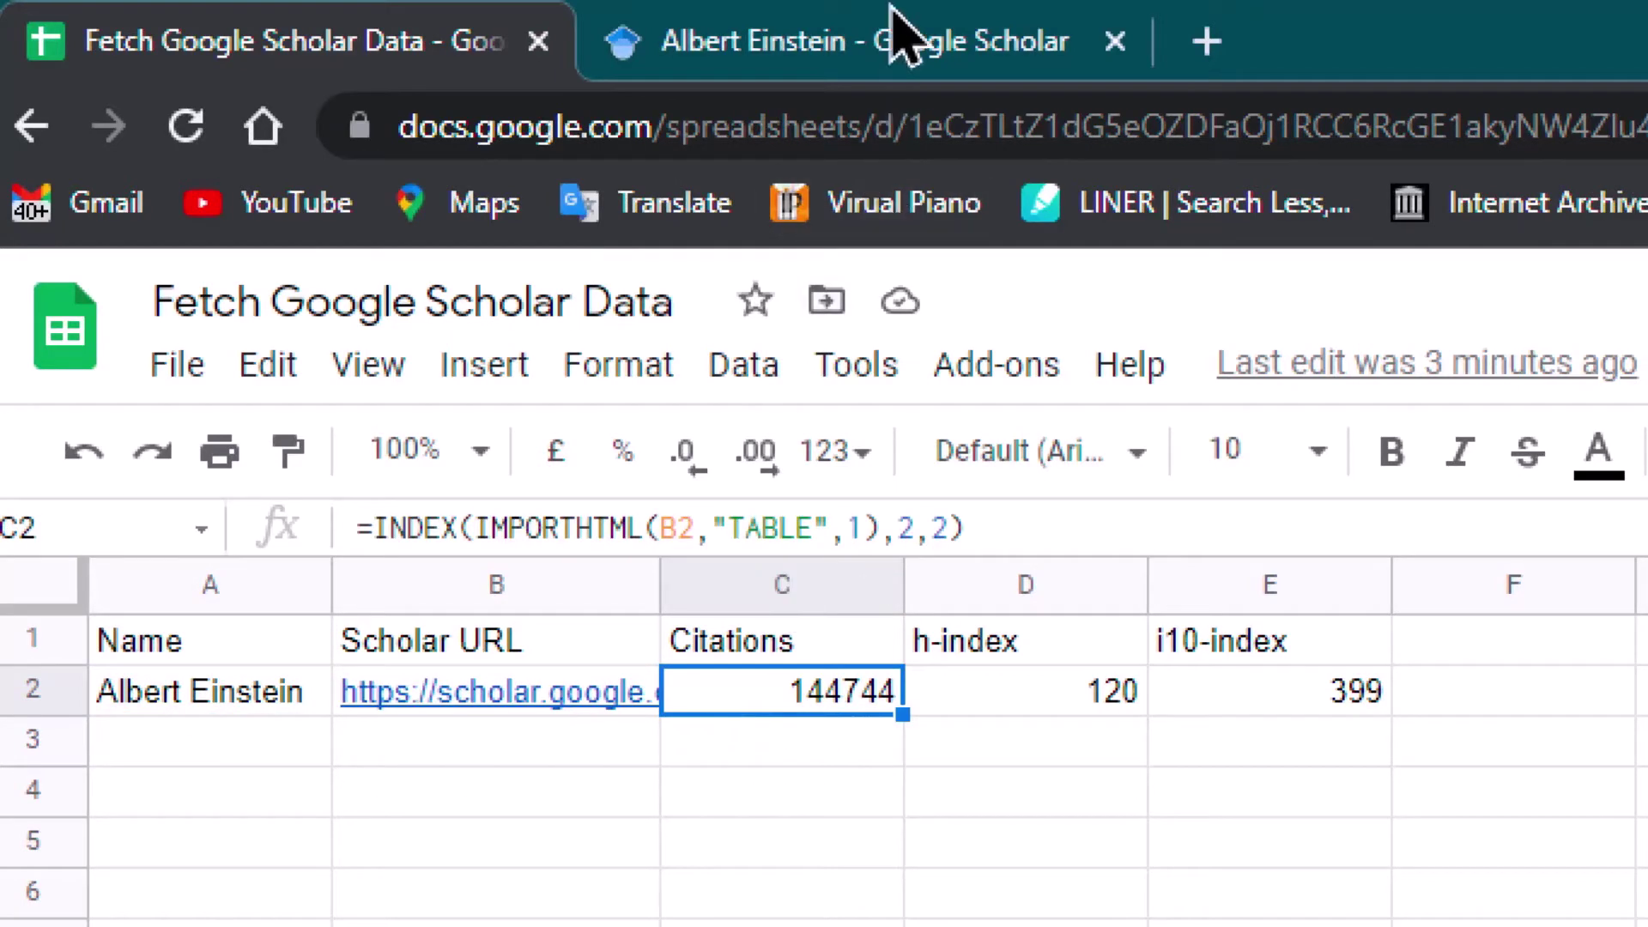
click(996, 706)
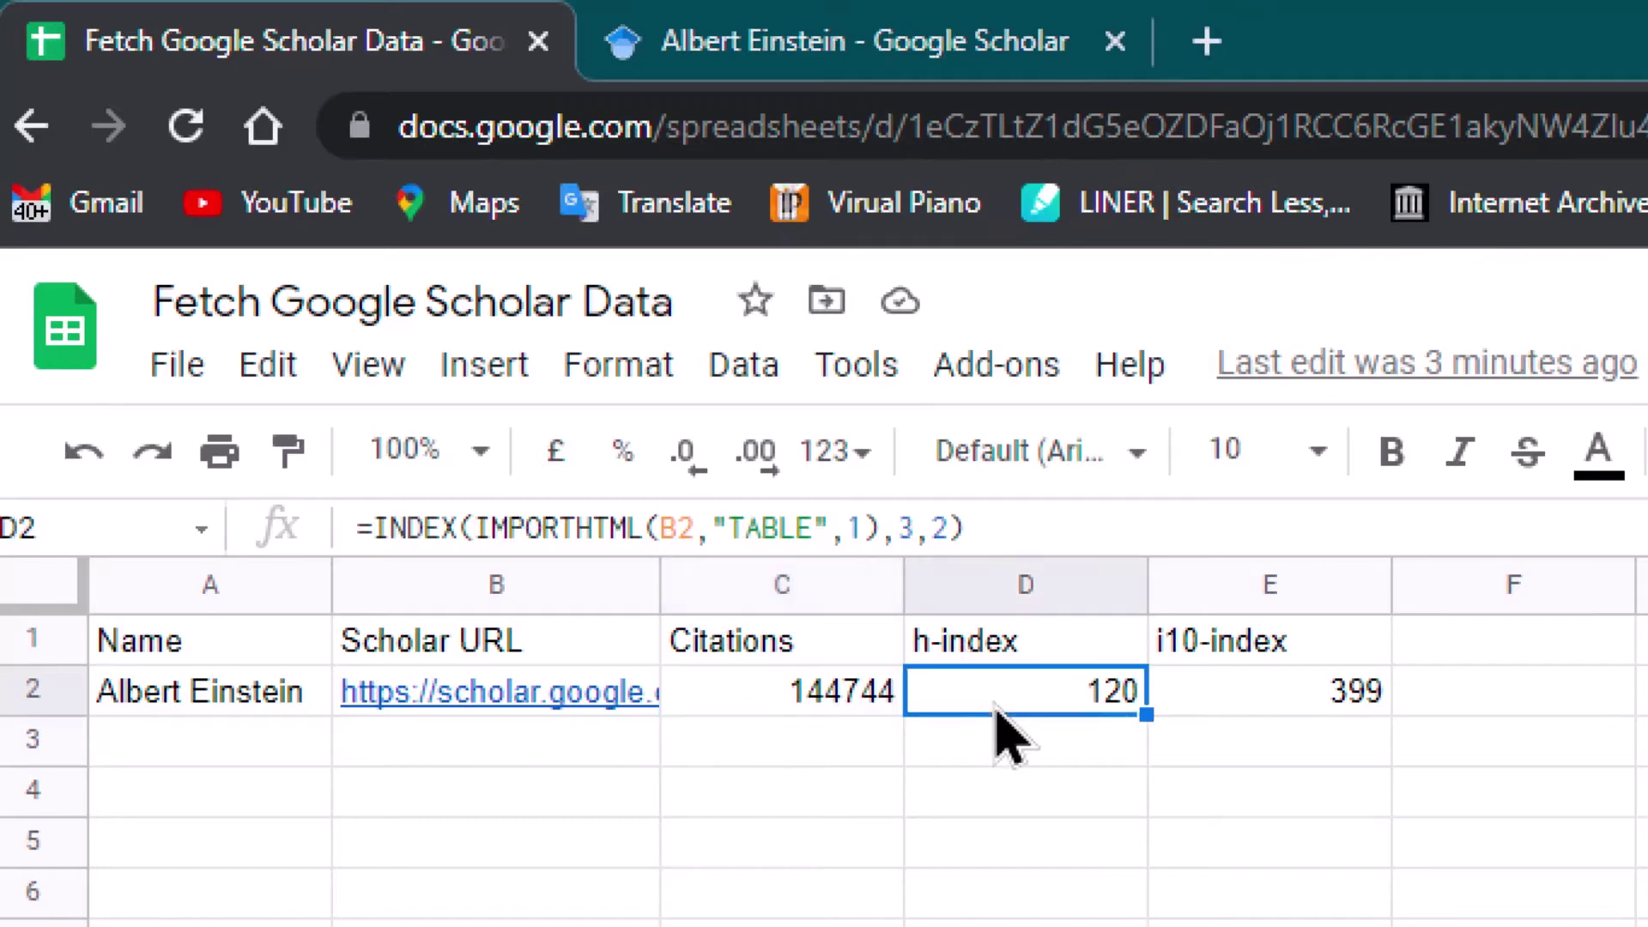
click(1209, 702)
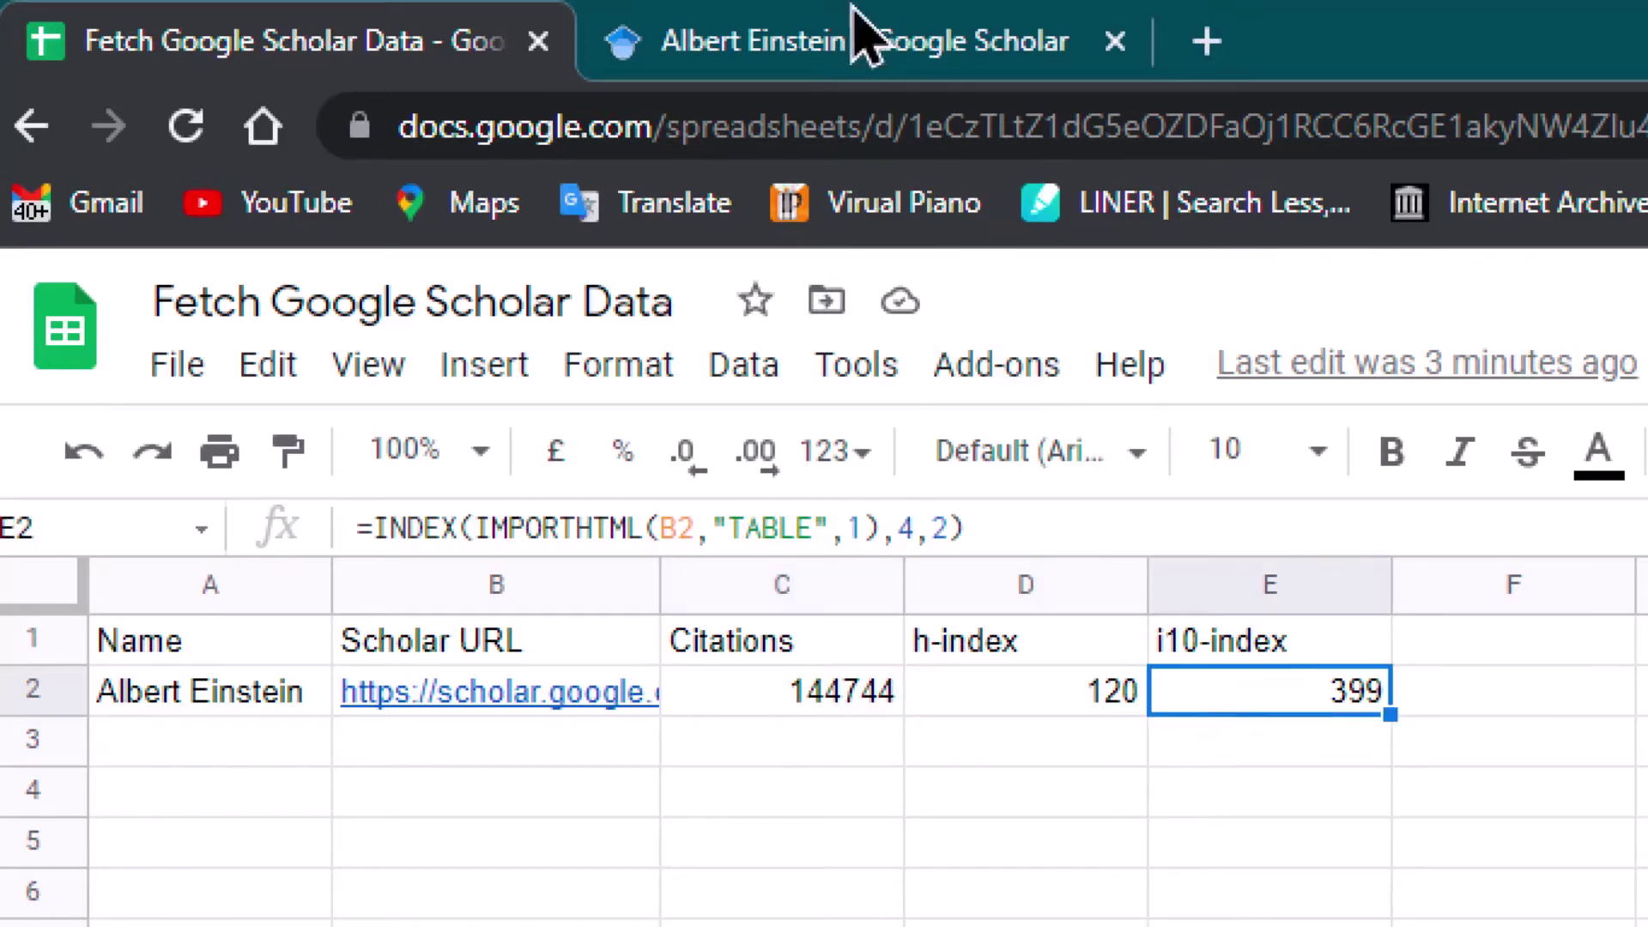
click(847, 54)
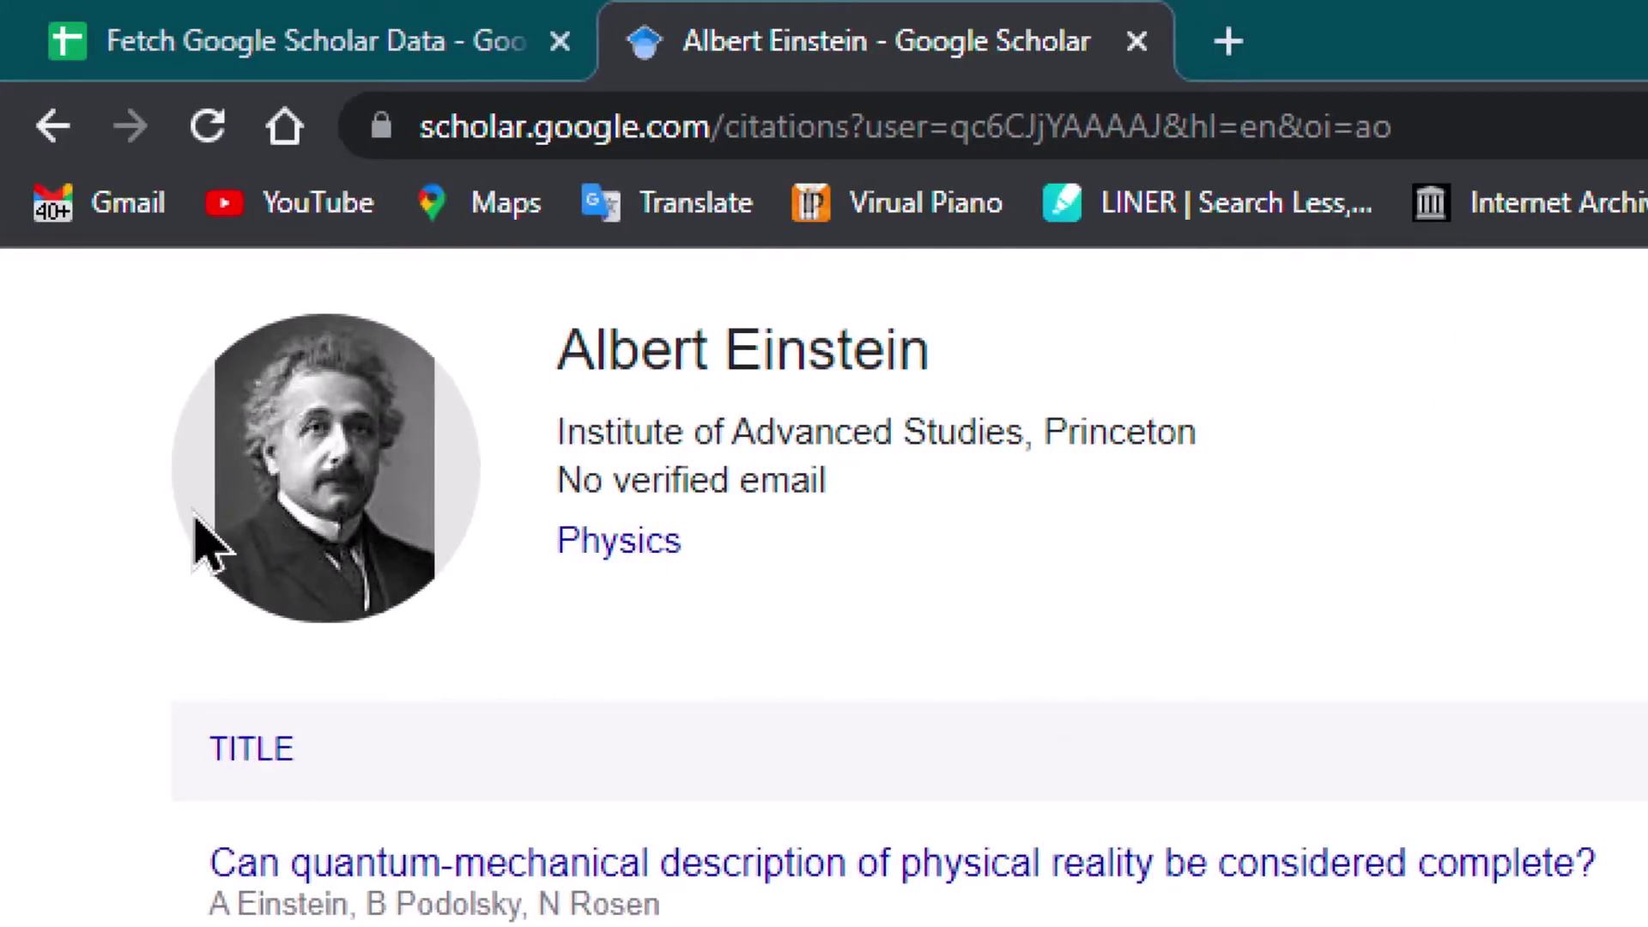
- Switch back to the spreadsheet and clear the contents of cells A2:E2
click(343, 49)
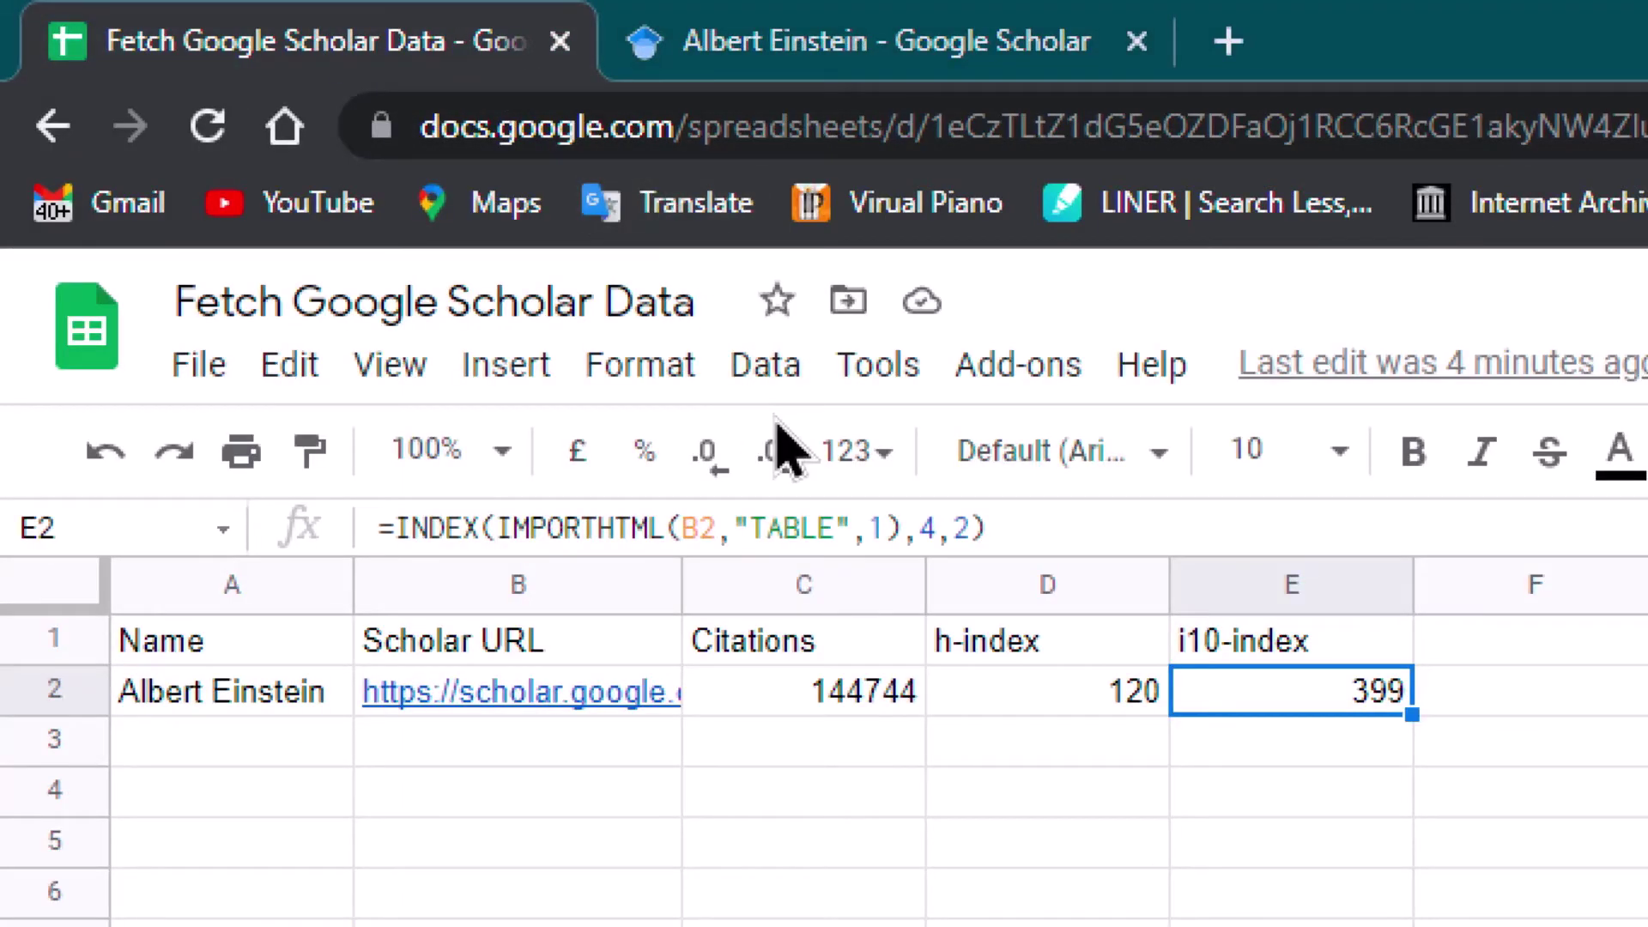
key(Left)
key(Left)
key(Left)
key(Left)
key(shift+Right)
key(shift+Right)
key(shift+Right)
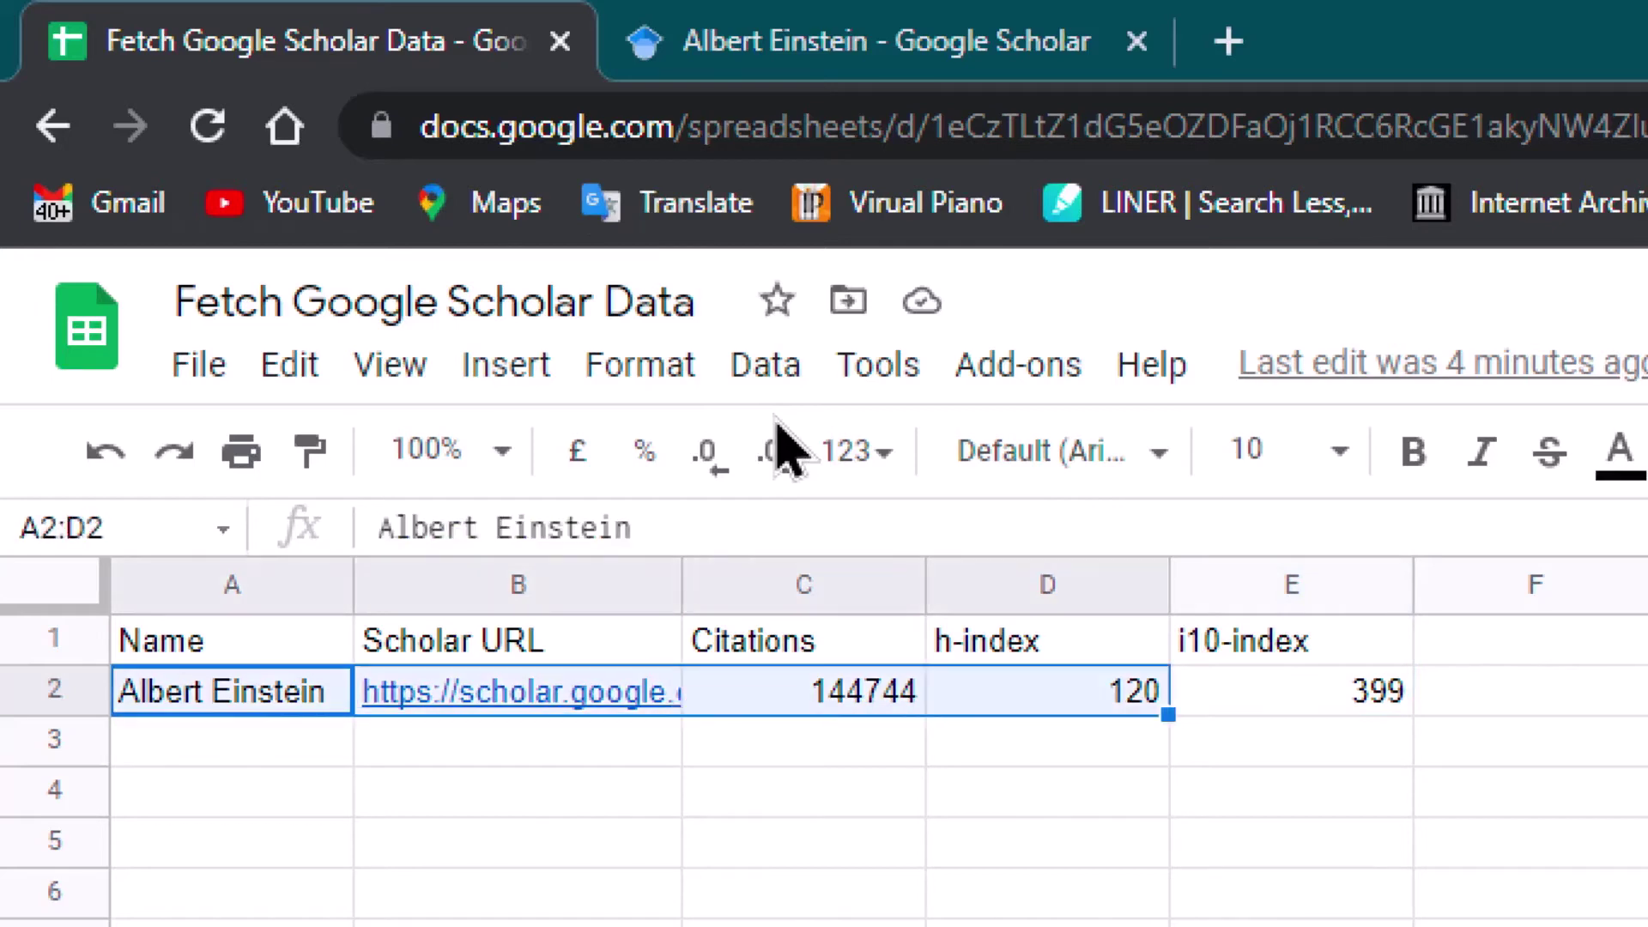
key(shift+Right)
key(shift+Right)
key(shift+Left)
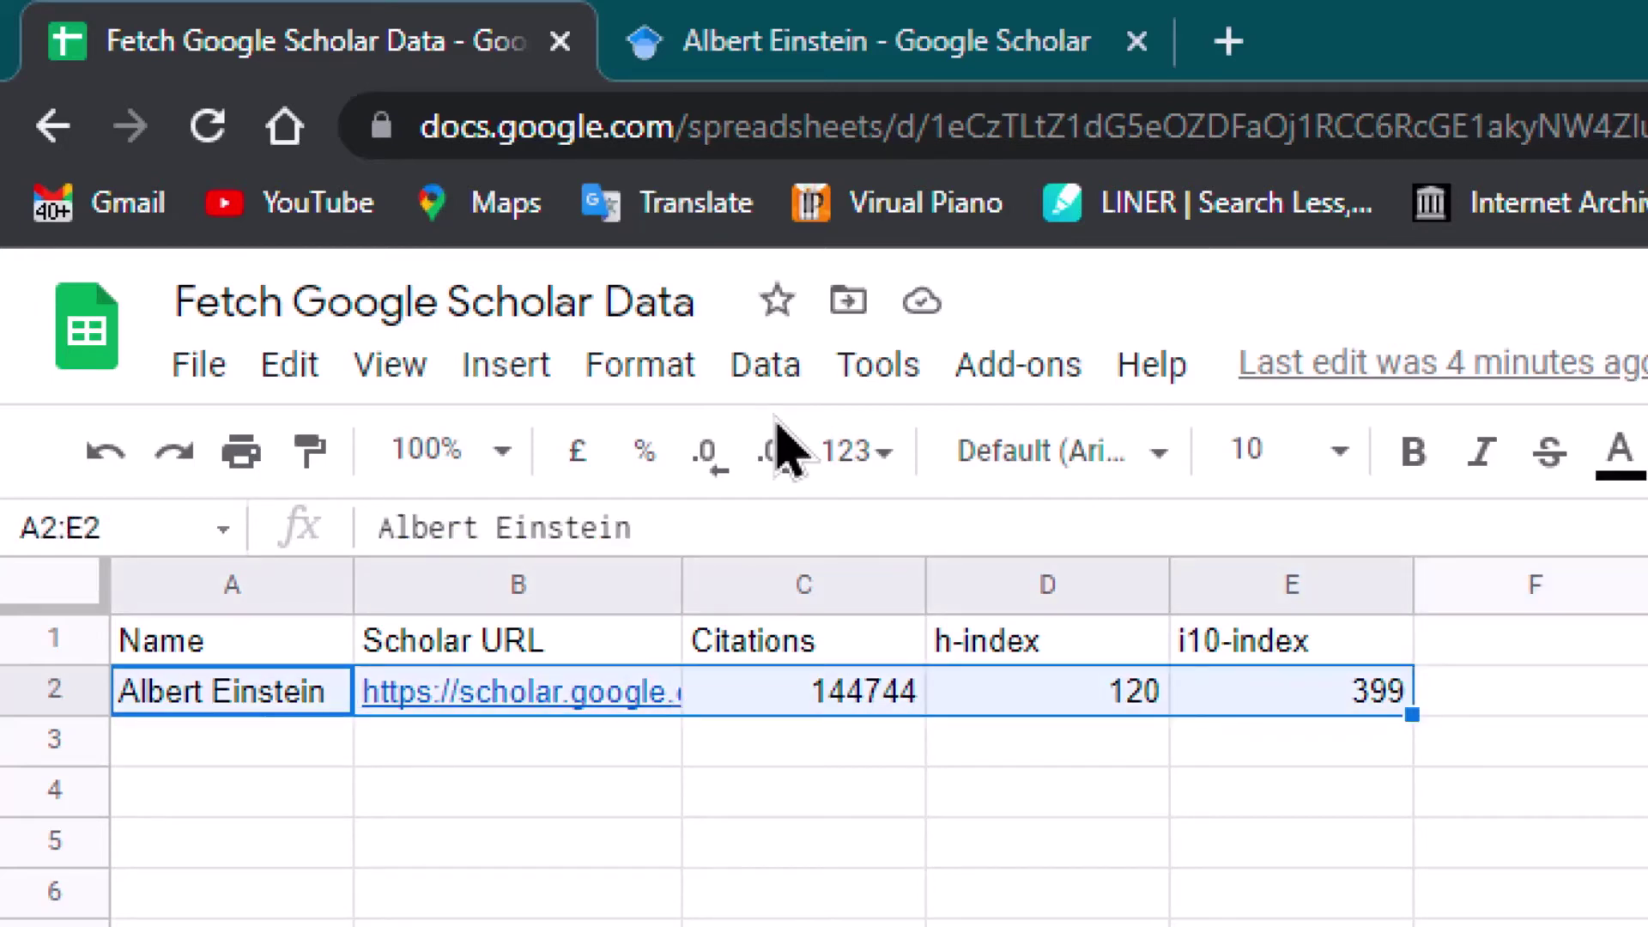
key(Delete)
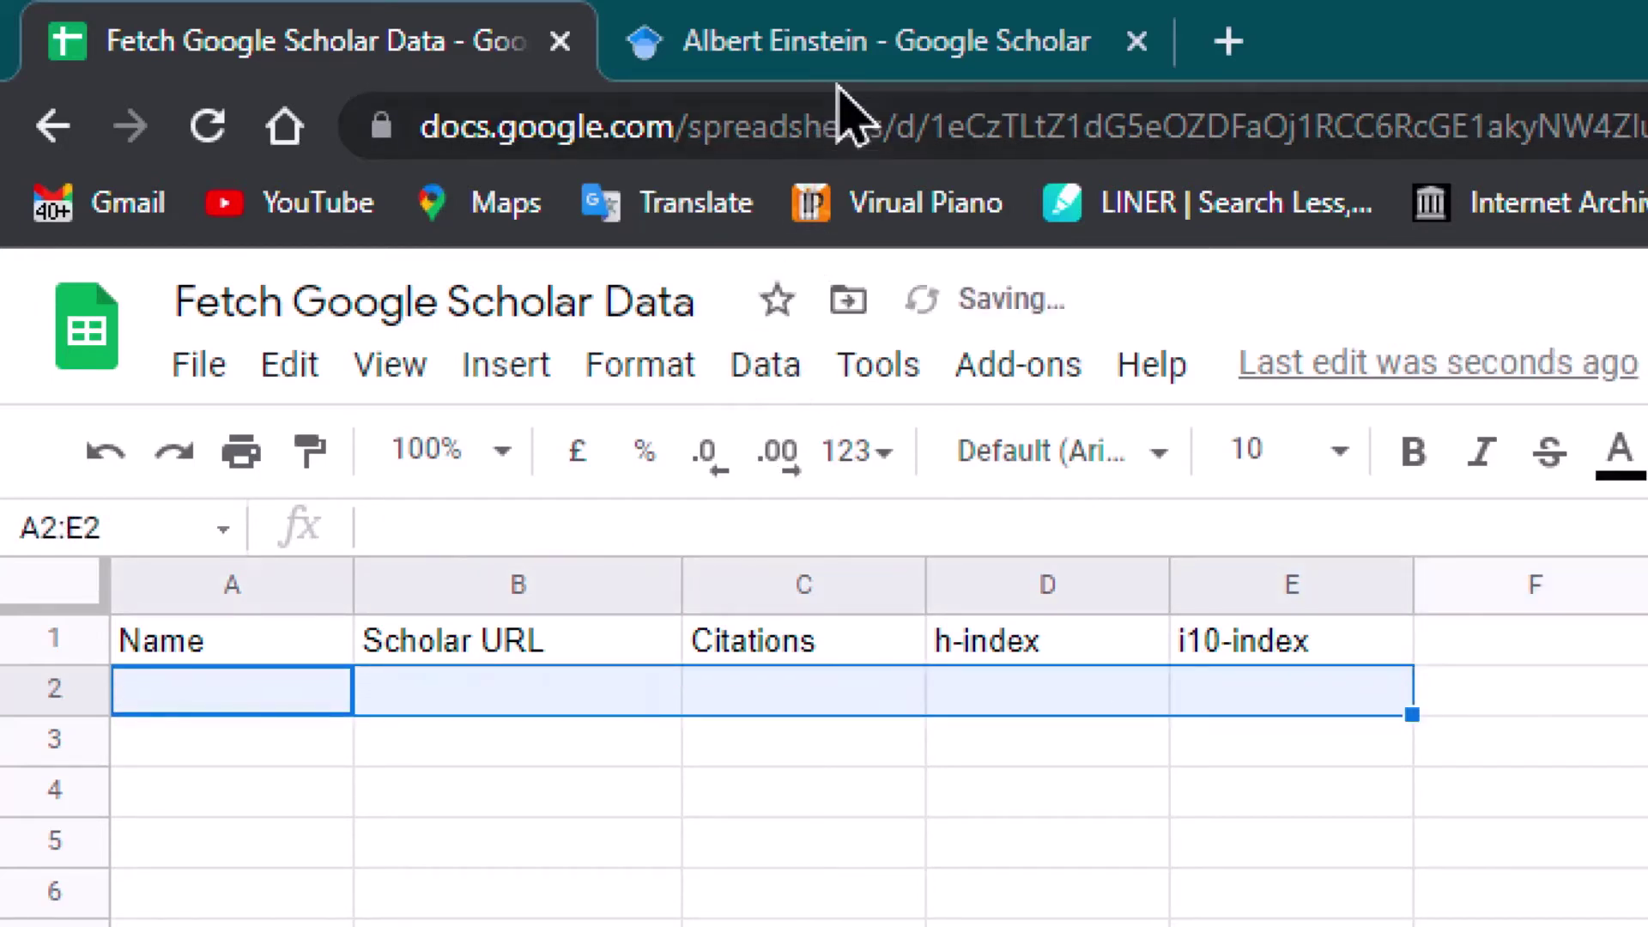
- In the Scholar profile tab, copy the page URL from its start through the user ID, leaving out the &hl=en&oi=ao parameters
click(845, 47)
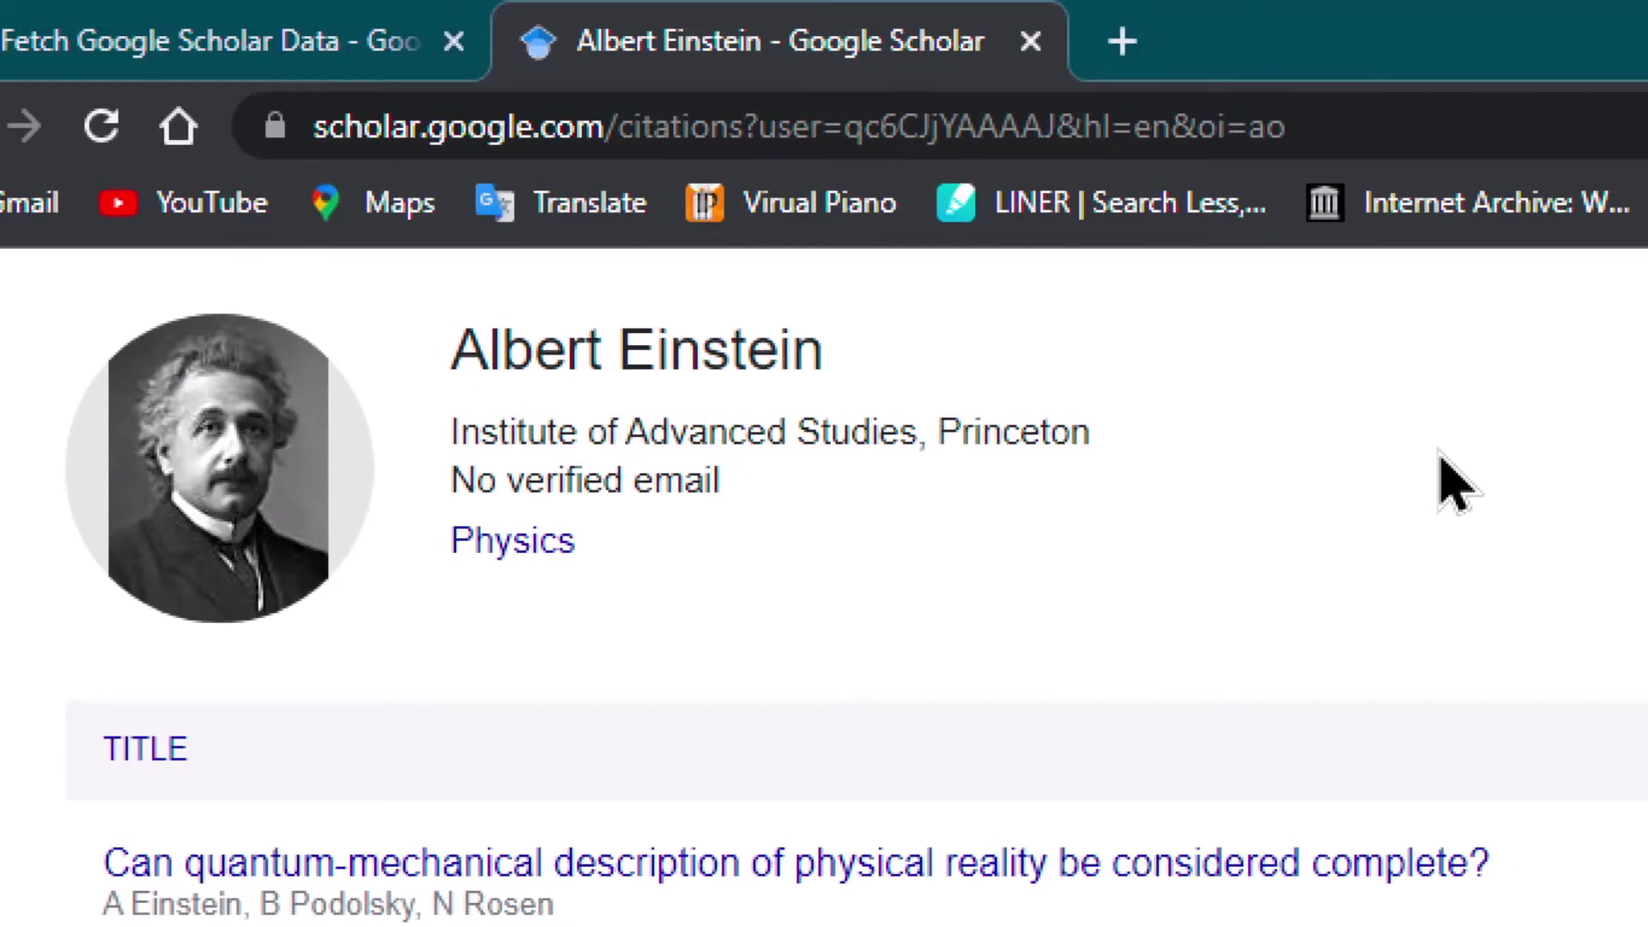
click(1393, 114)
key(Left)
key(Left)
key(Left)
key(Left)
key(Left)
key(Left)
key(Left)
key(Left)
key(Left)
key(Left)
key(Left)
key(Left)
key(Right)
key(shift+Left)
key(shift+Left)
key(shift+Left)
key(shift+Left)
key(shift+Left)
key(shift+Left)
key(shift+Left)
key(shift+Left)
key(shift+Left)
key(shift+Left)
key(shift+Left)
key(shift+Left)
key(shift+Left)
key(shift+Left)
key(shift+Left)
key(shift+Left)
key(shift+Left)
key(shift+Left)
key(shift+Left)
key(shift+Left)
key(shift+Left)
key(shift+Left)
key(shift+Left)
key(shift+Left)
key(shift+Left)
key(shift+Left)
key(shift+Left)
key(shift+Left)
key(shift+Left)
key(shift+Left)
key(shift+Left)
key(shift+Left)
key(shift+Left)
key(shift+Left)
key(shift+Left)
key(shift+Left)
key(shift+Left)
key(shift+Left)
key(shift+Left)
key(shift+Left)
key(ctrl+c)
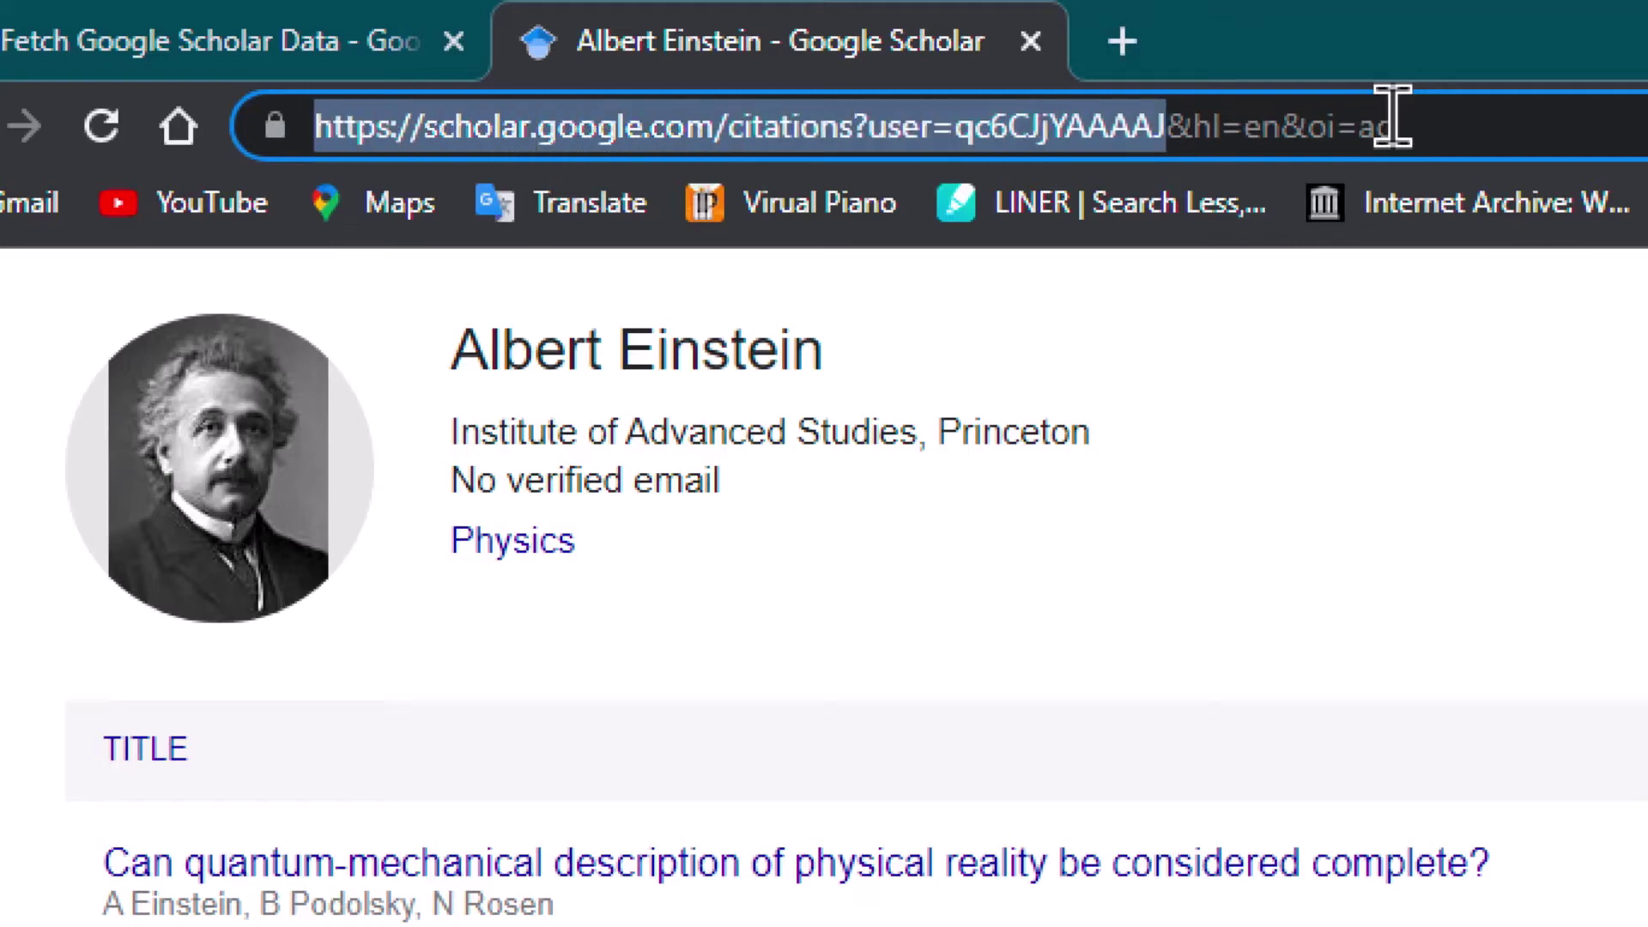
- Paste the copied profile URL into cell B2 of the spreadsheet, under Scholar URL
click(17, 40)
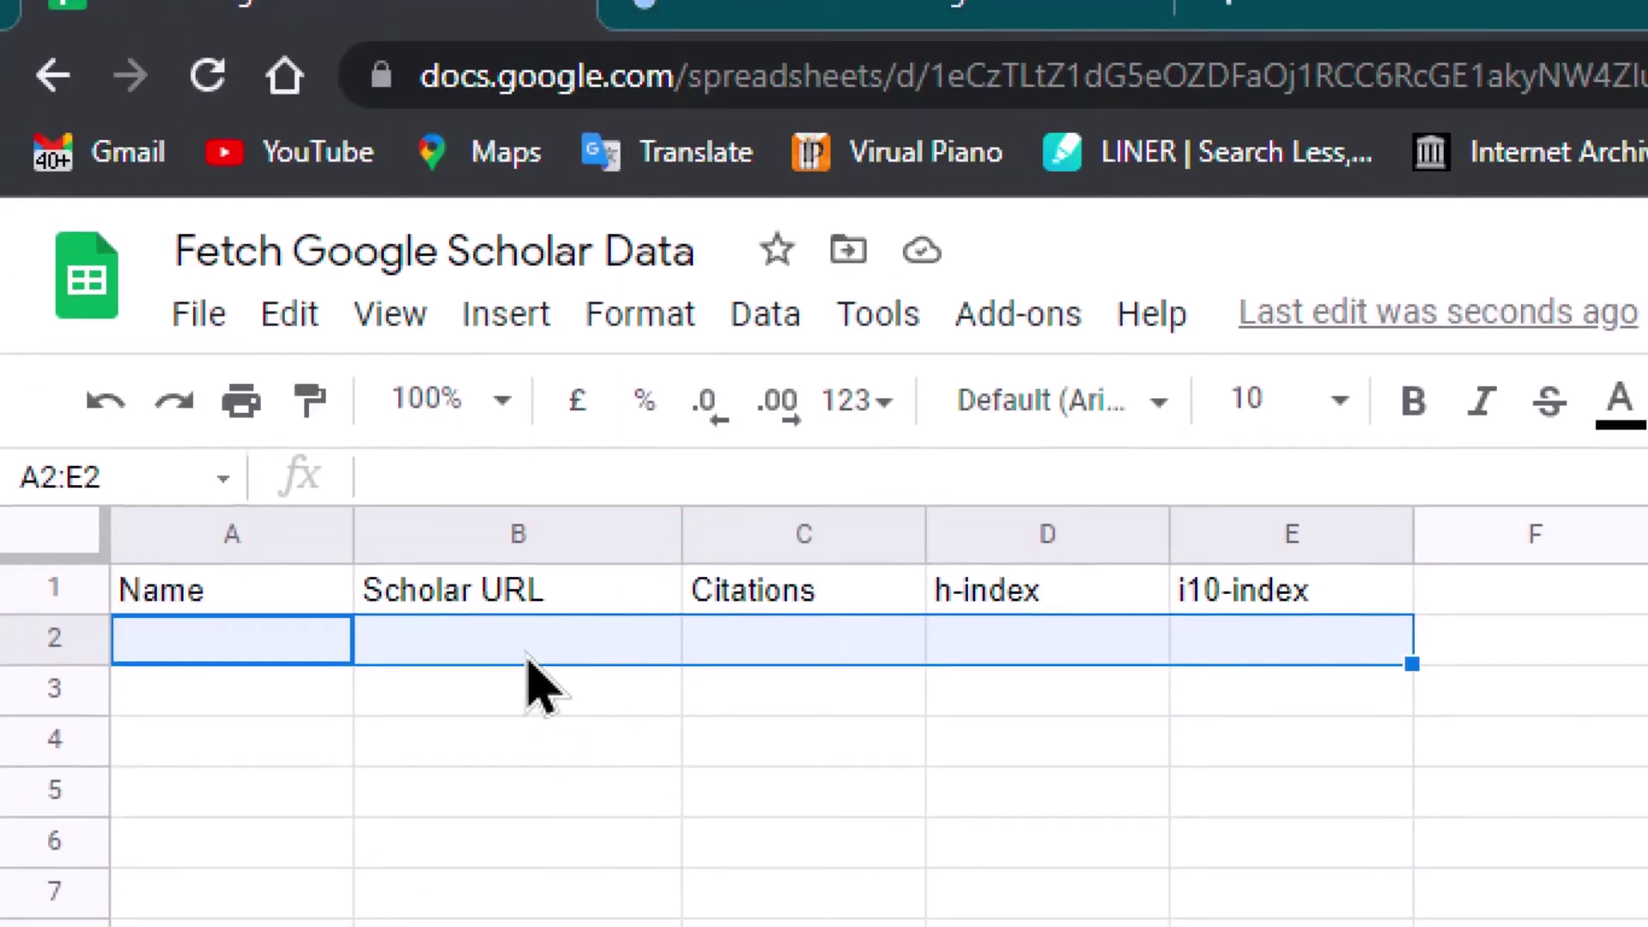
click(520, 640)
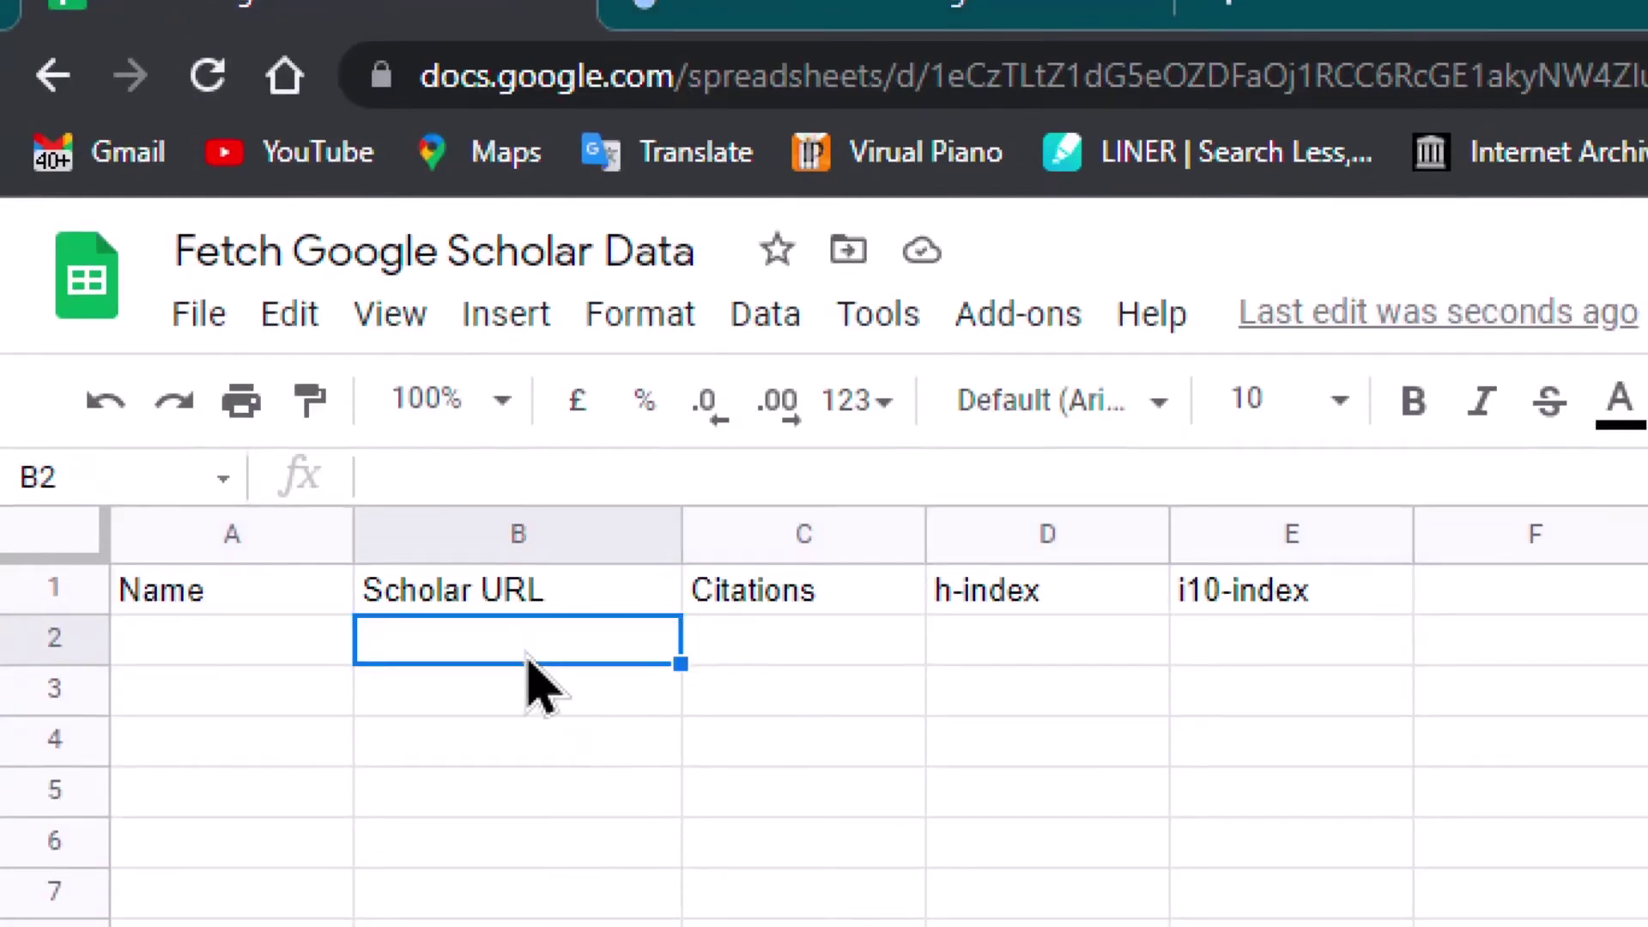
key(ctrl+v)
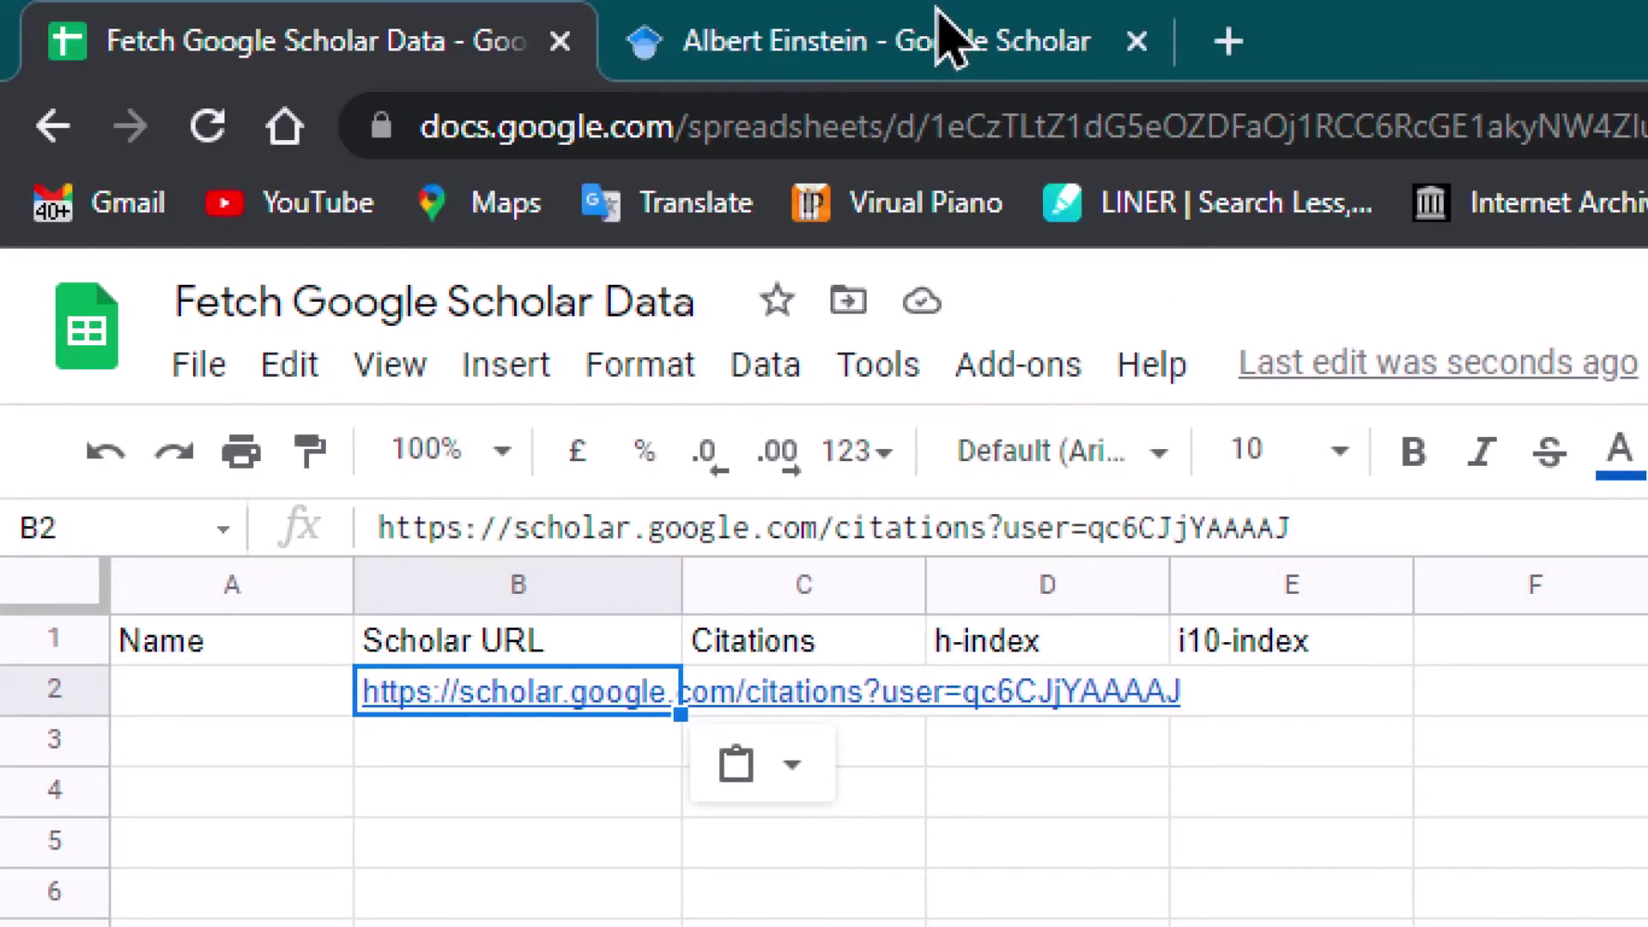
- Copy the name Albert Einstein from the Scholar profile heading and paste it into cell A2 of the spreadsheet, under Name
click(939, 51)
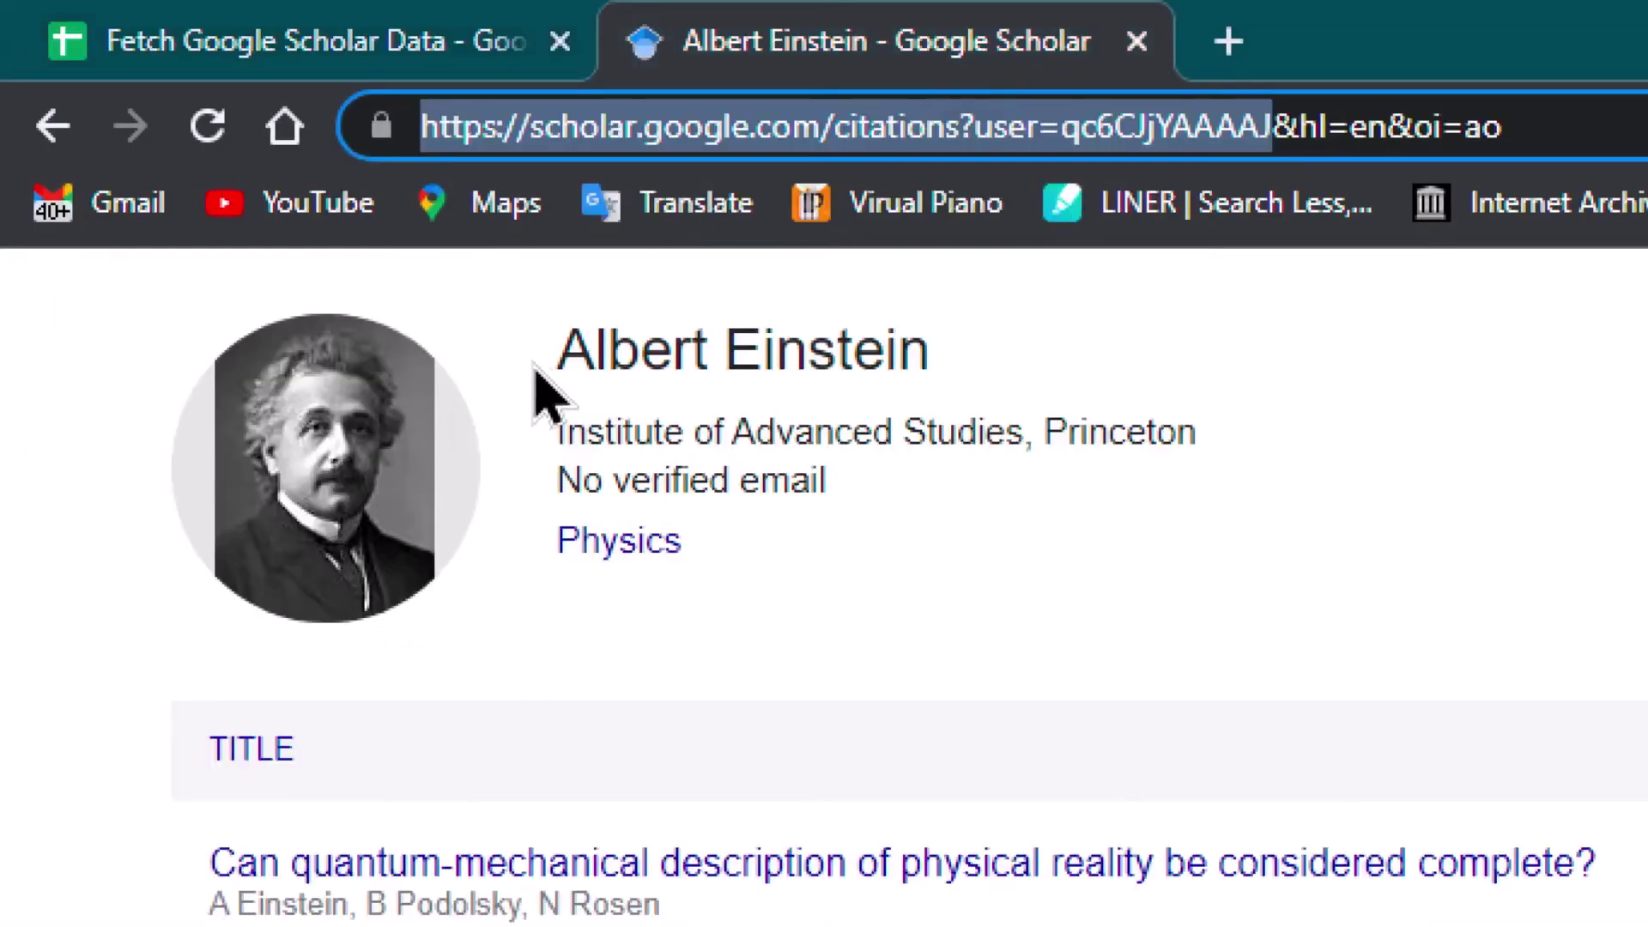
drag(560, 347, 953, 361)
key(ctrl+c)
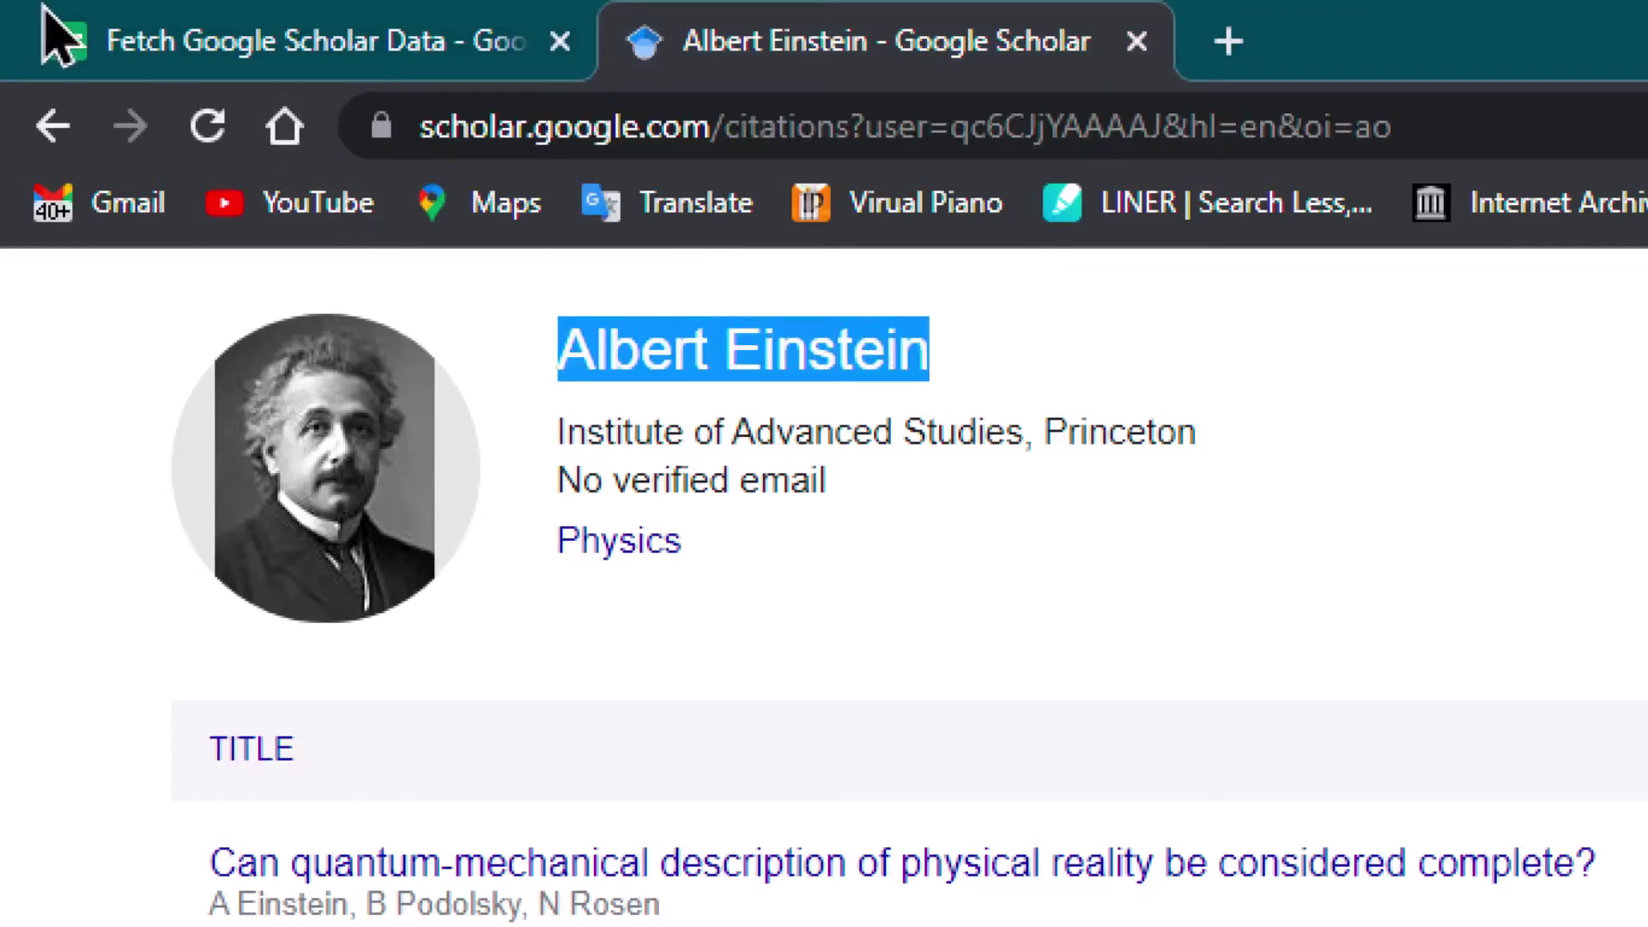
click(159, 35)
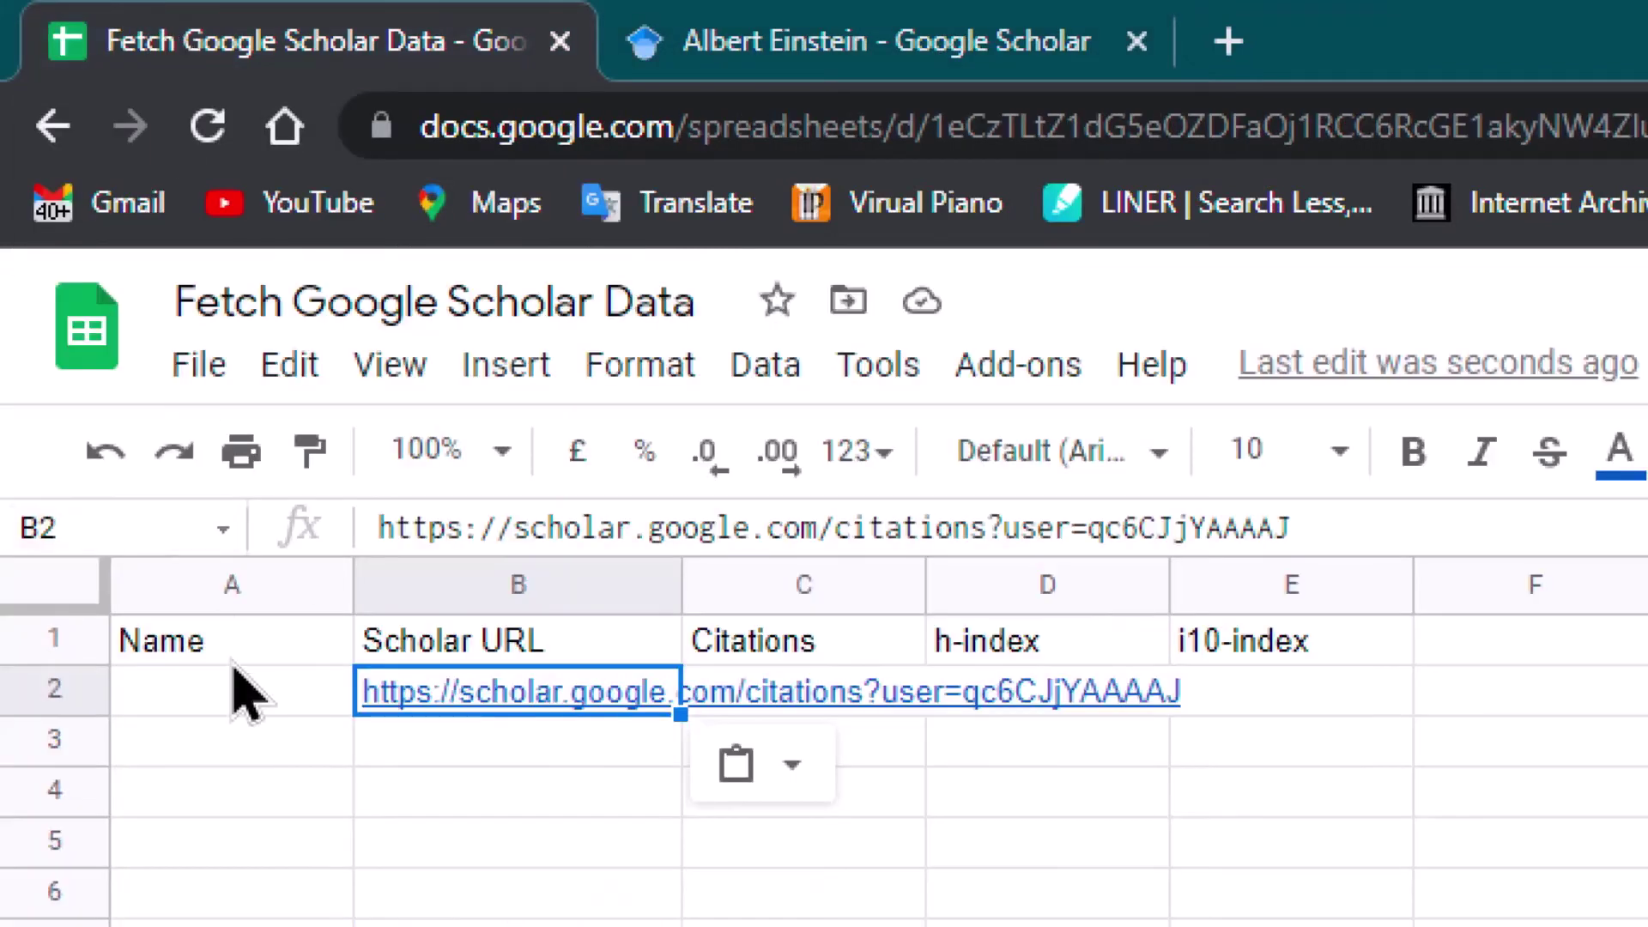
click(236, 704)
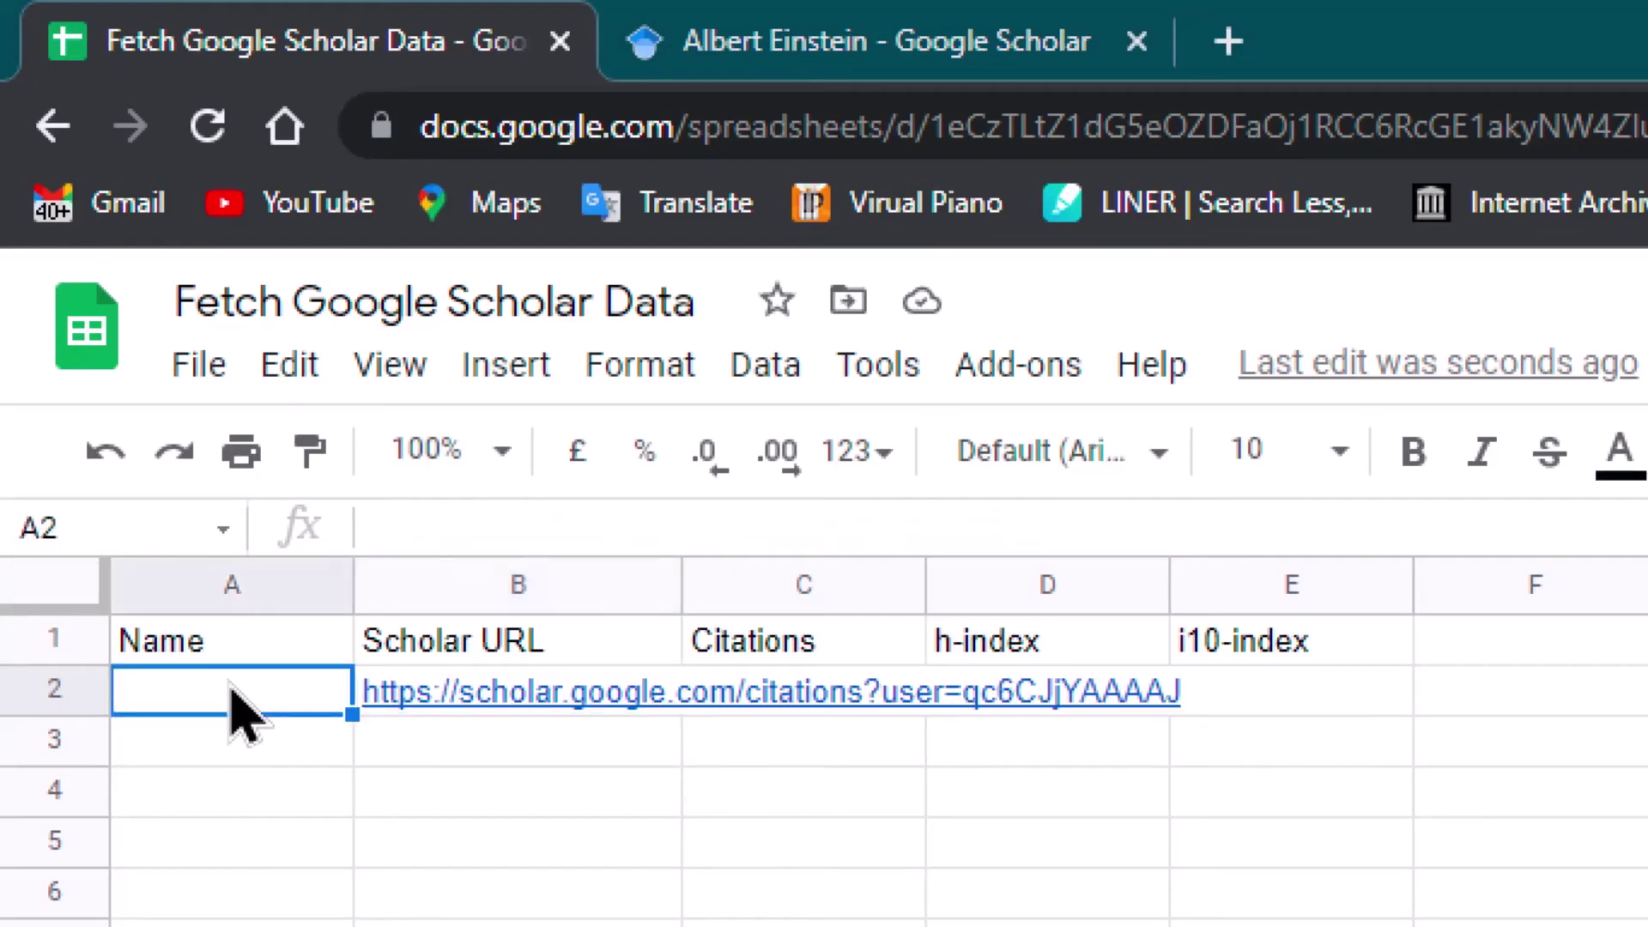
click(523, 521)
key(ctrl+v)
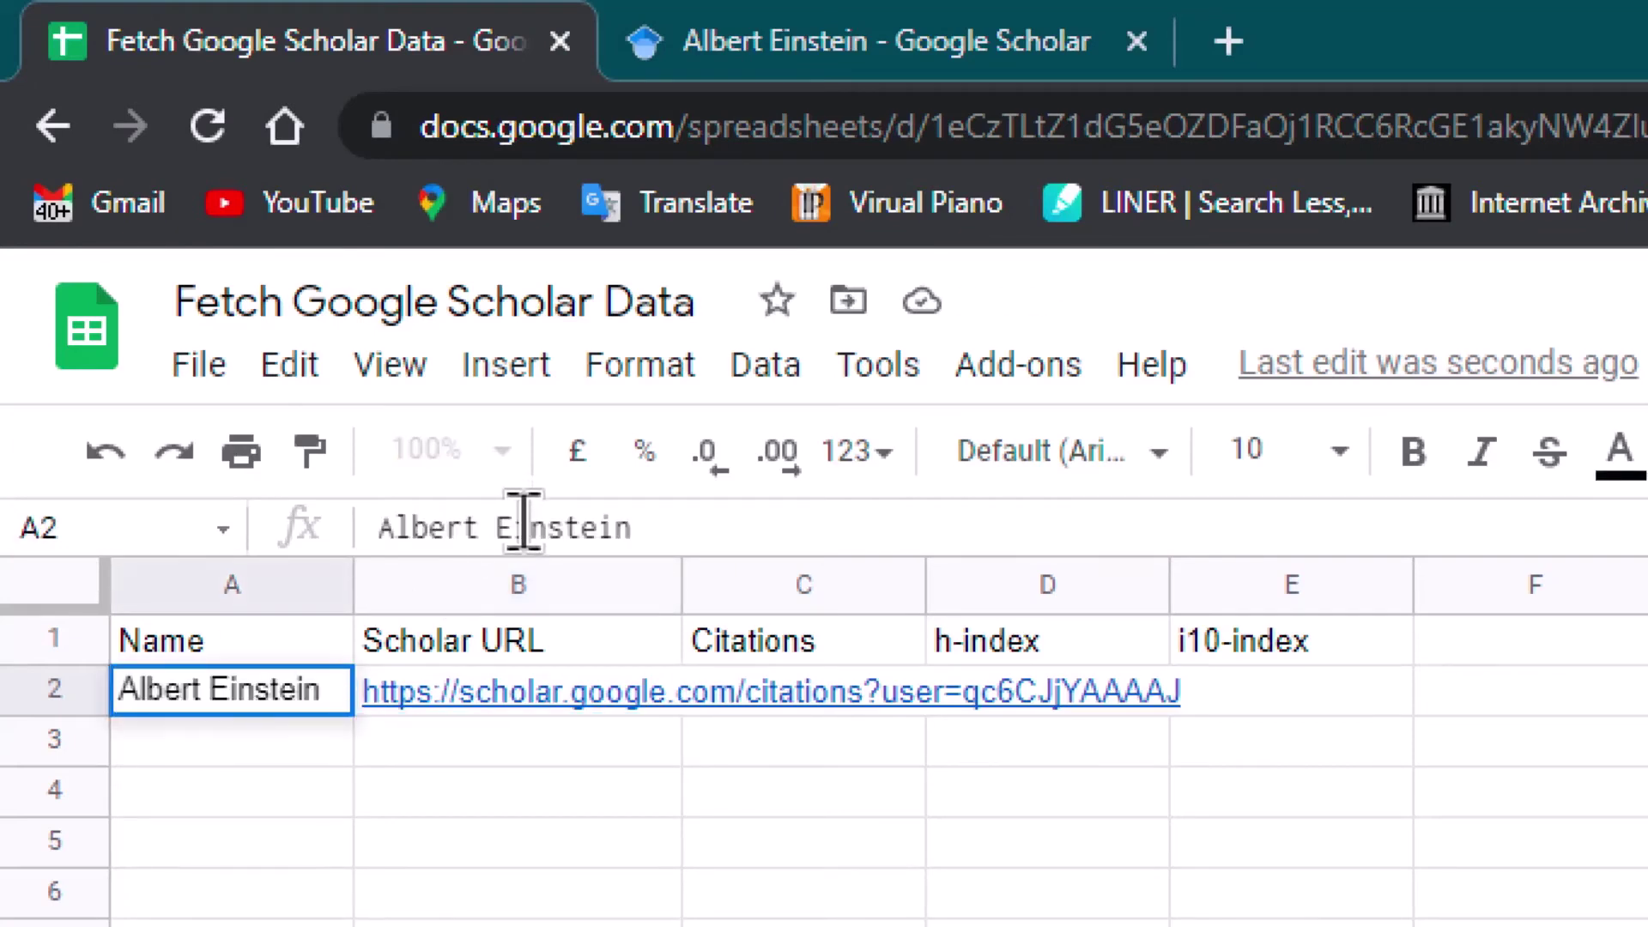
key(Return)
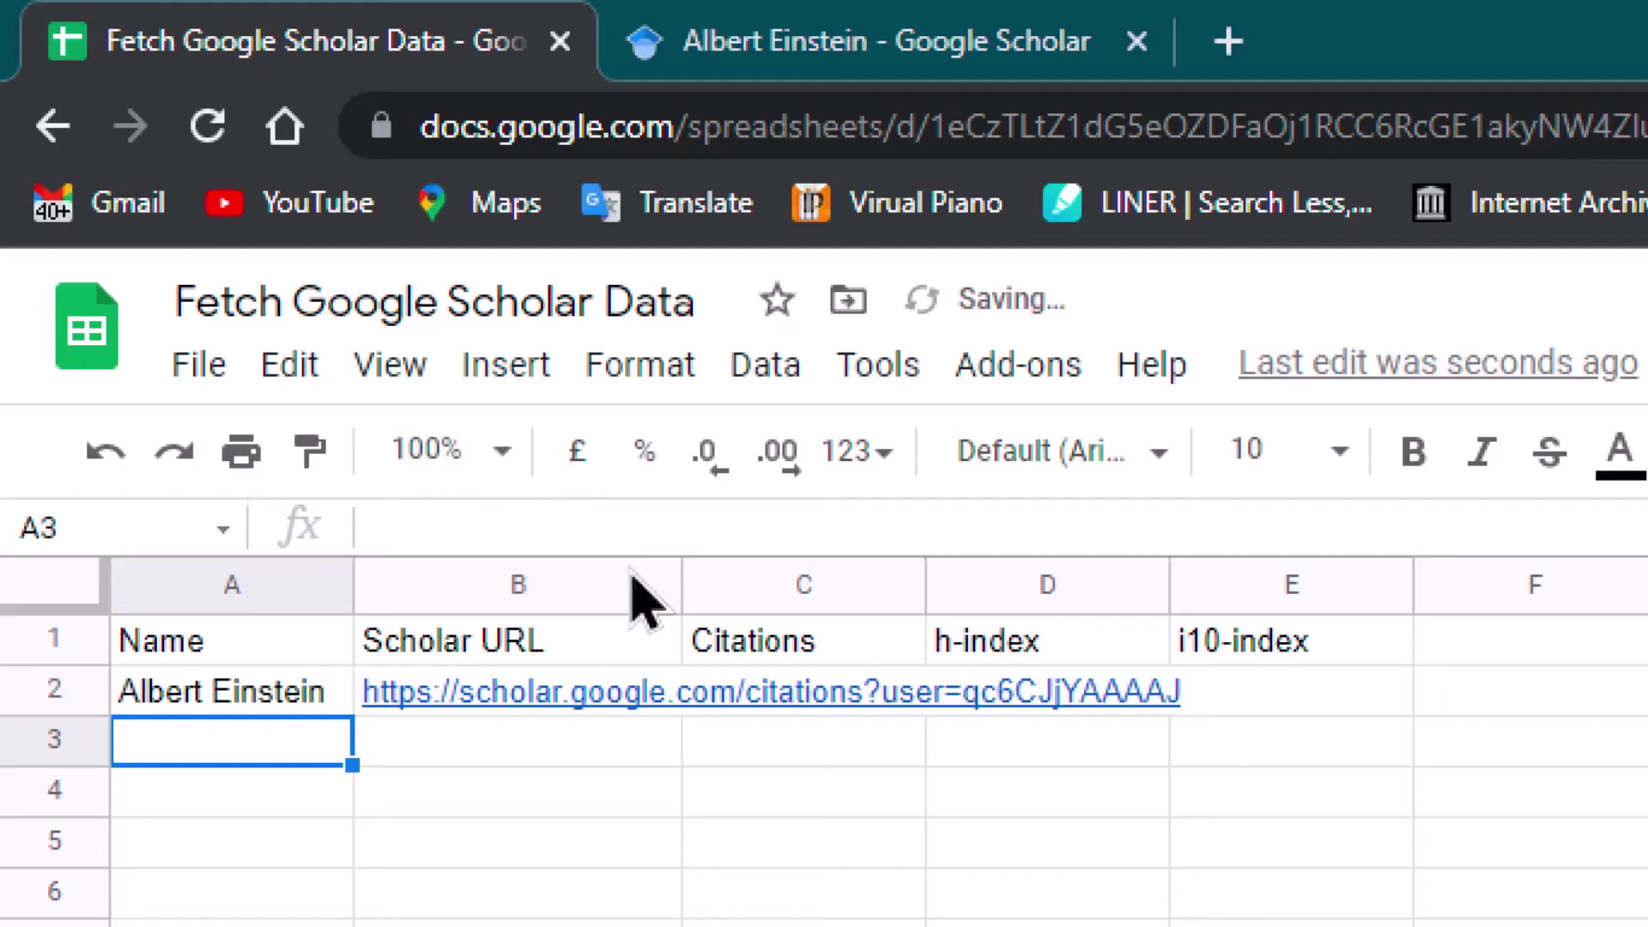
- Enter the formula =IMPORTHTML(B2,"TABLE",1) in cell B7 to import the first table from the Scholar profile URL
mouse_move(703, 832)
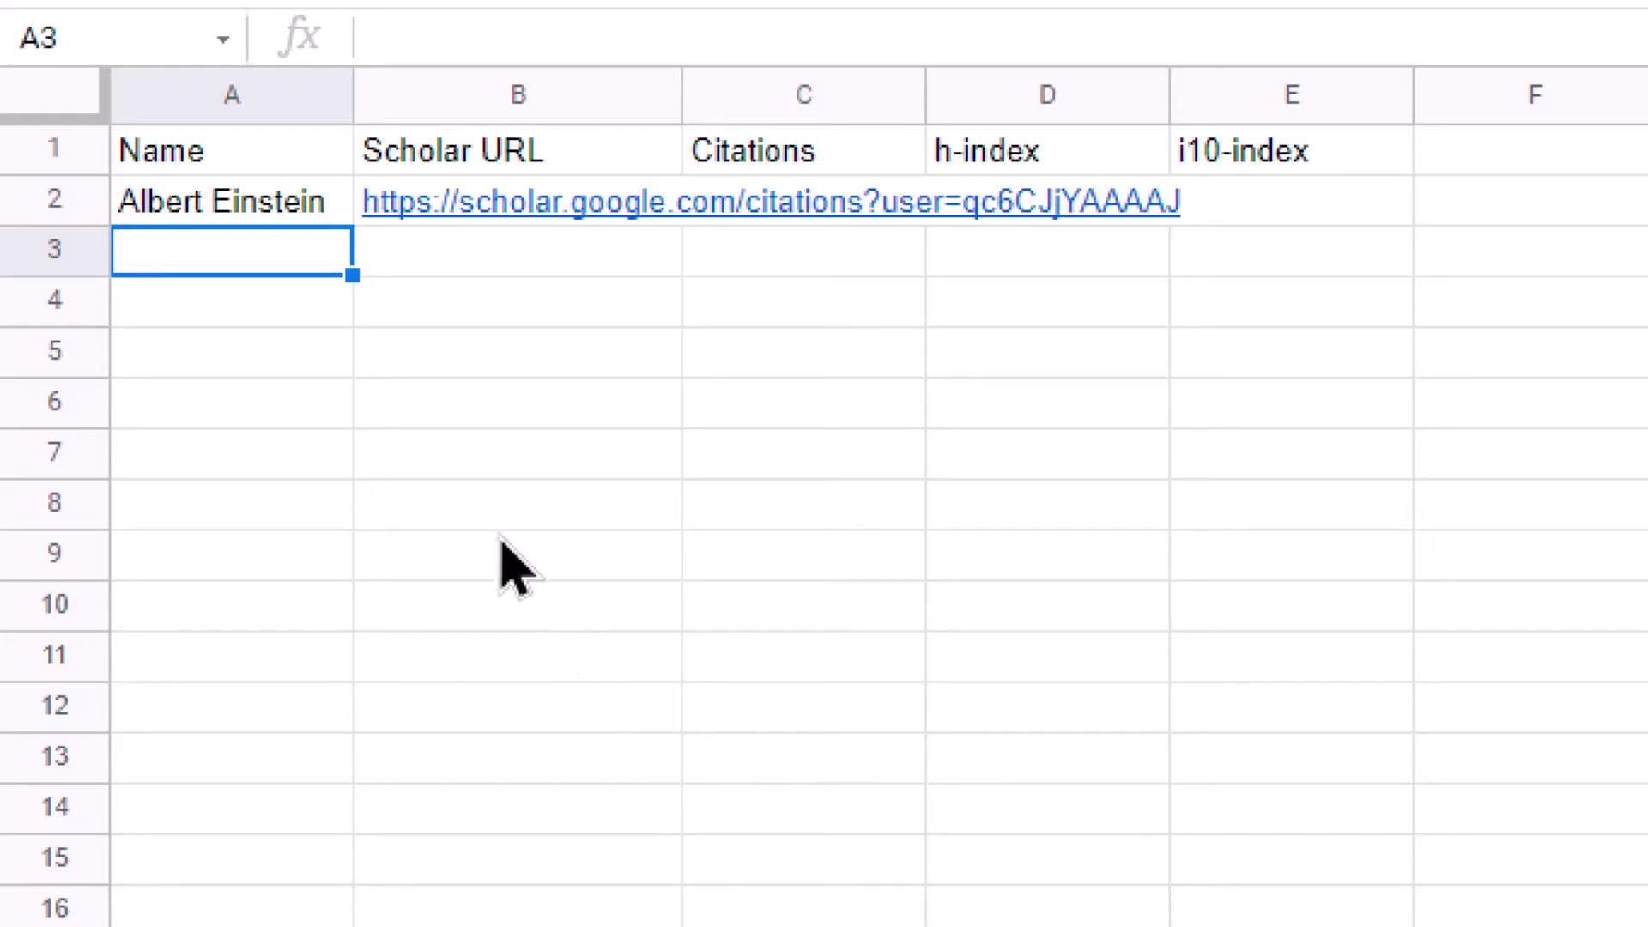
click(455, 489)
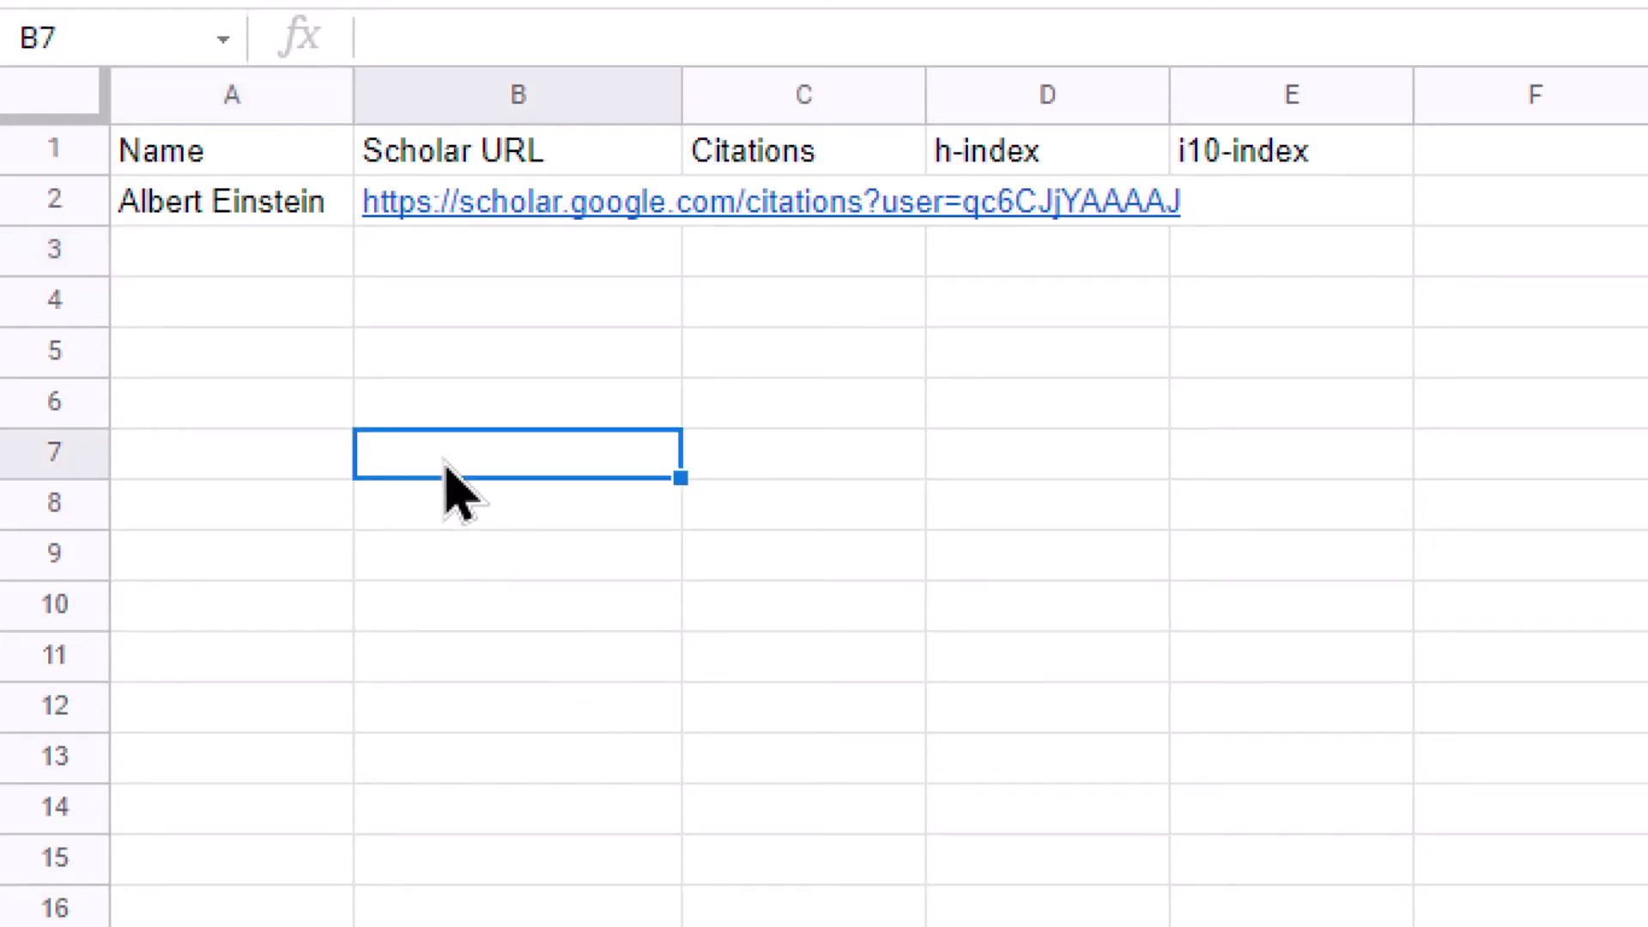
text(=)
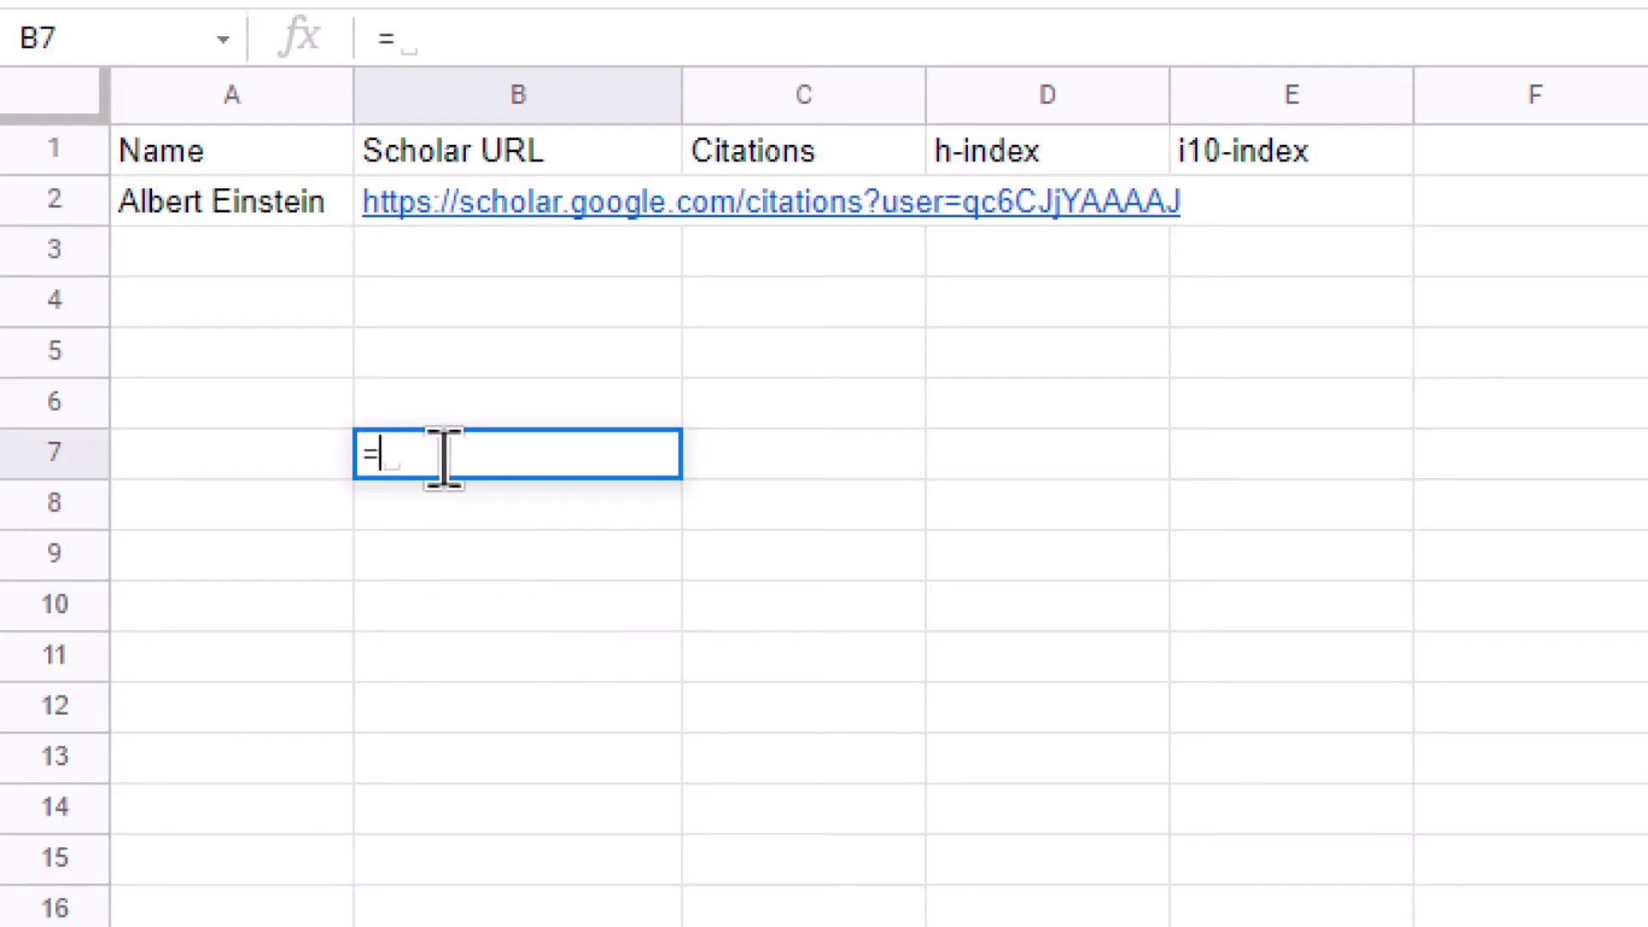
text(IMPORT)
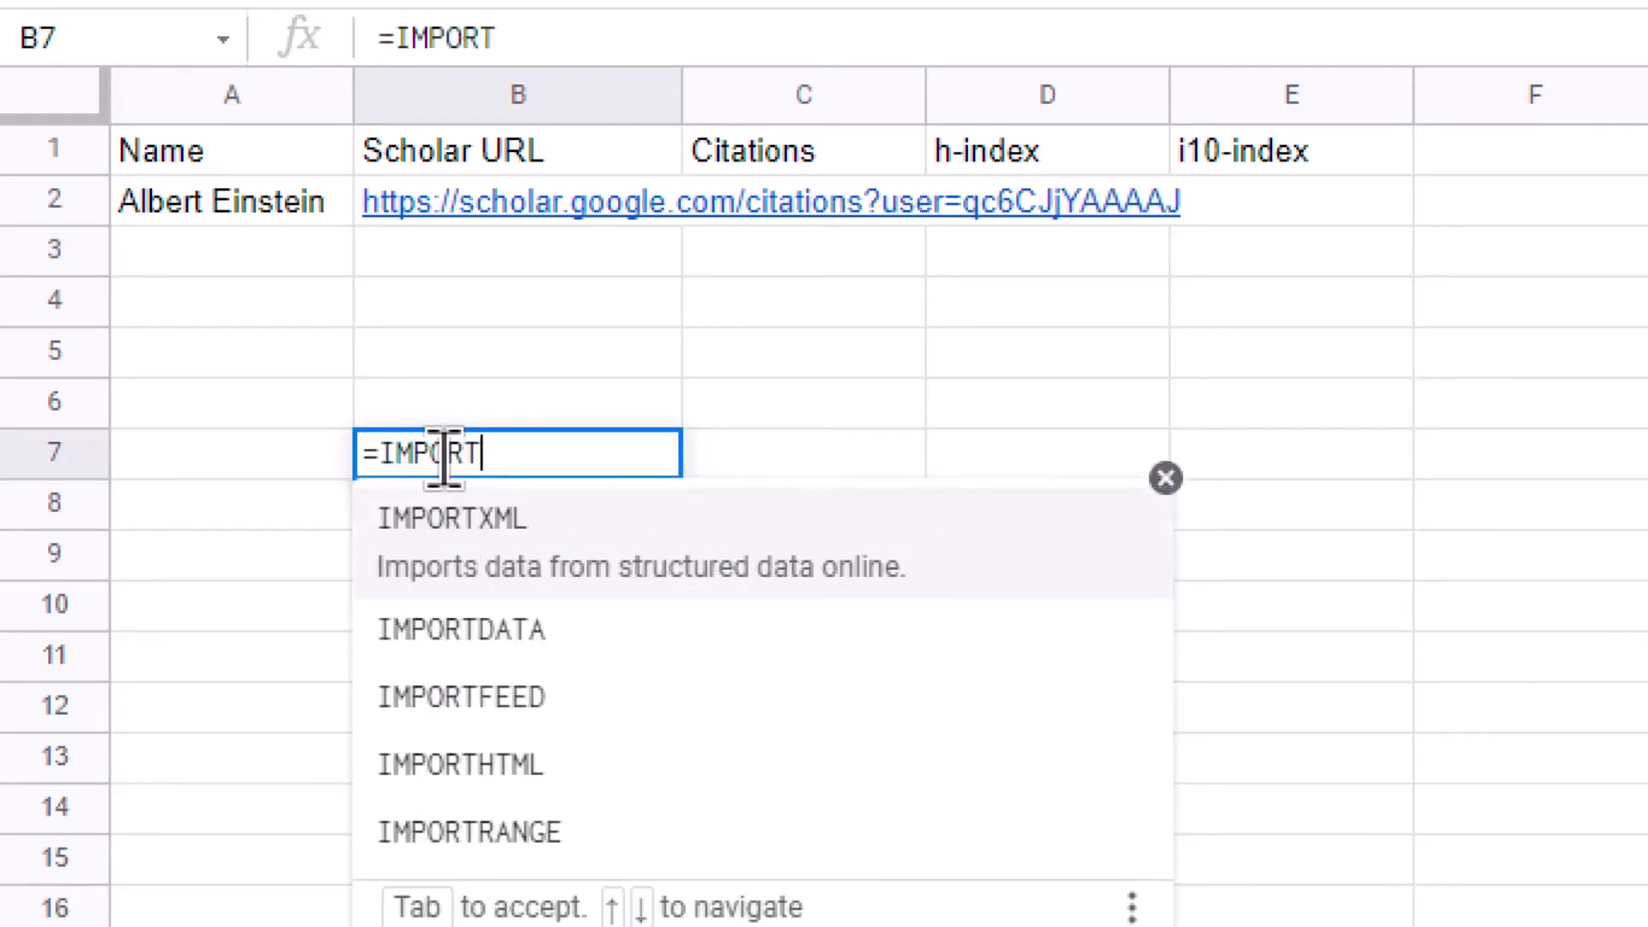
text(HTML)
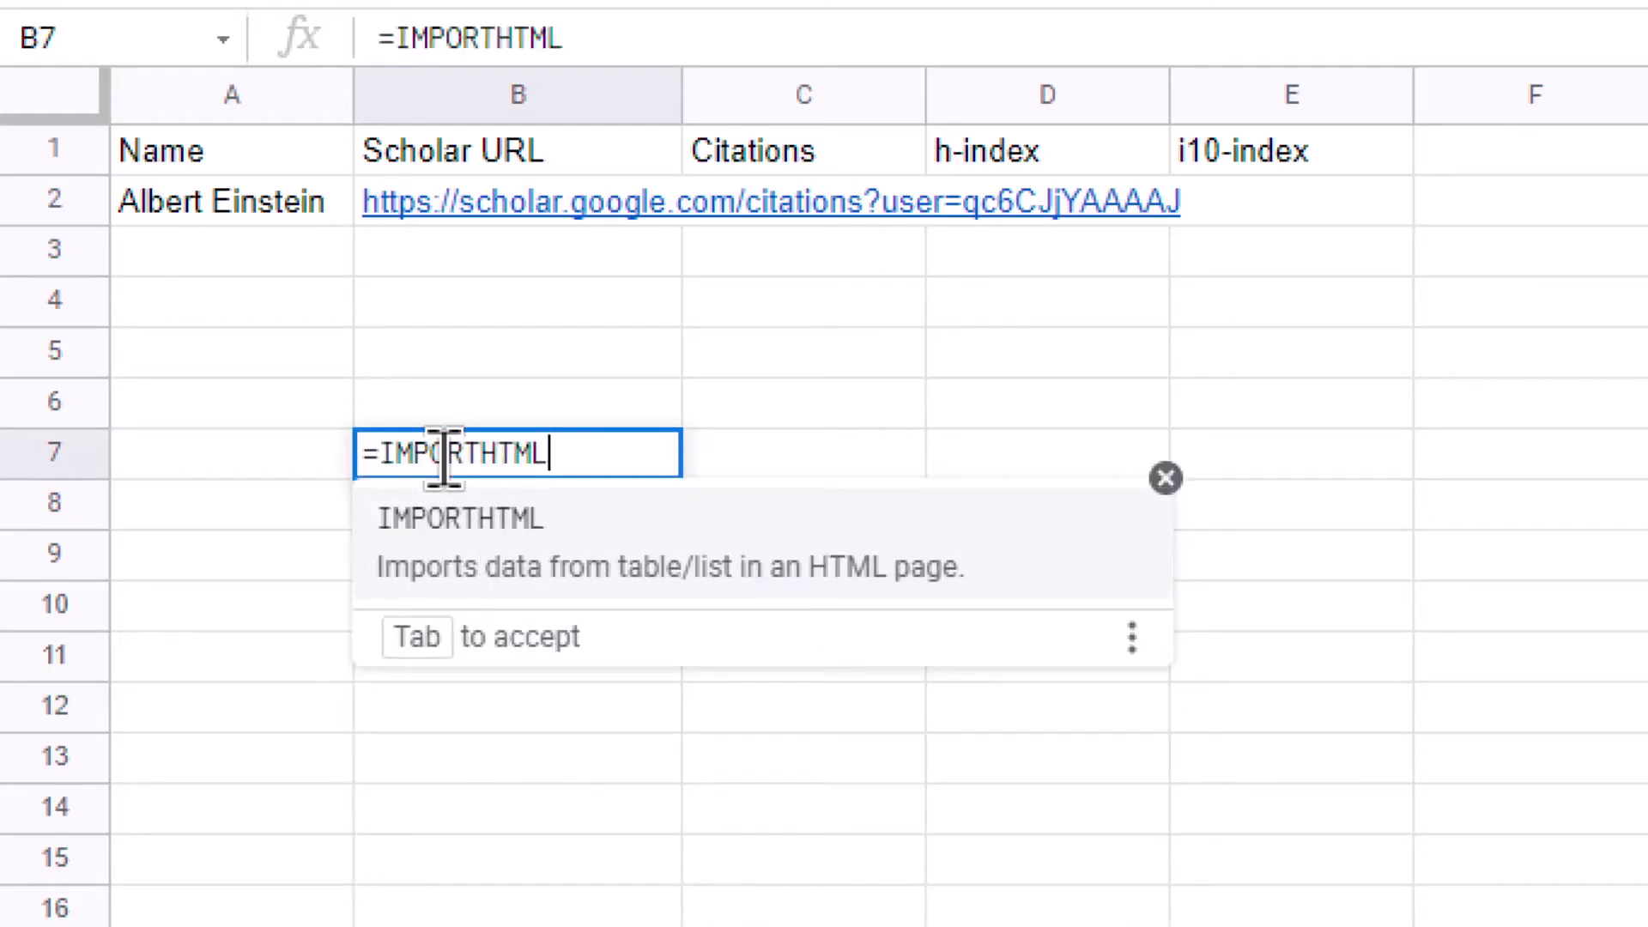
text((")
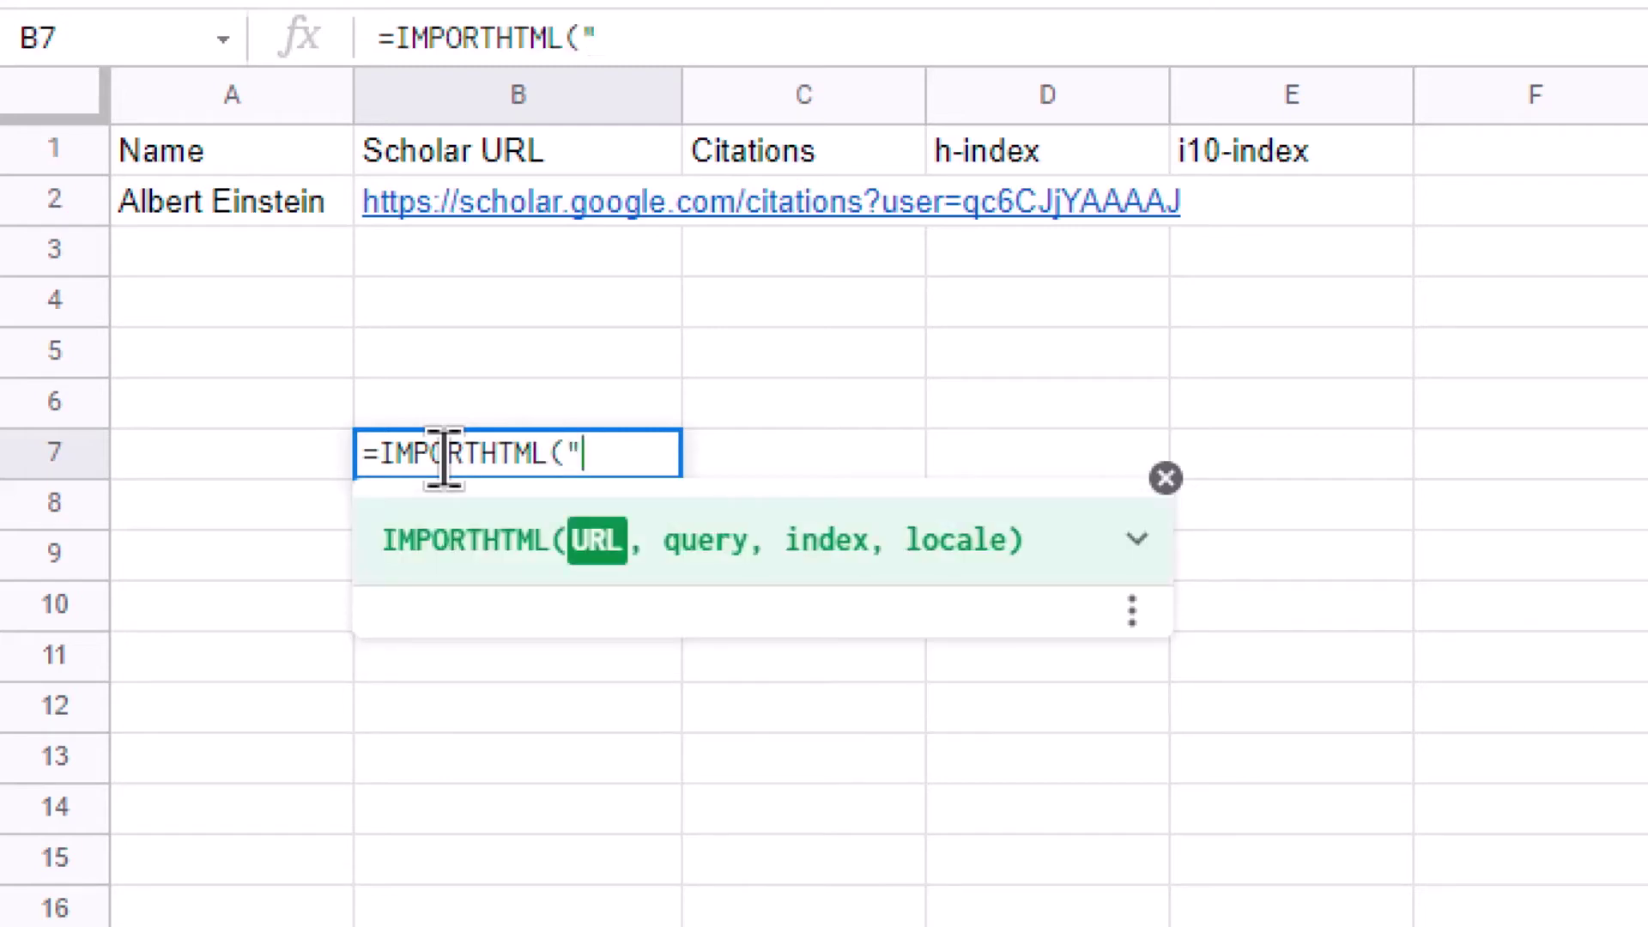
key(BackSpace)
click(599, 210)
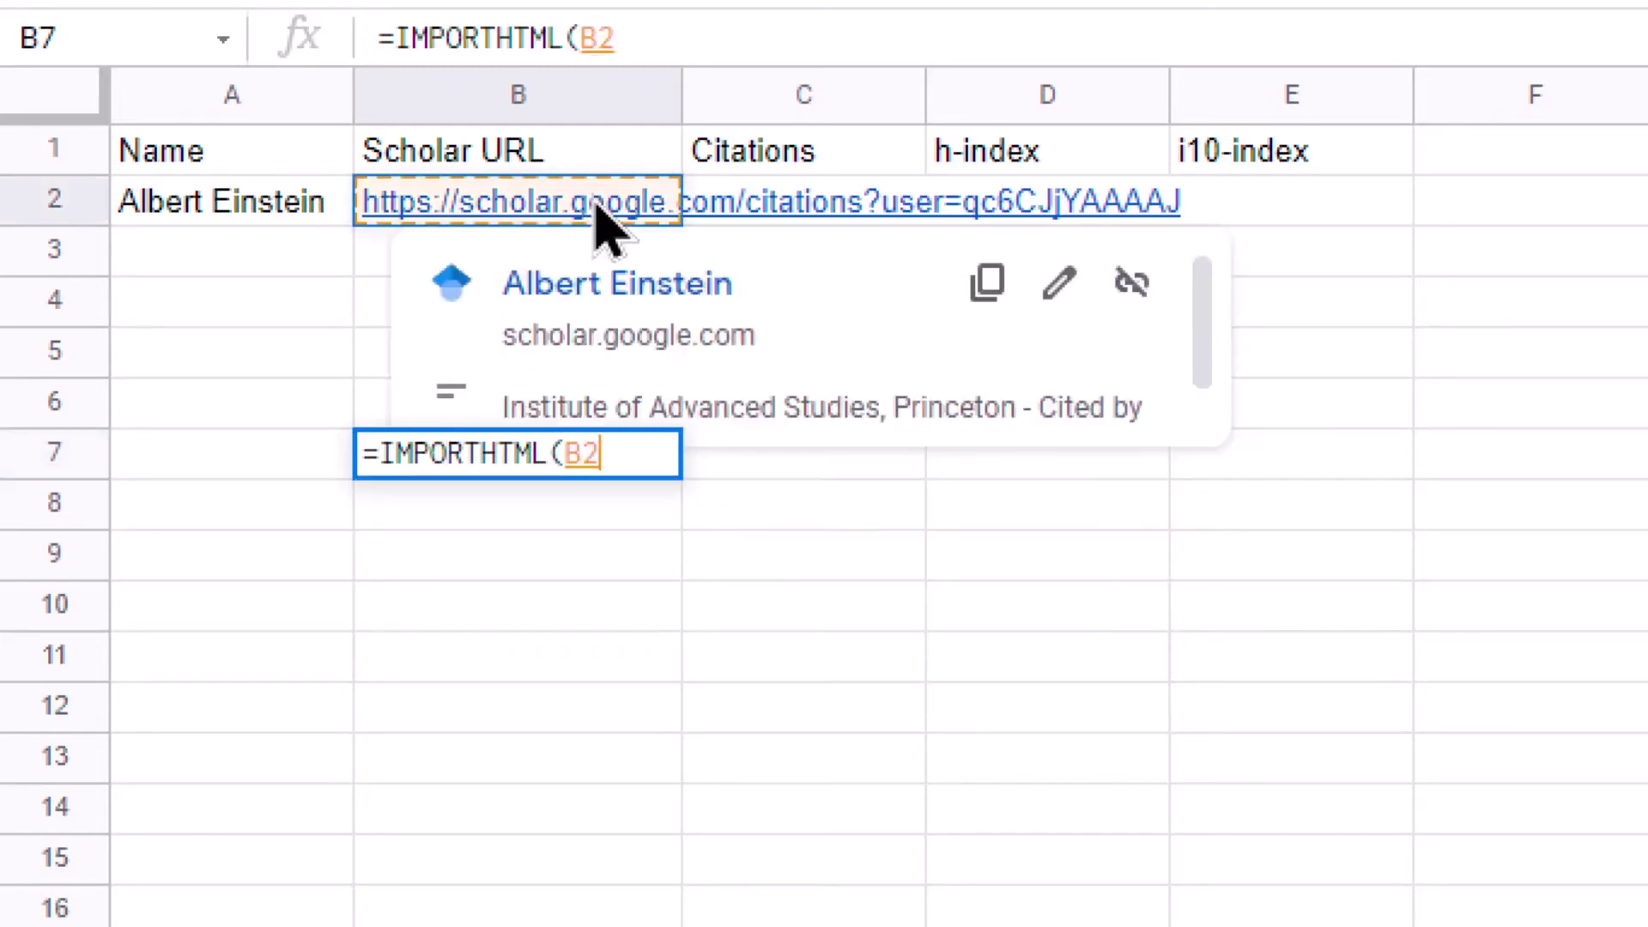
text(, )
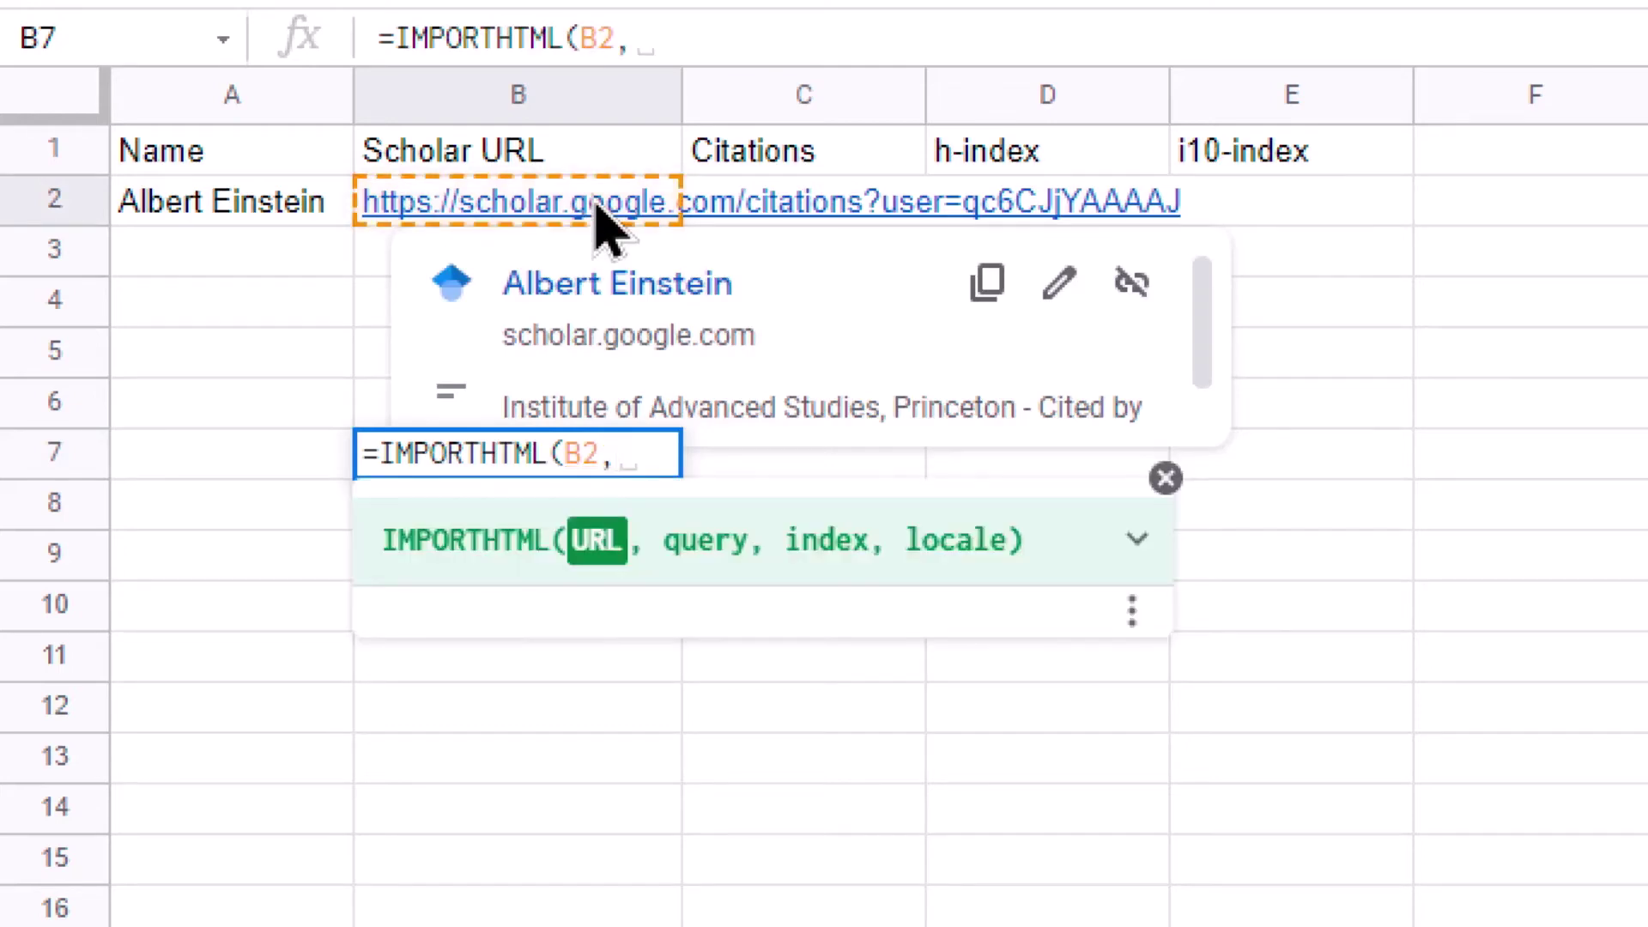
text("TABLE",1)
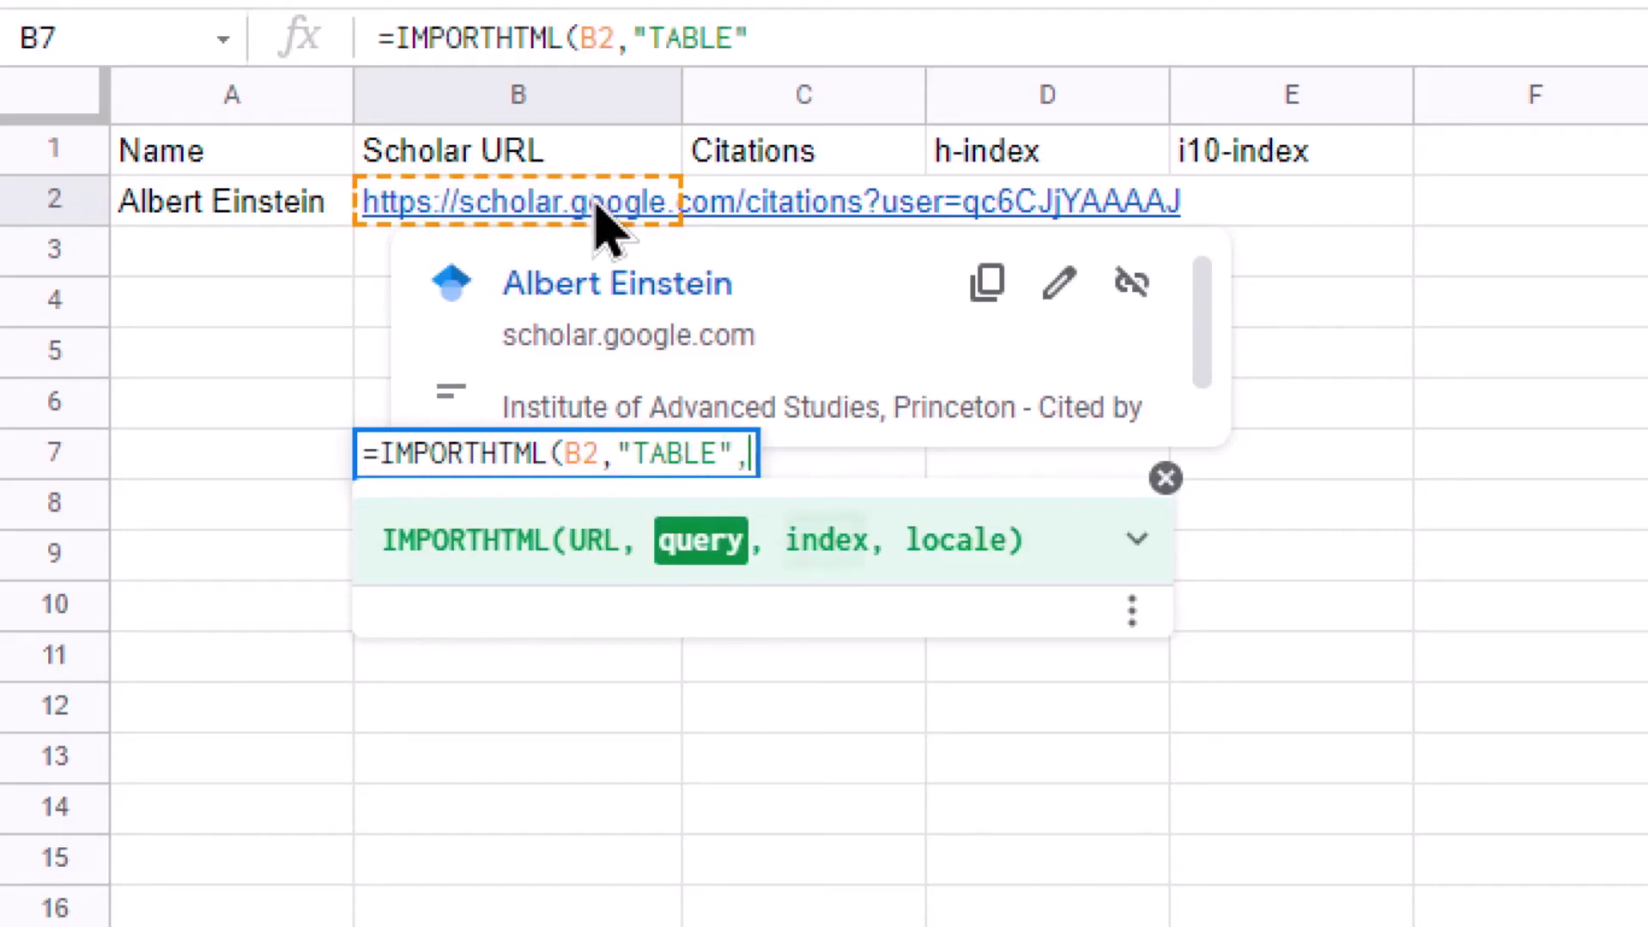
text())
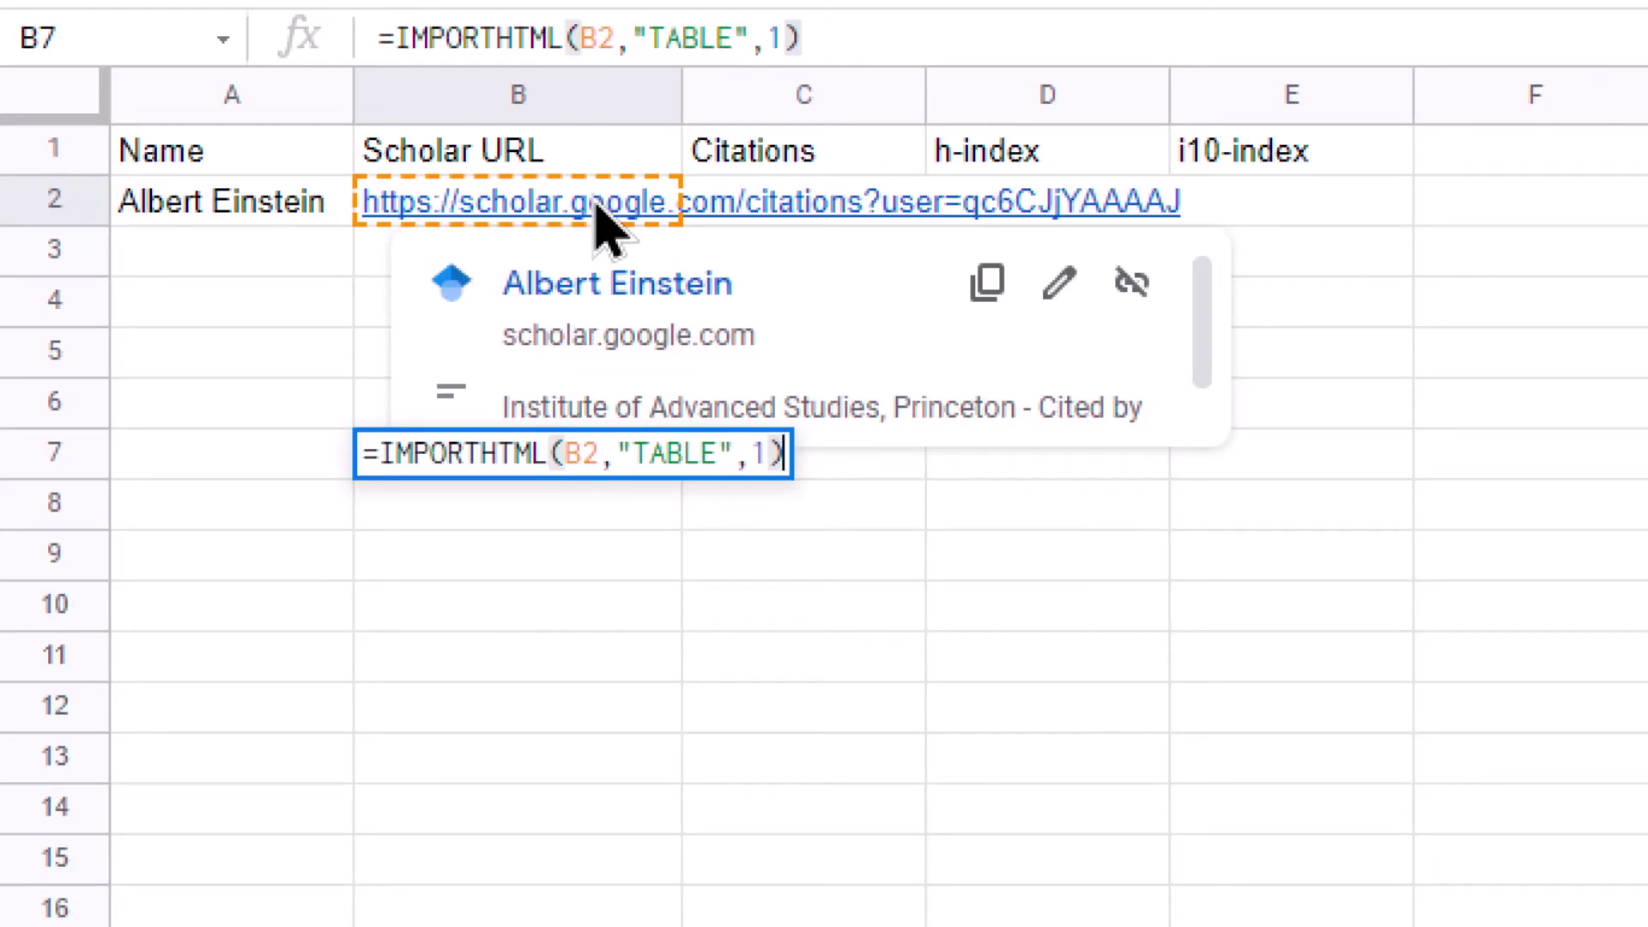
key(Return)
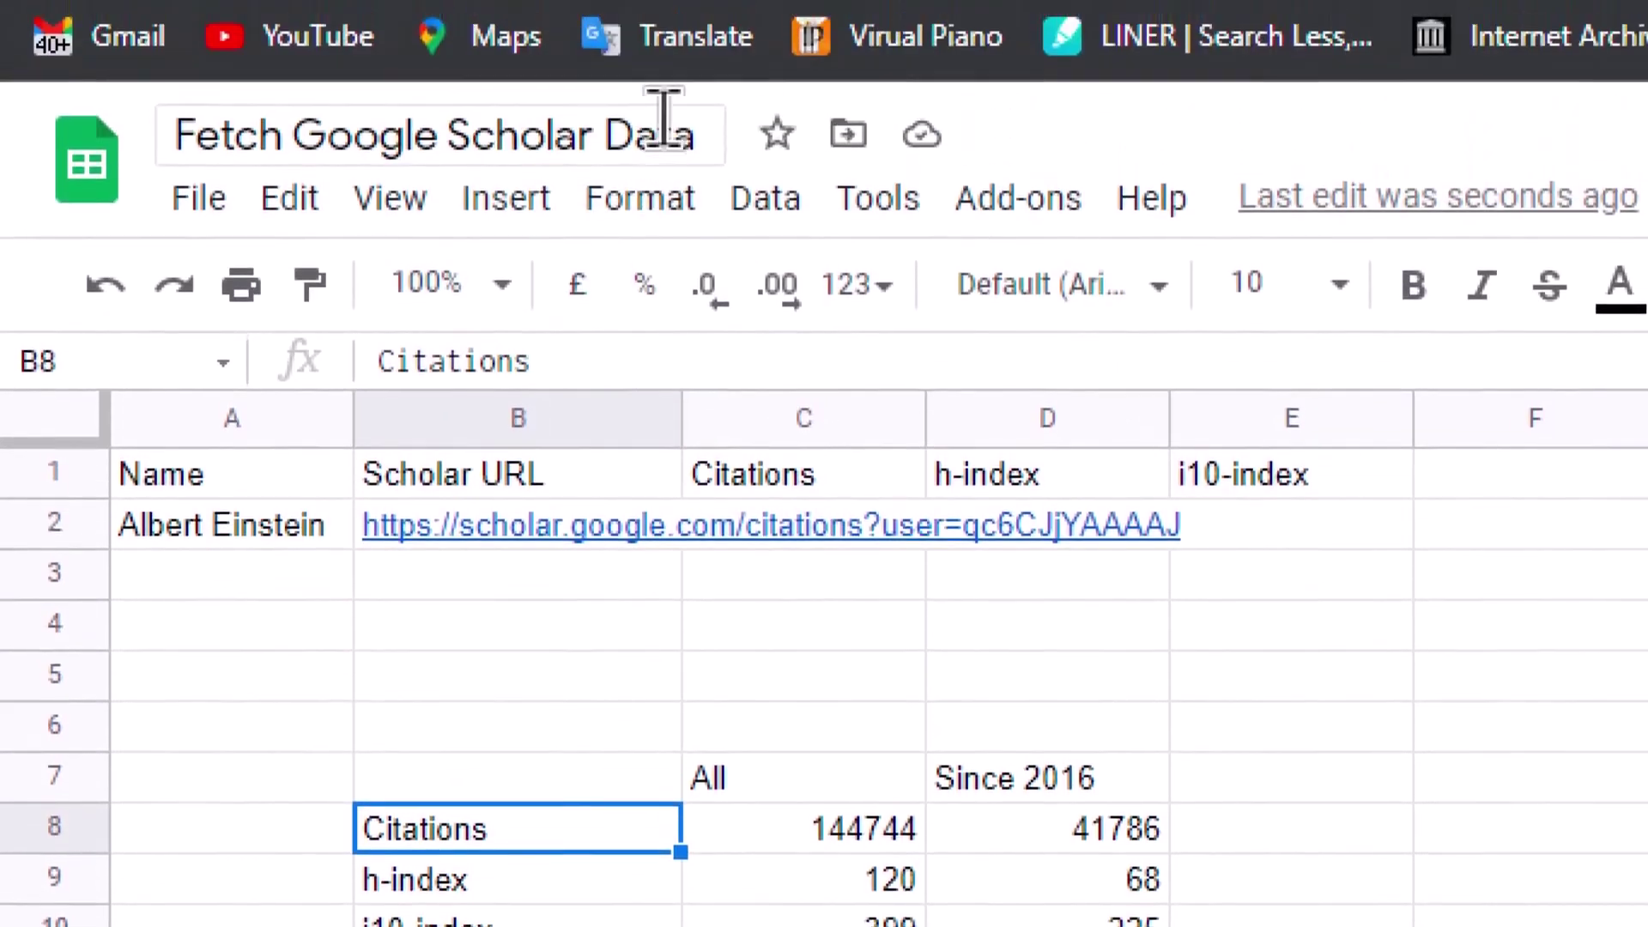
- Switch to the Scholar profile tab and check the Citations, h-index and i10-index values in the All column of the Cited by table
click(755, 41)
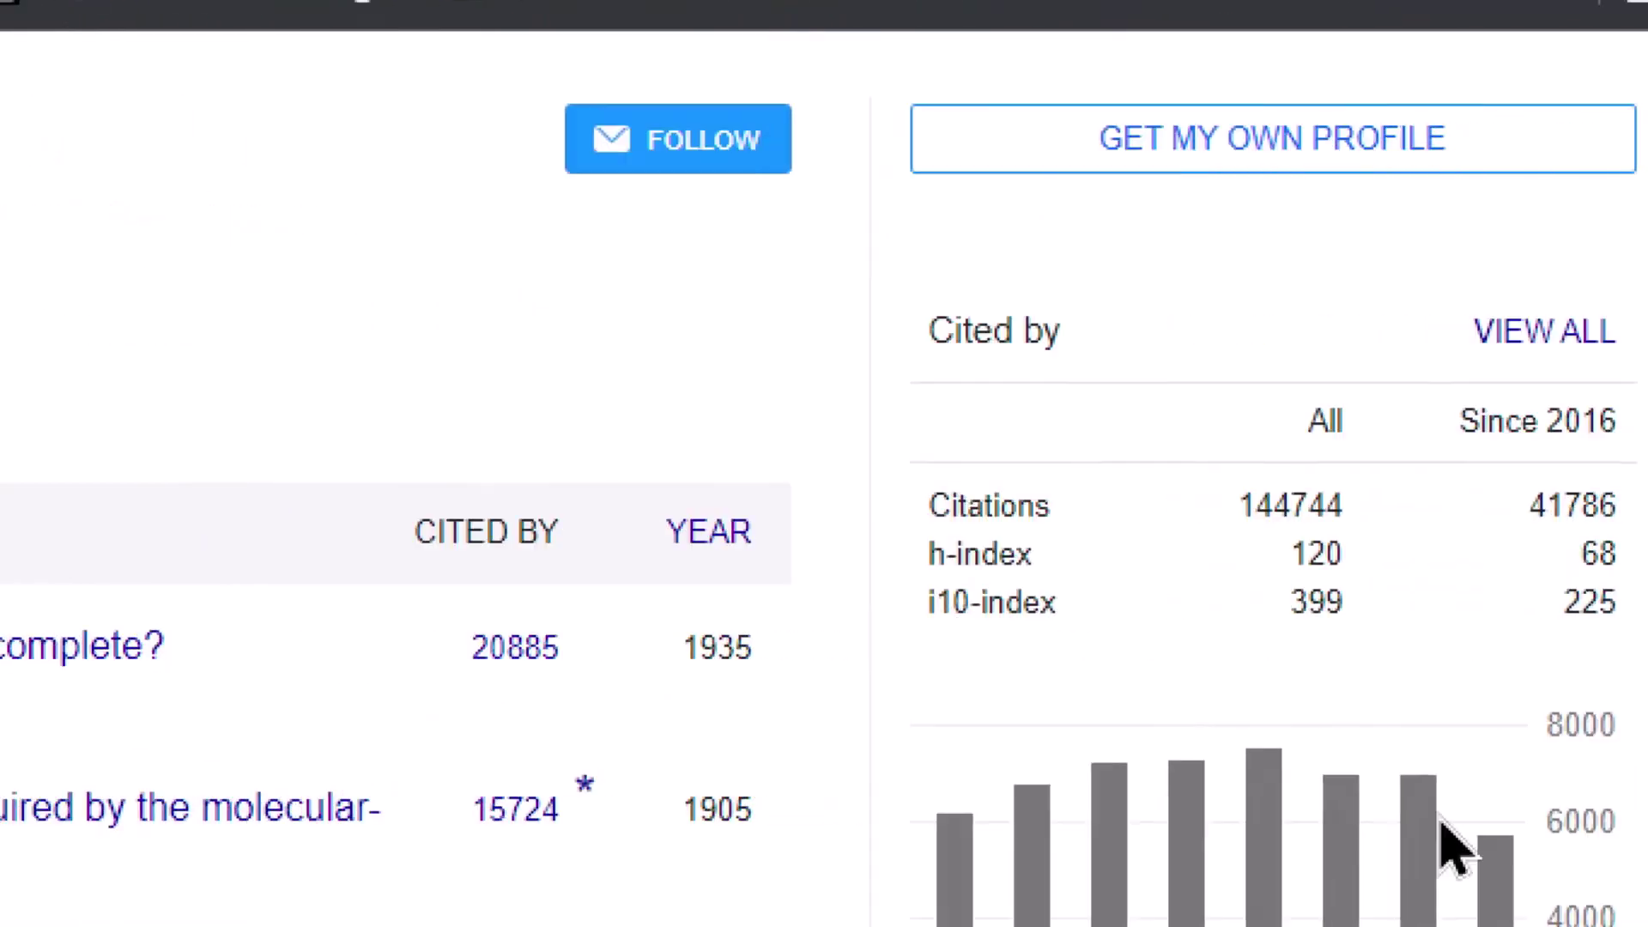
drag(820, 311, 1563, 612)
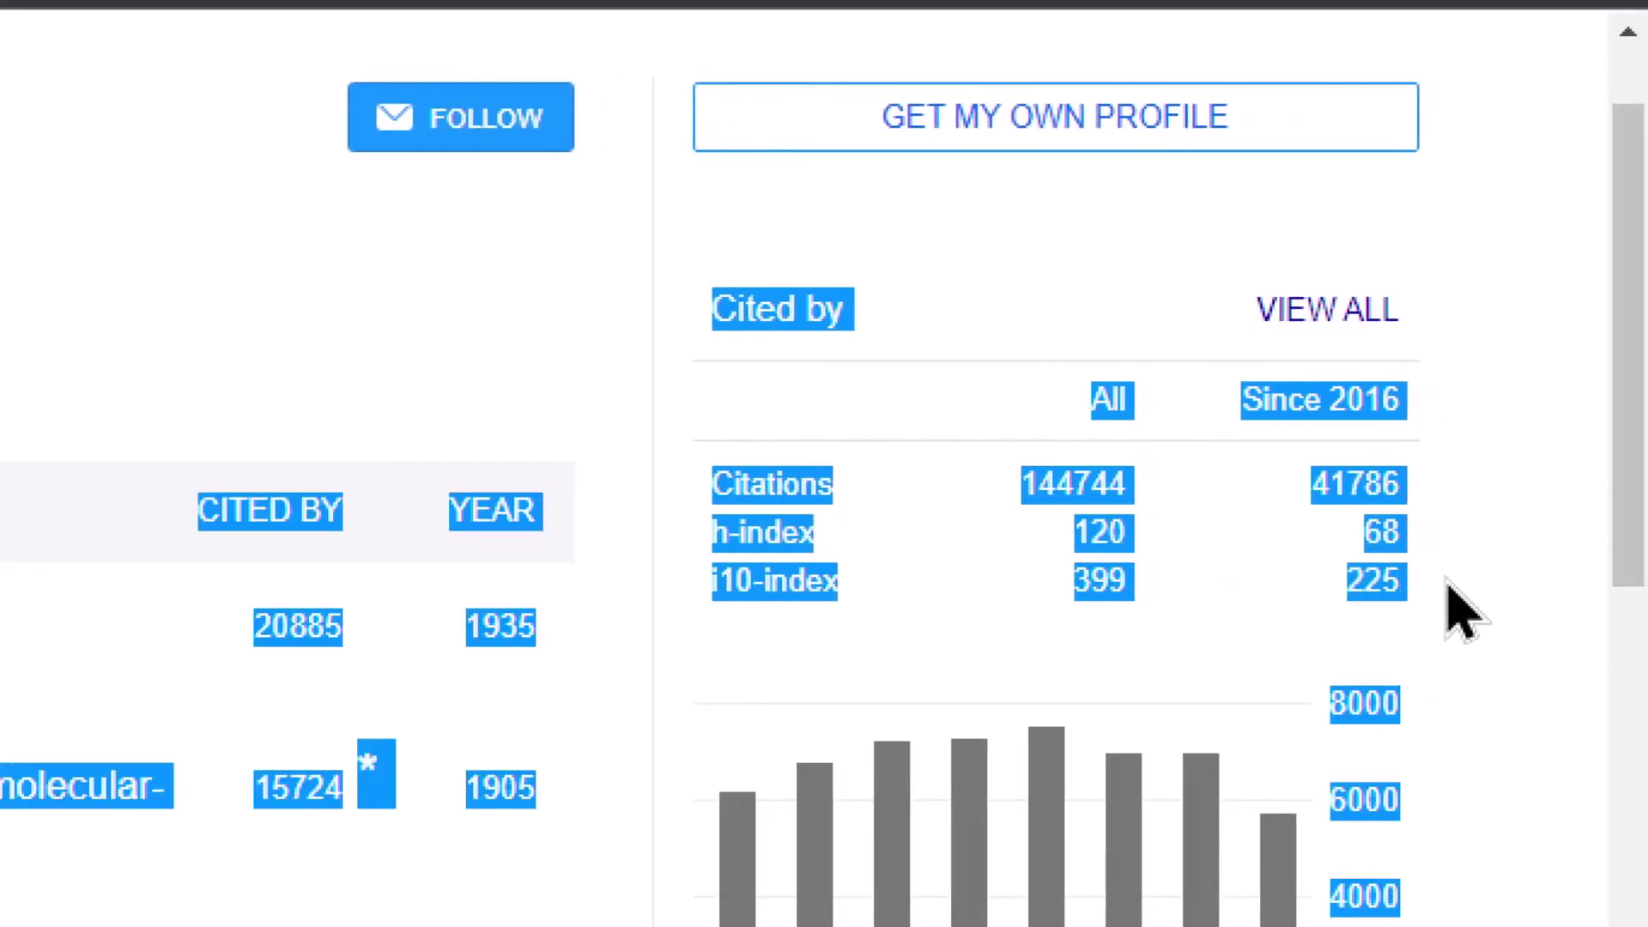
click(991, 600)
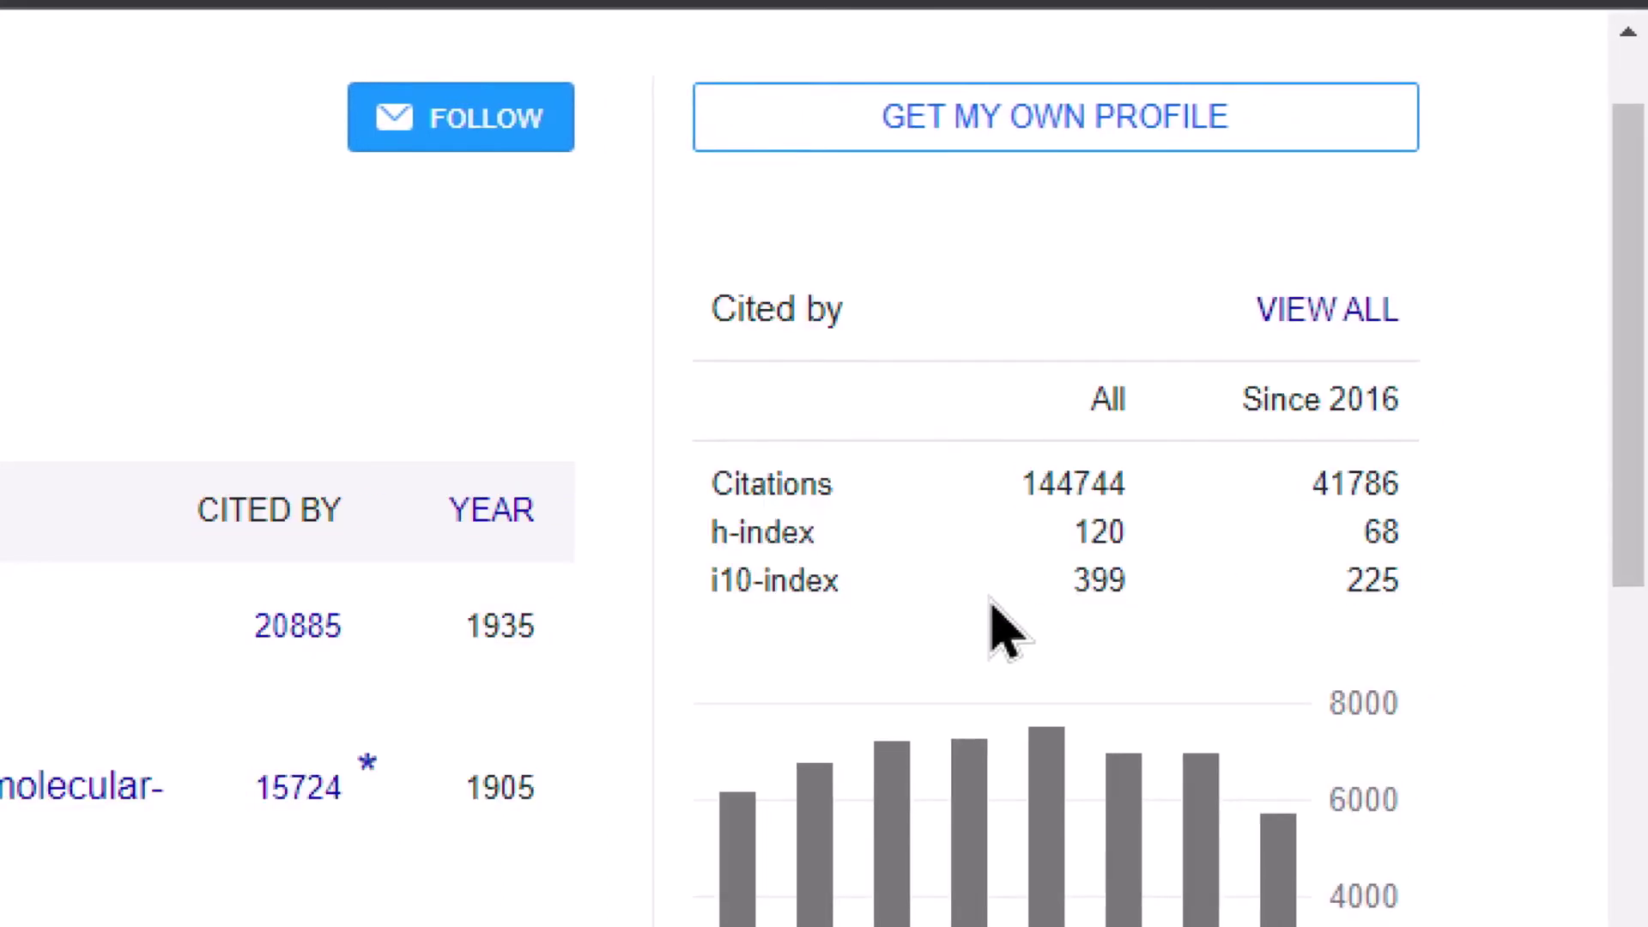
double_click(1083, 486)
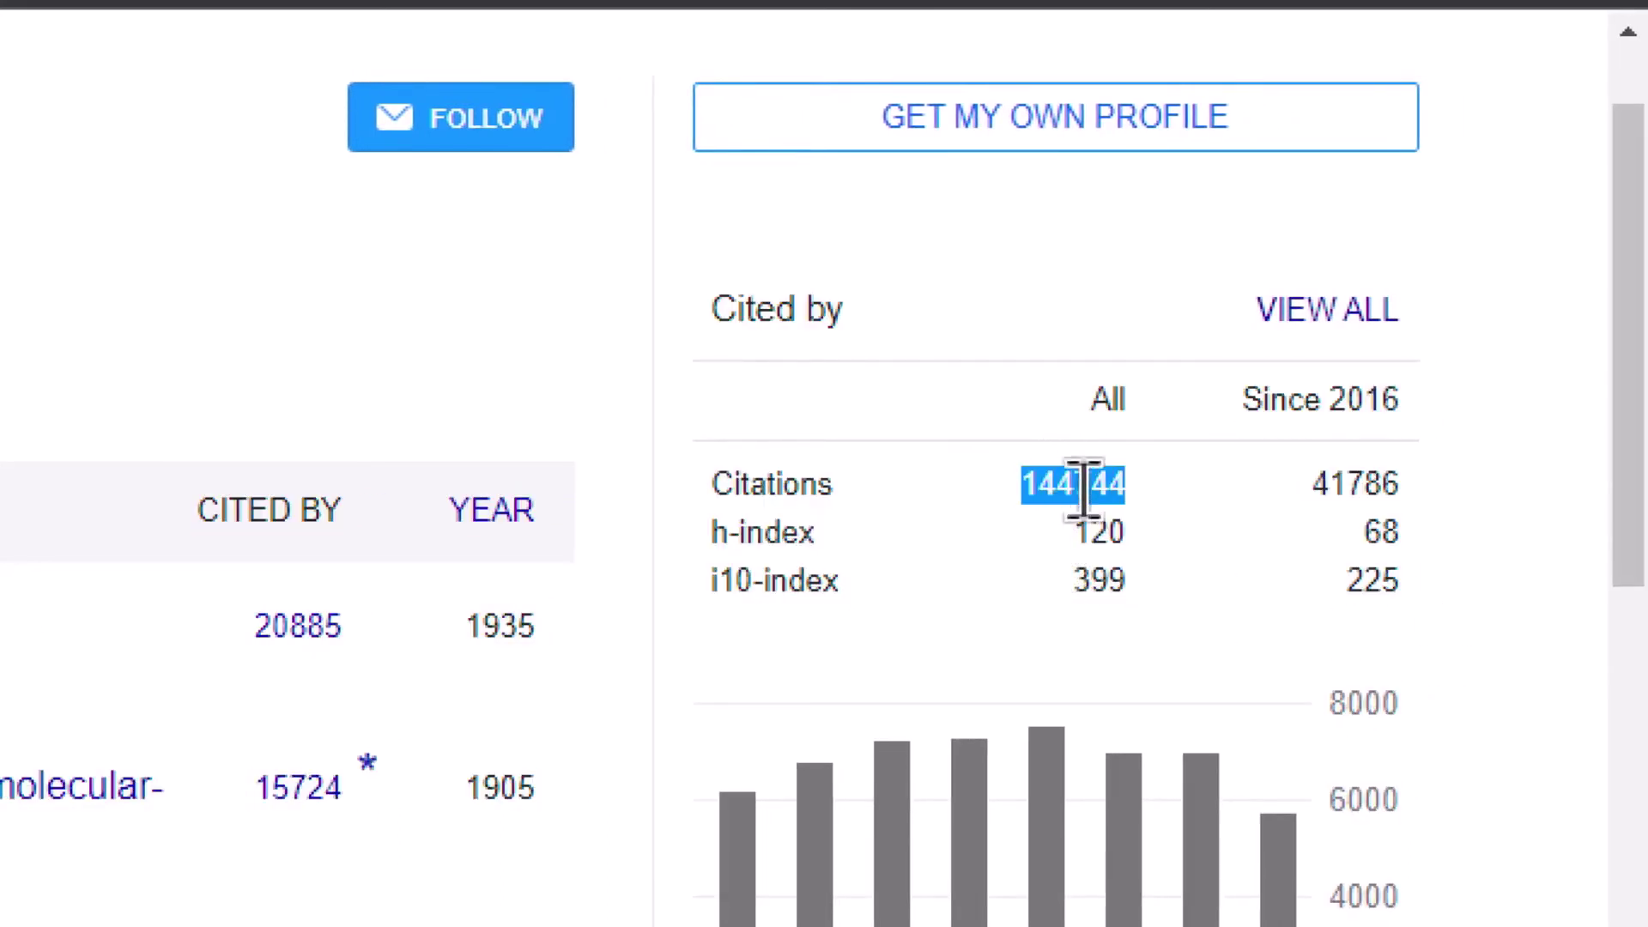
double_click(1101, 532)
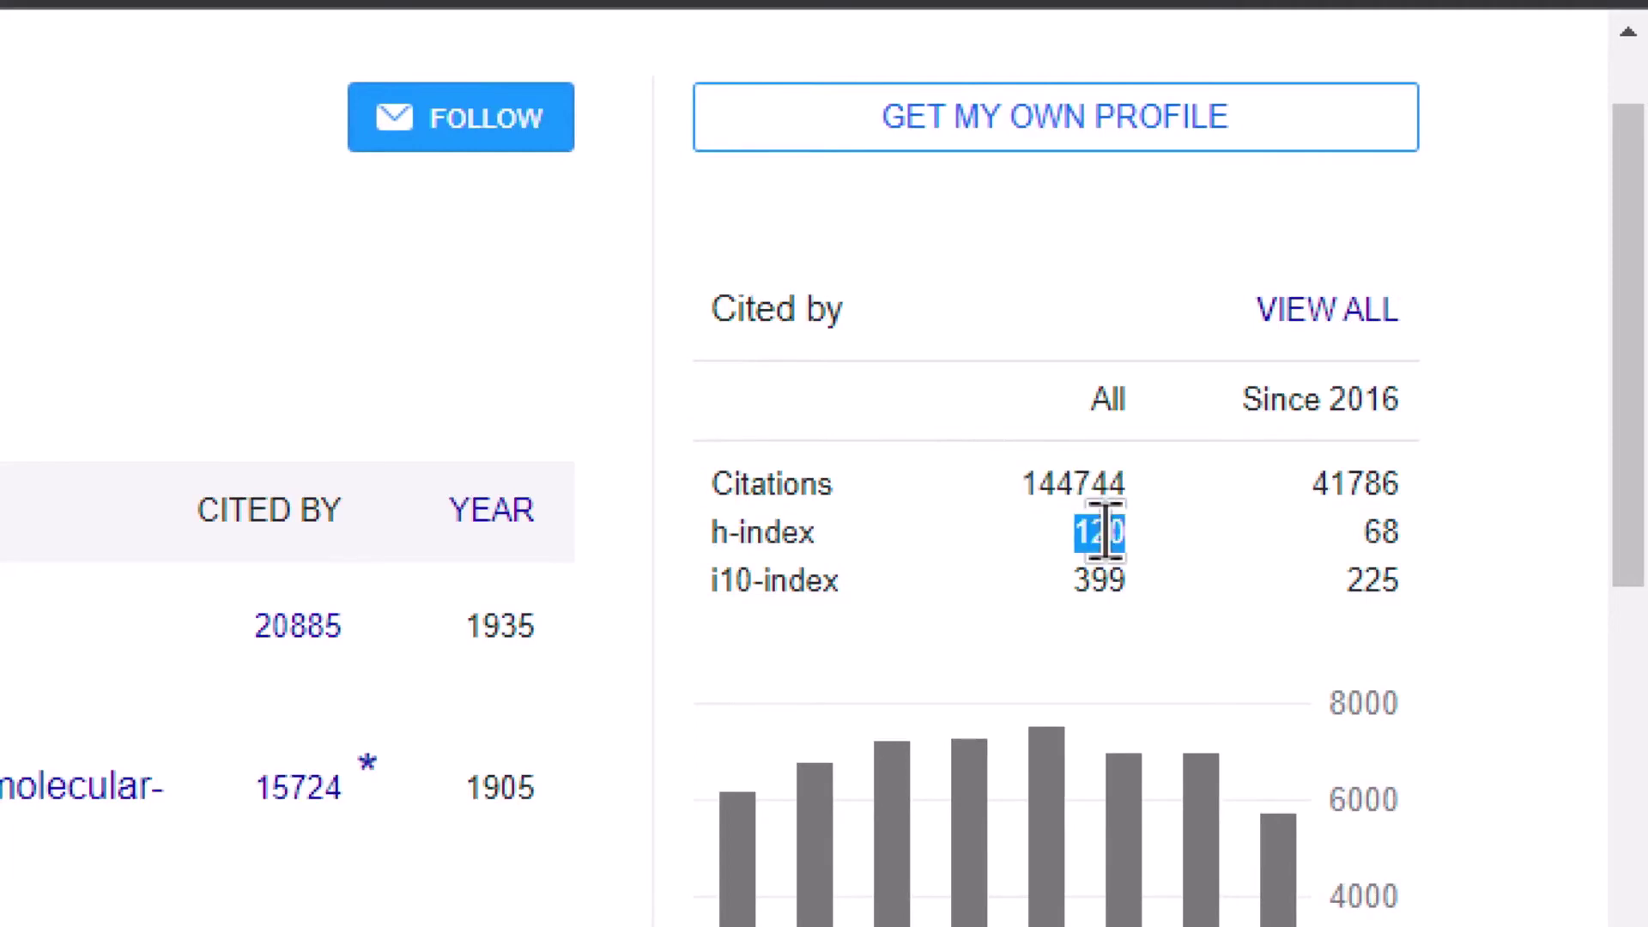
double_click(1099, 582)
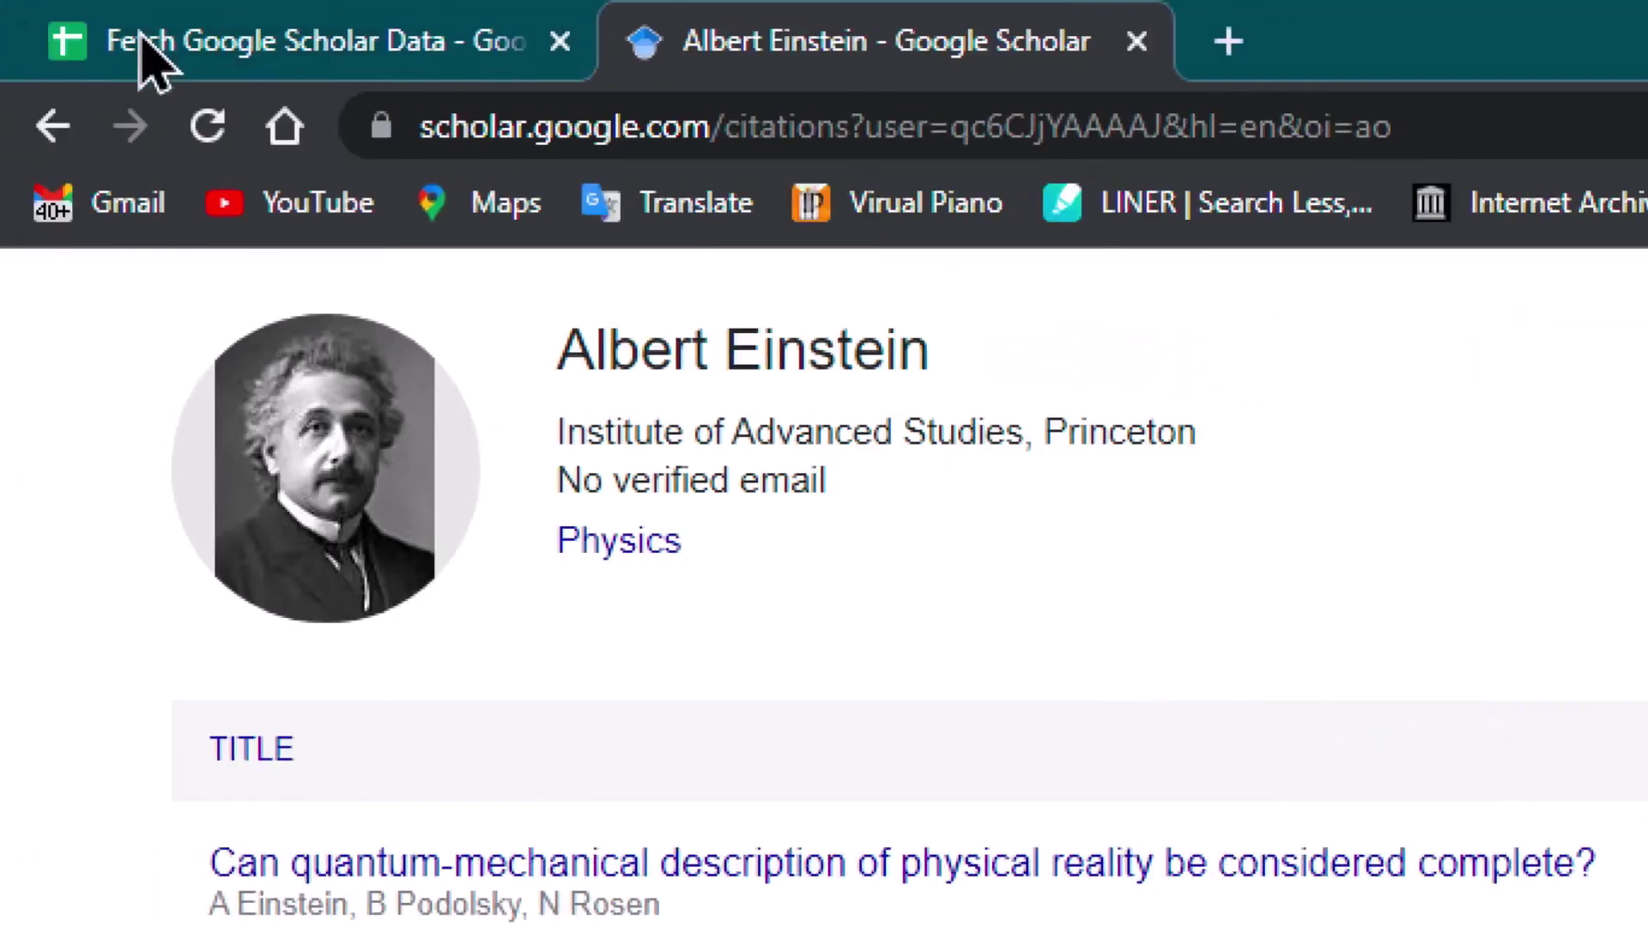
- Return to the spreadsheet and examine the imported table's row and column positions for Citations, h-index and i10-index under All
click(329, 43)
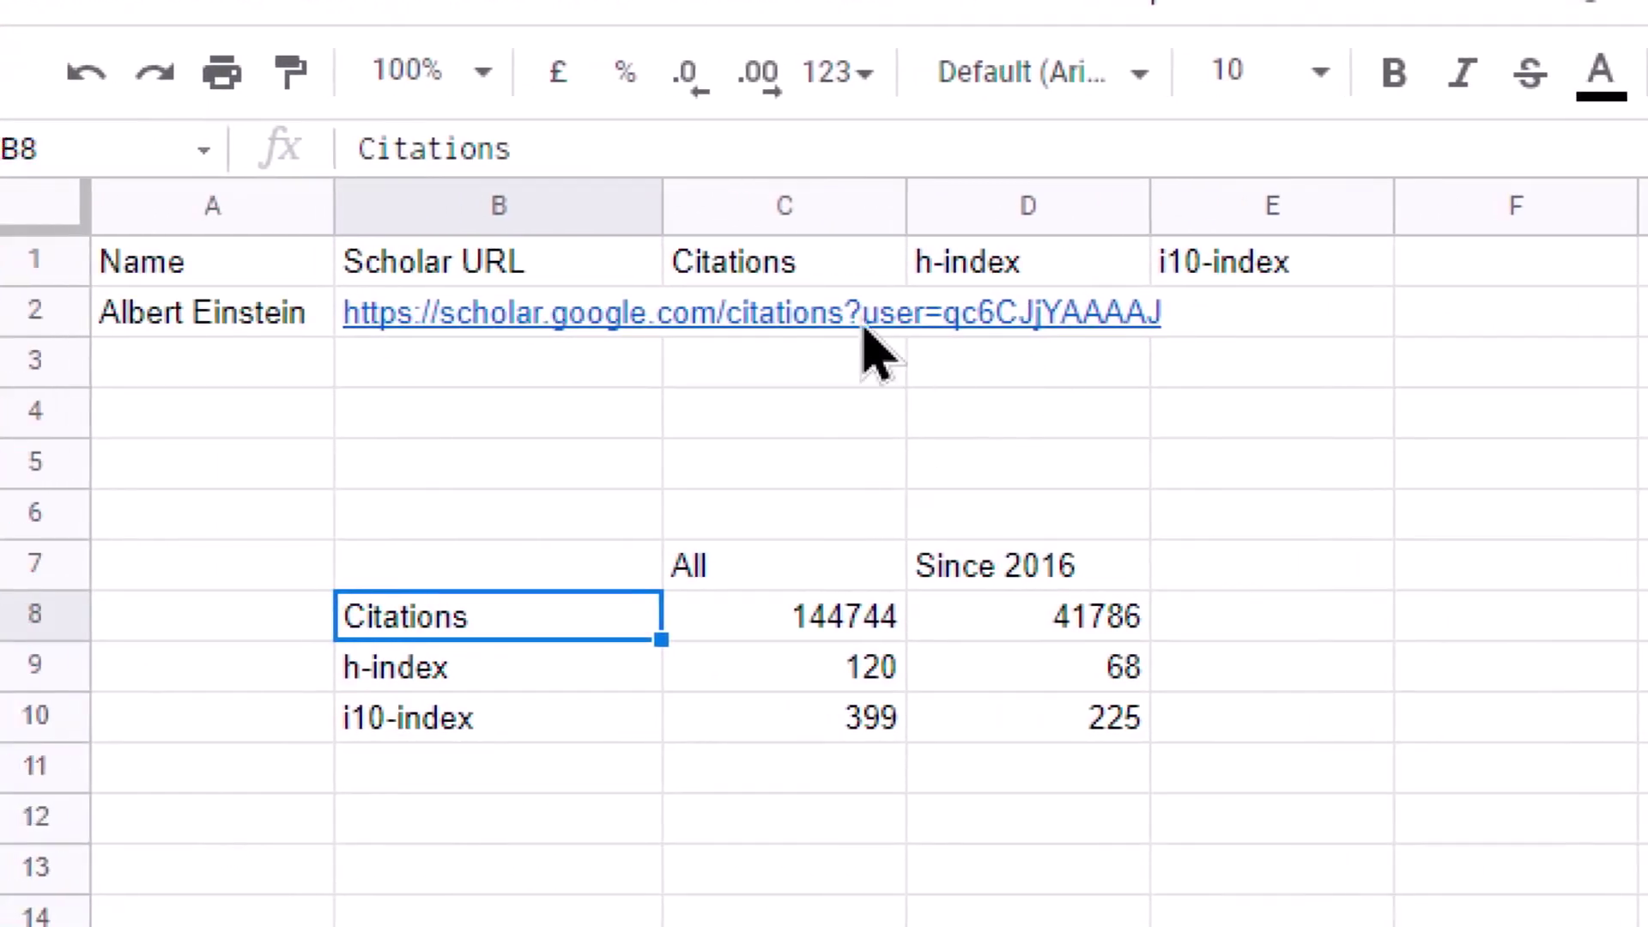
click(855, 321)
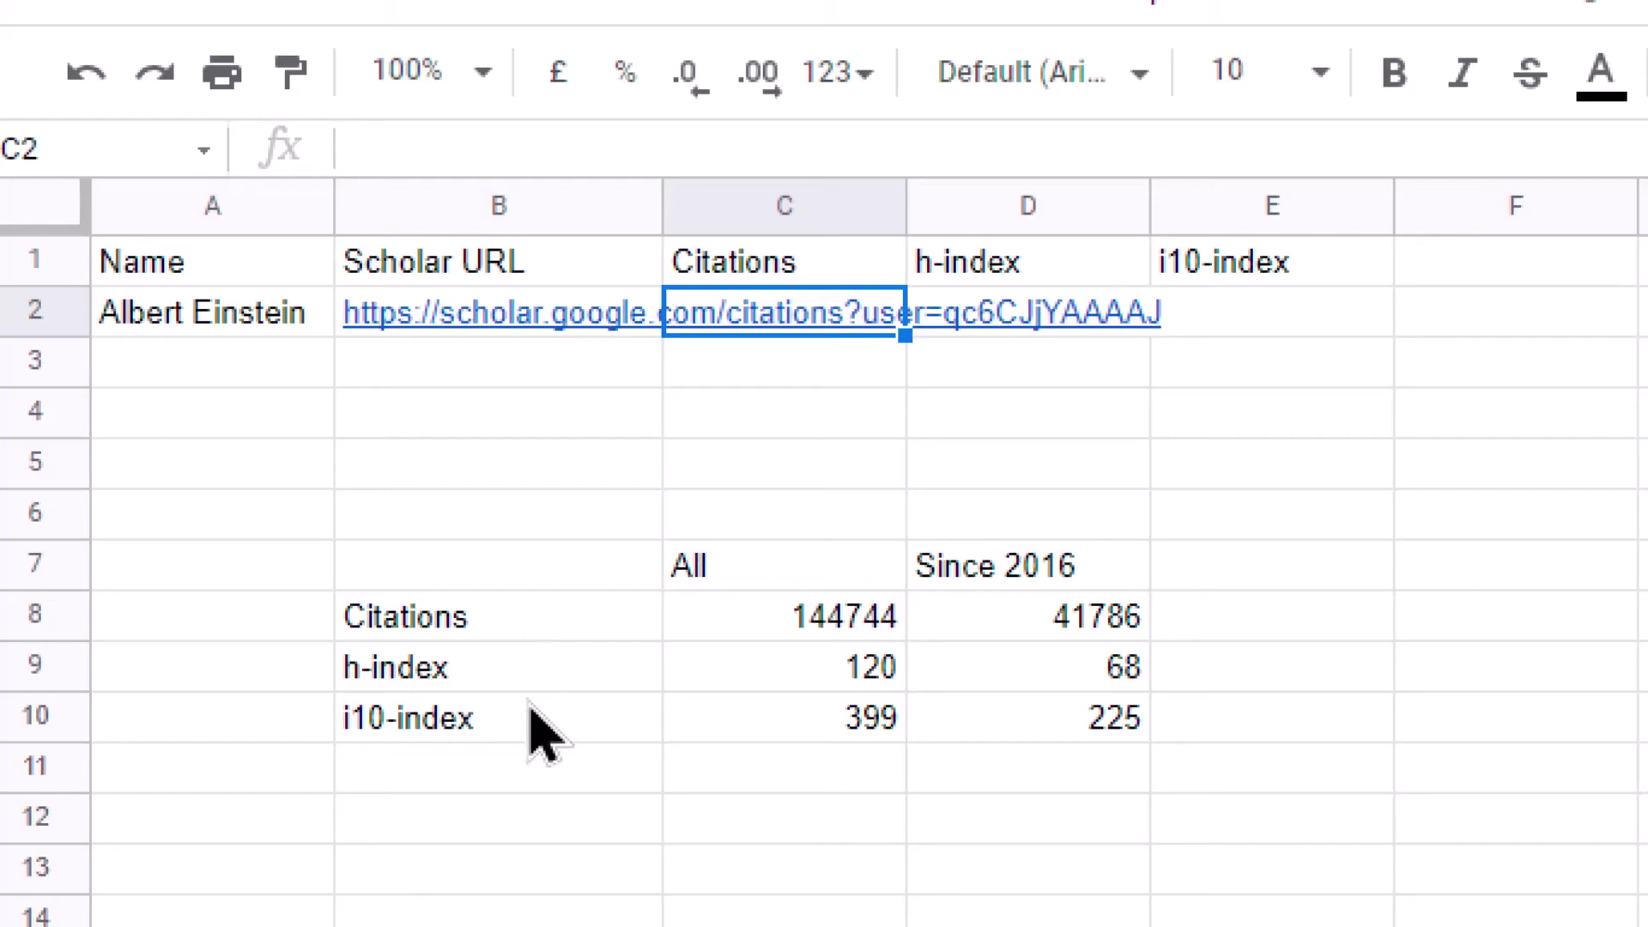
click(482, 580)
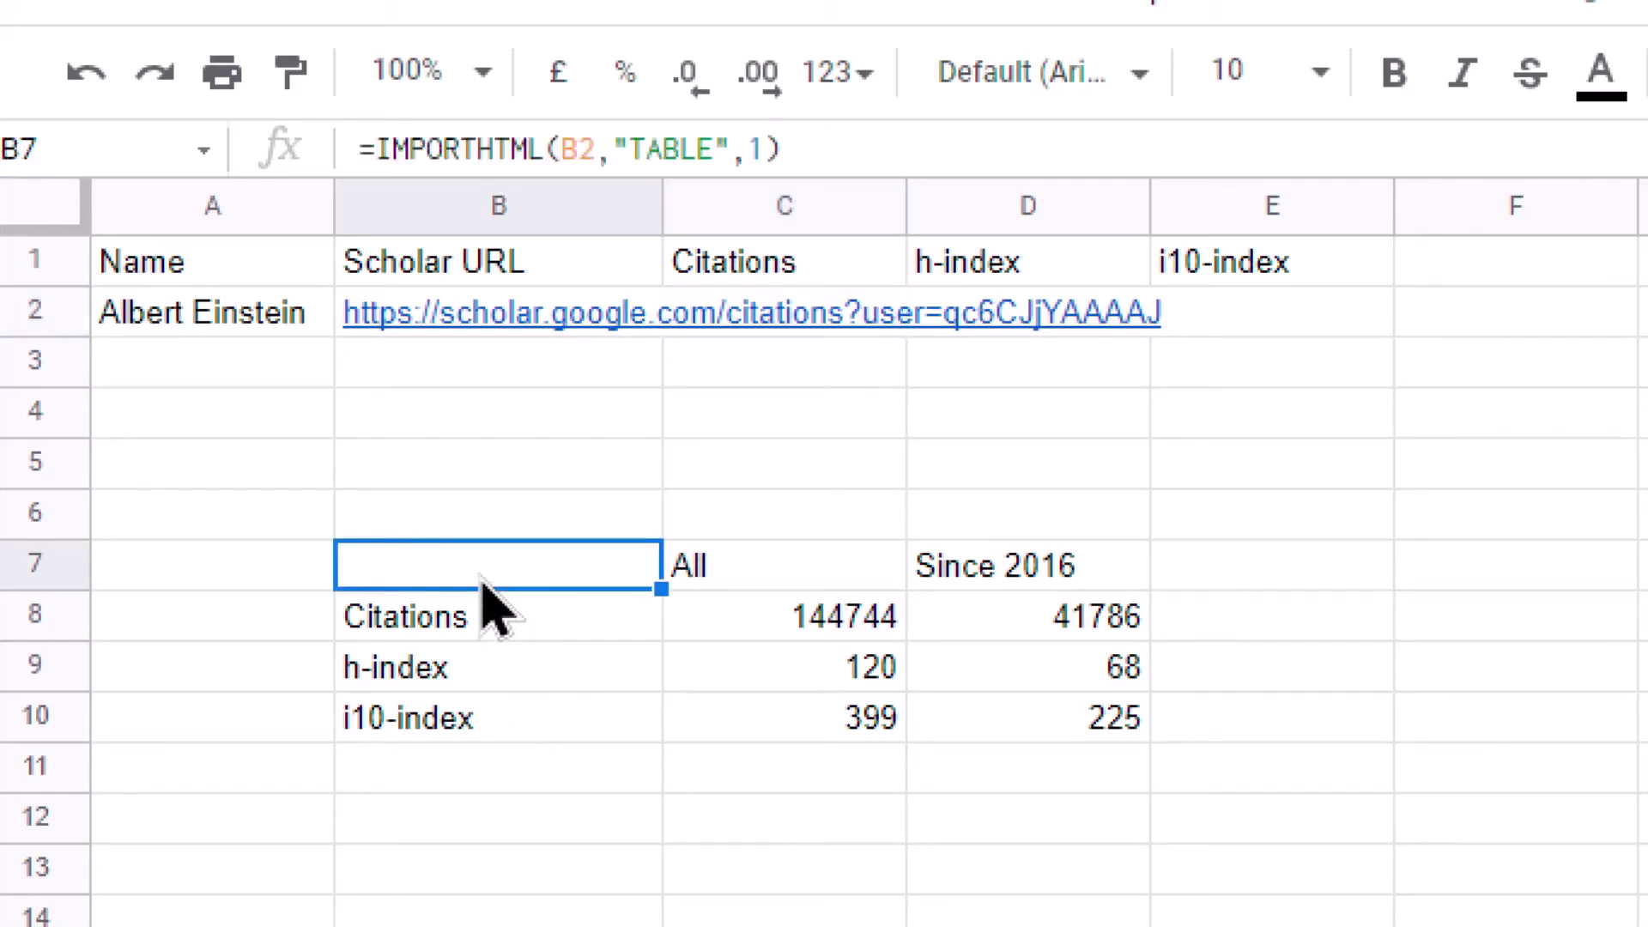
click(482, 620)
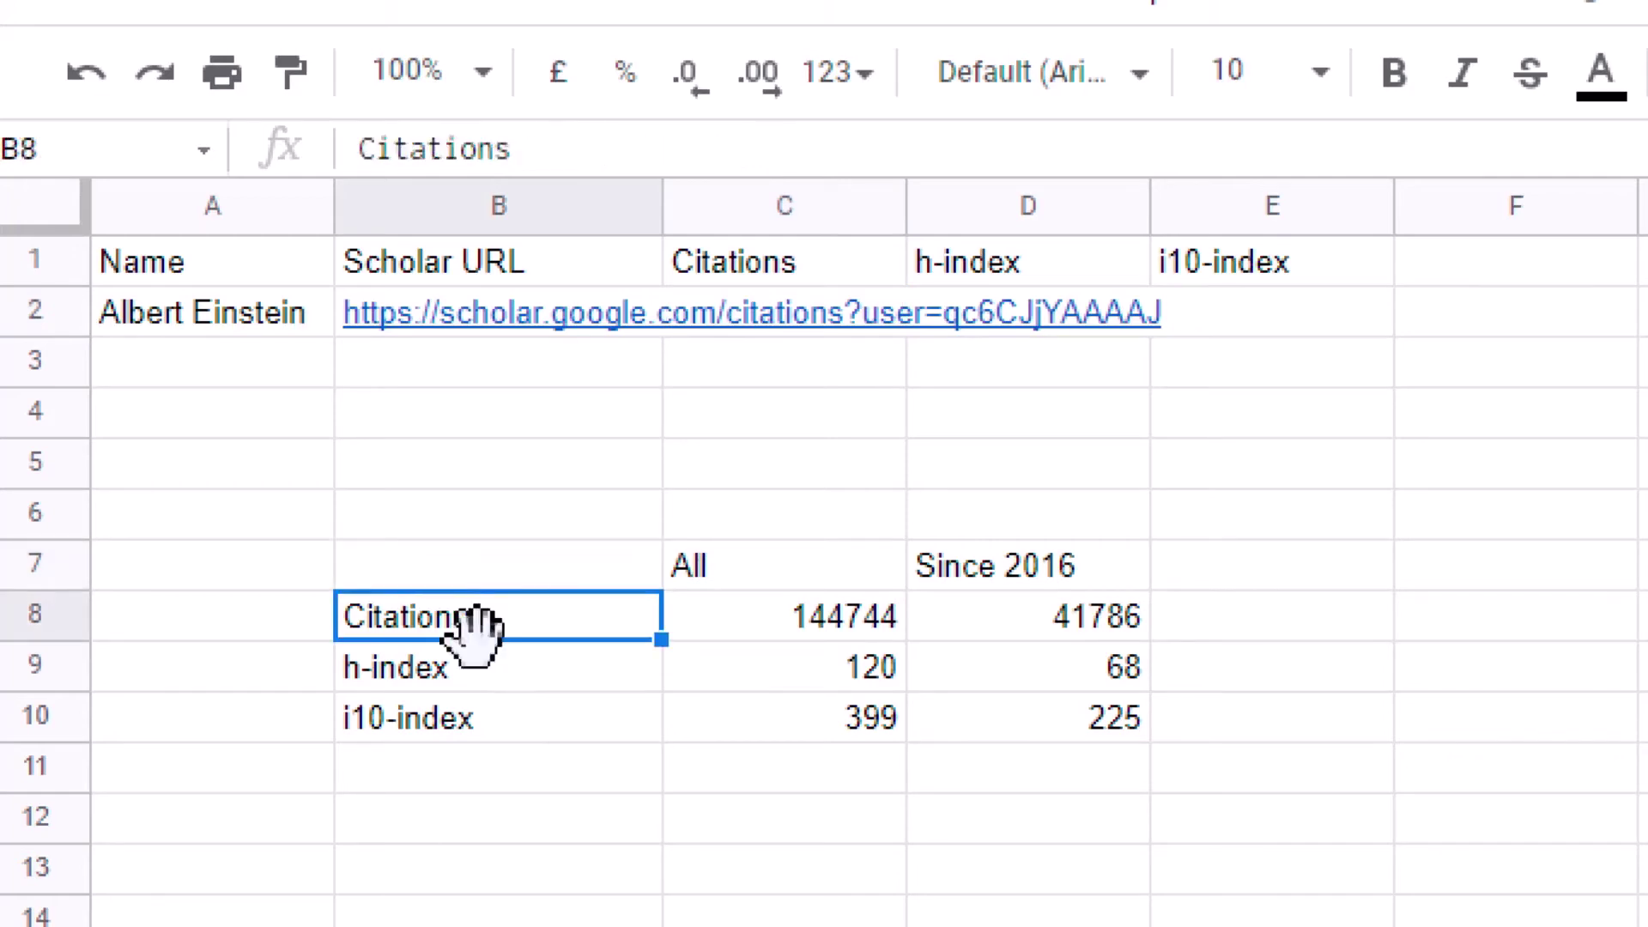
click(483, 674)
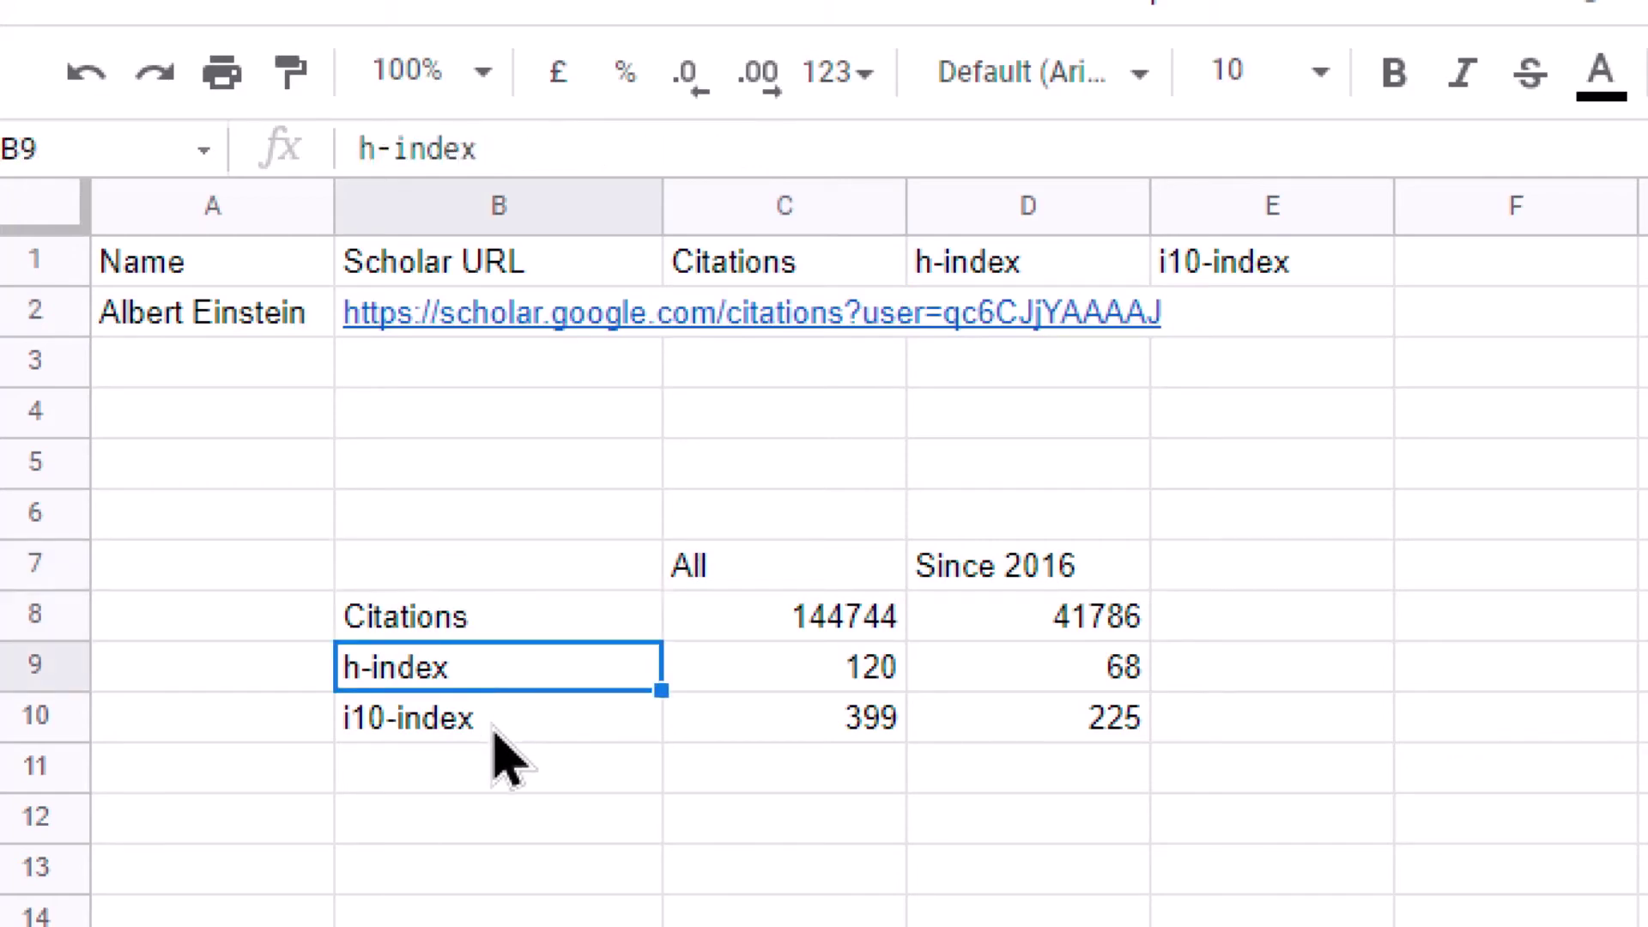
click(496, 730)
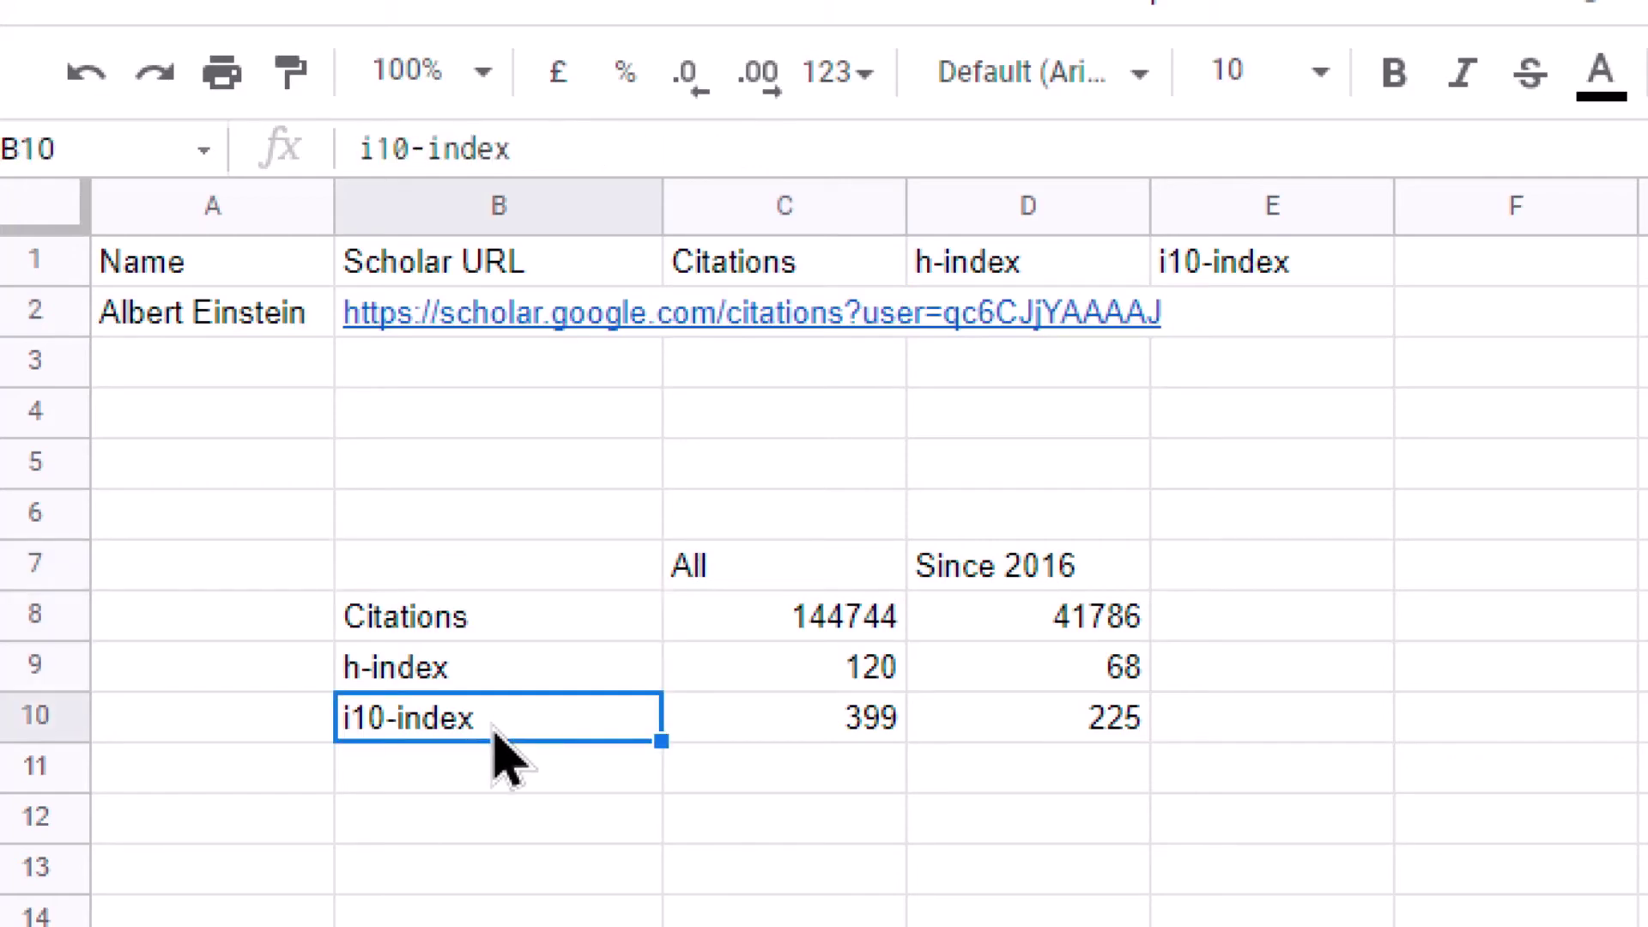
click(511, 575)
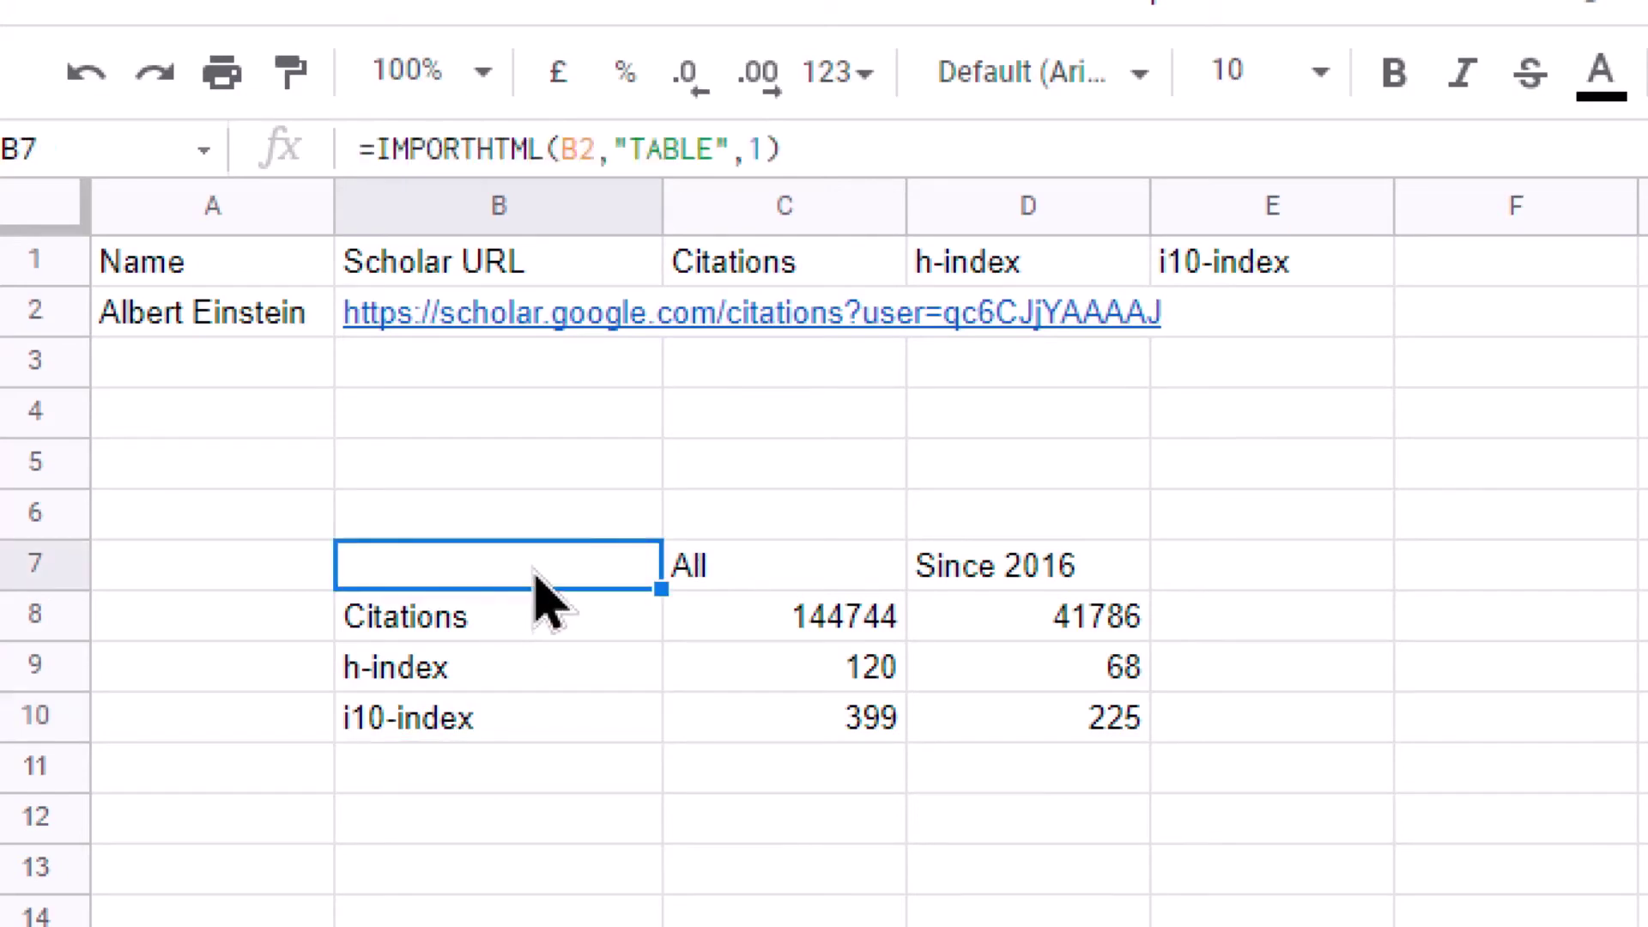
click(717, 571)
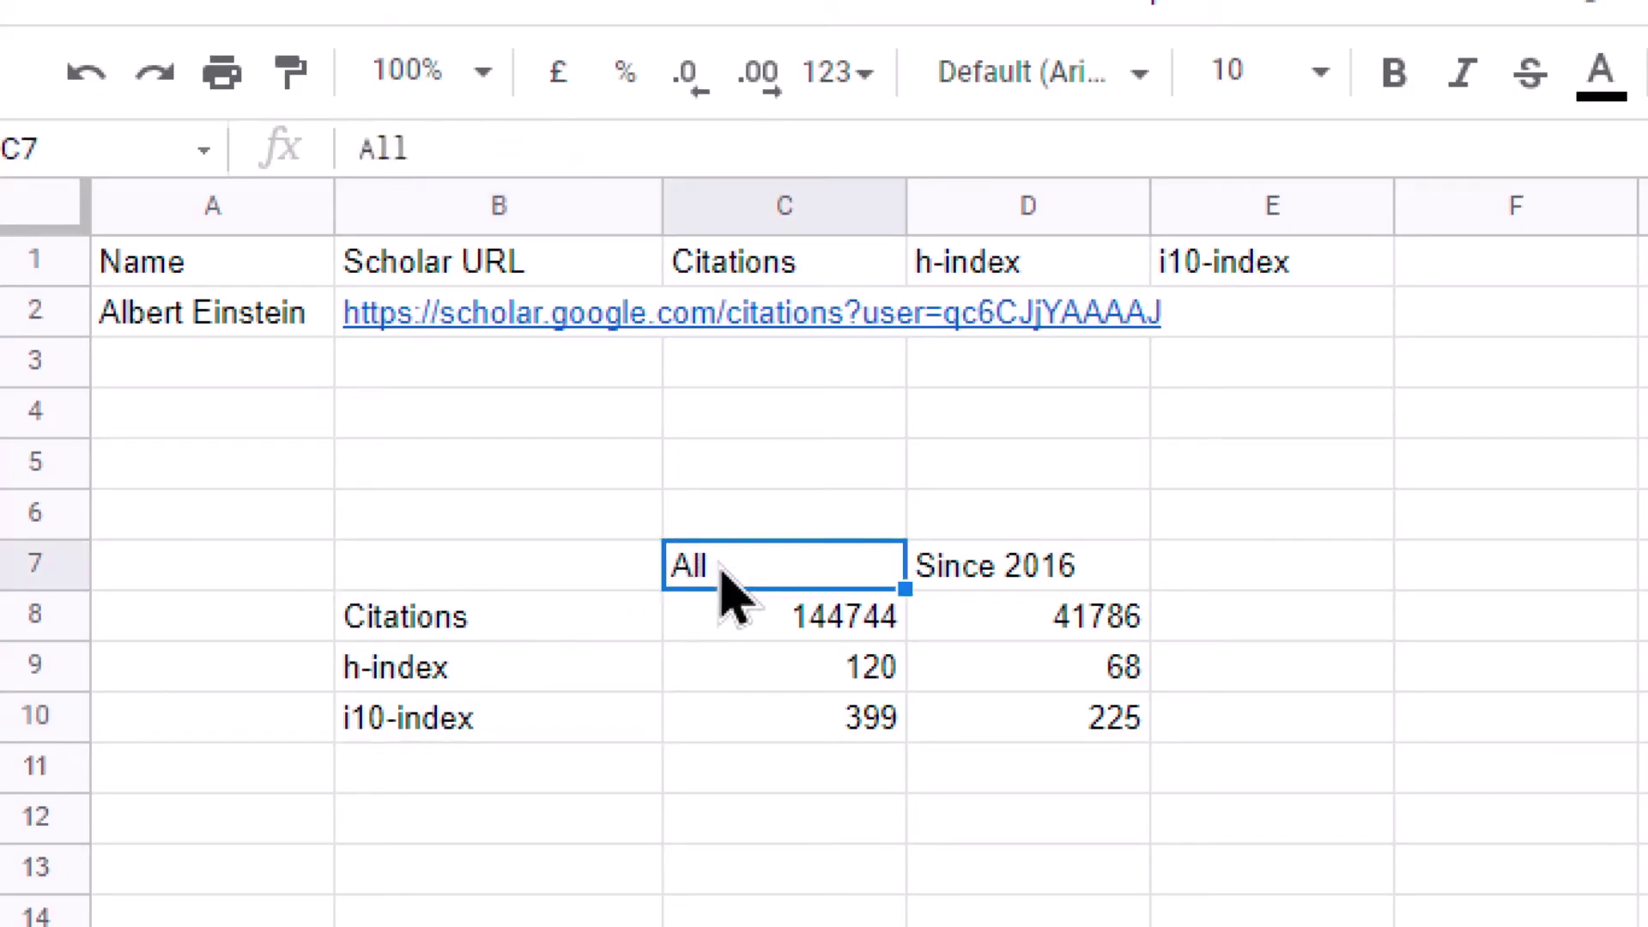
click(1012, 583)
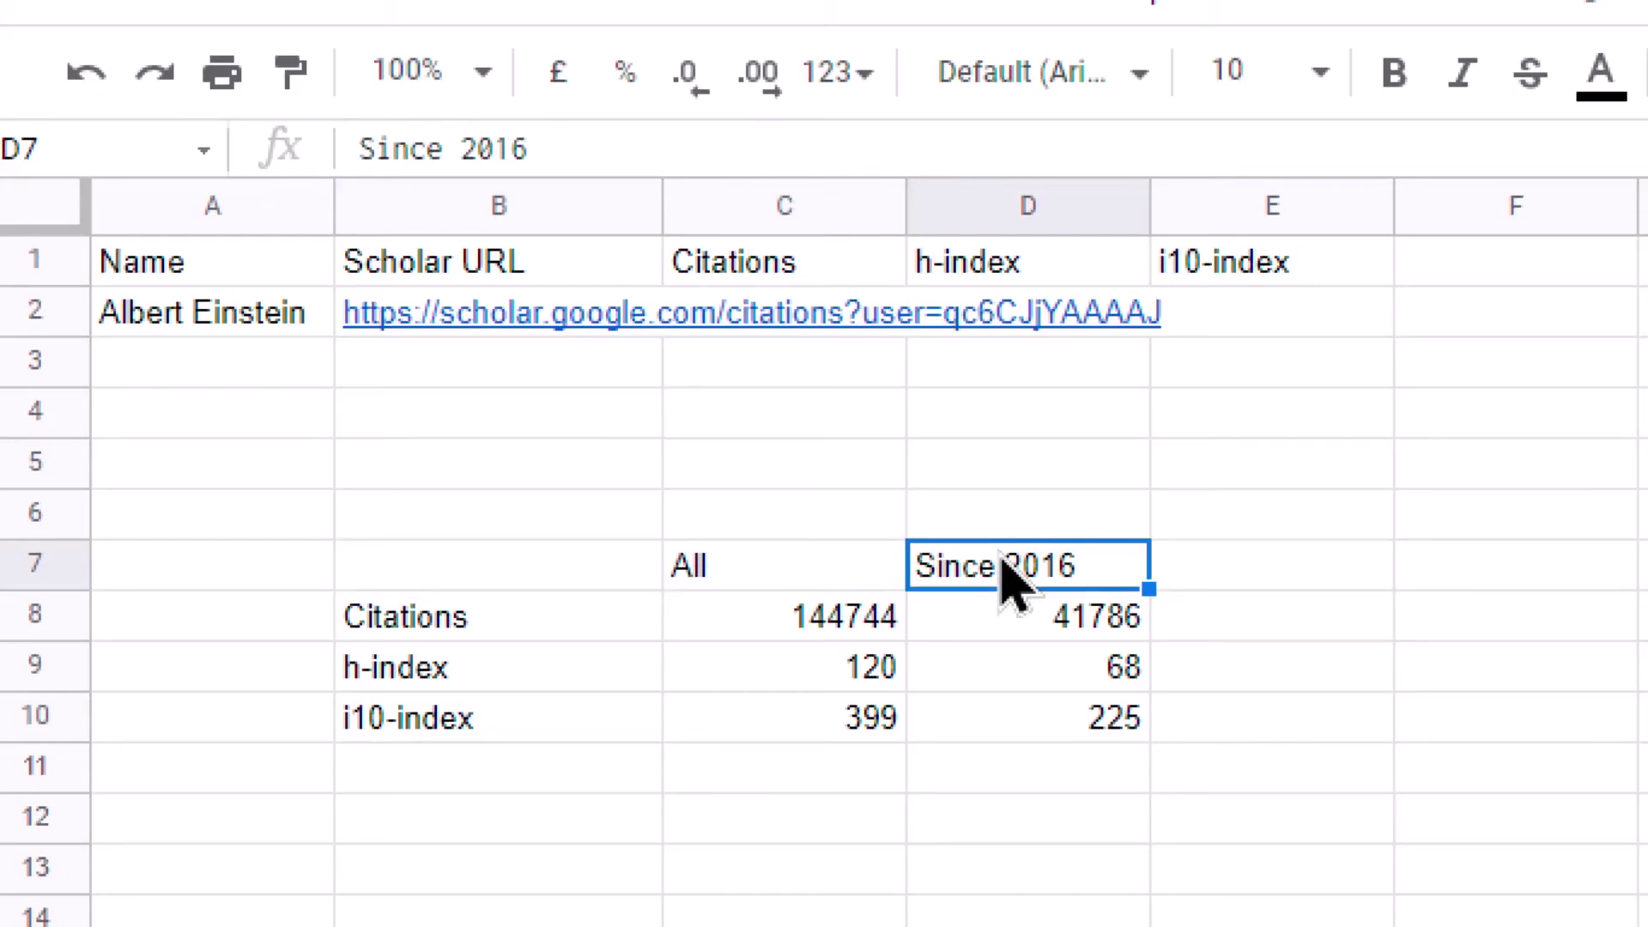
click(837, 635)
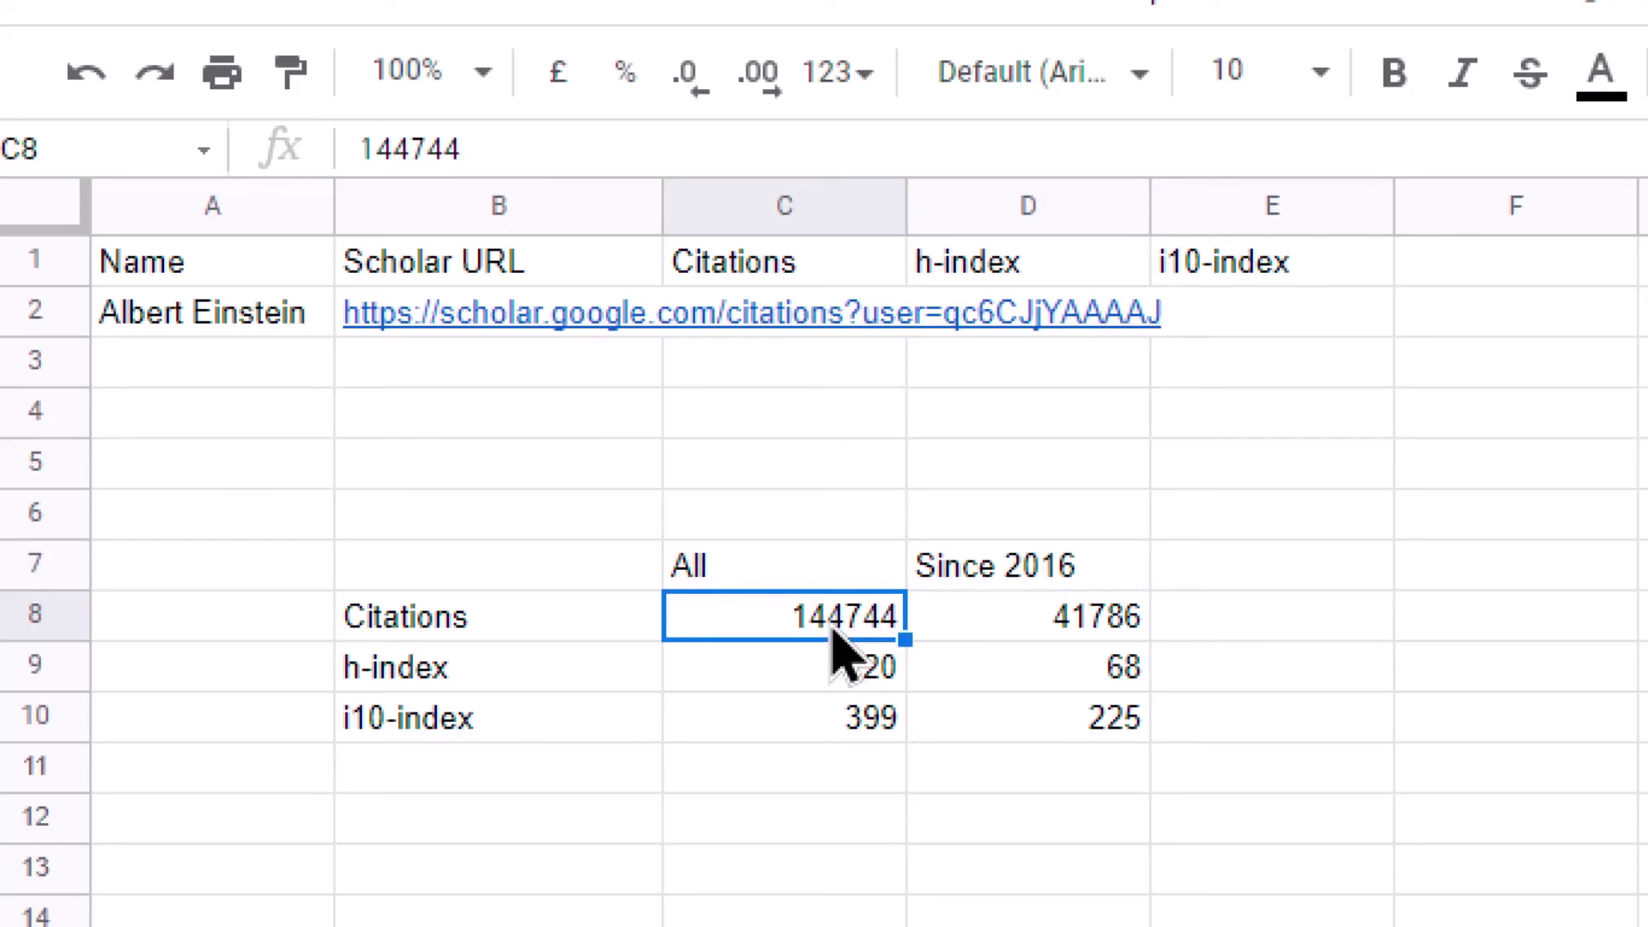
click(748, 674)
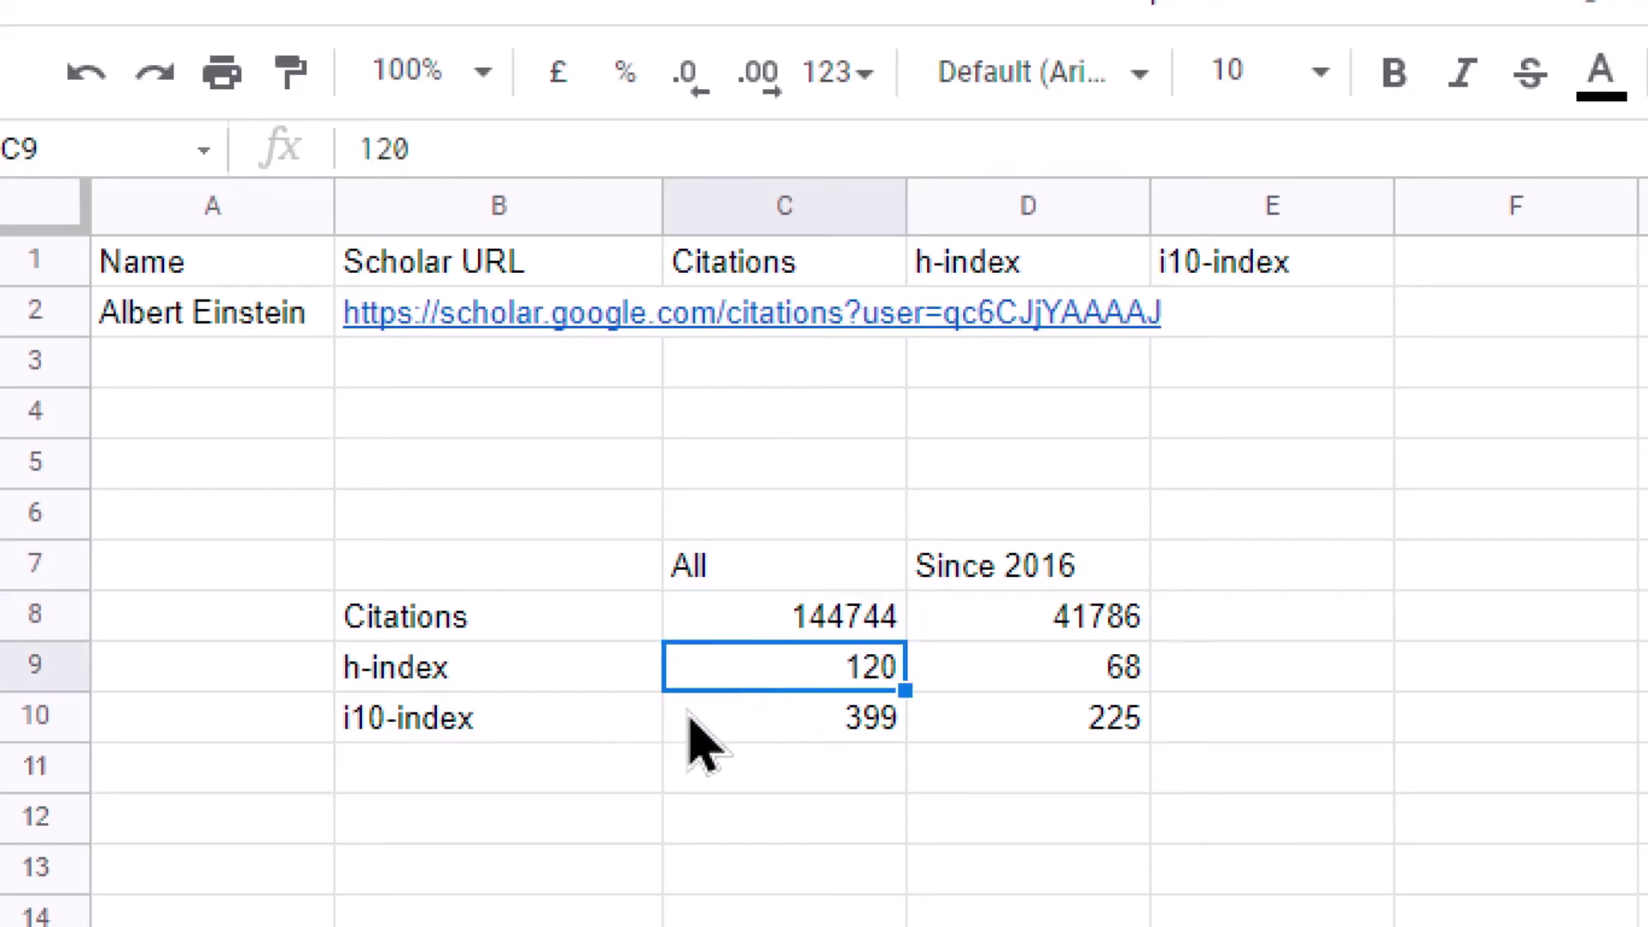
click(753, 736)
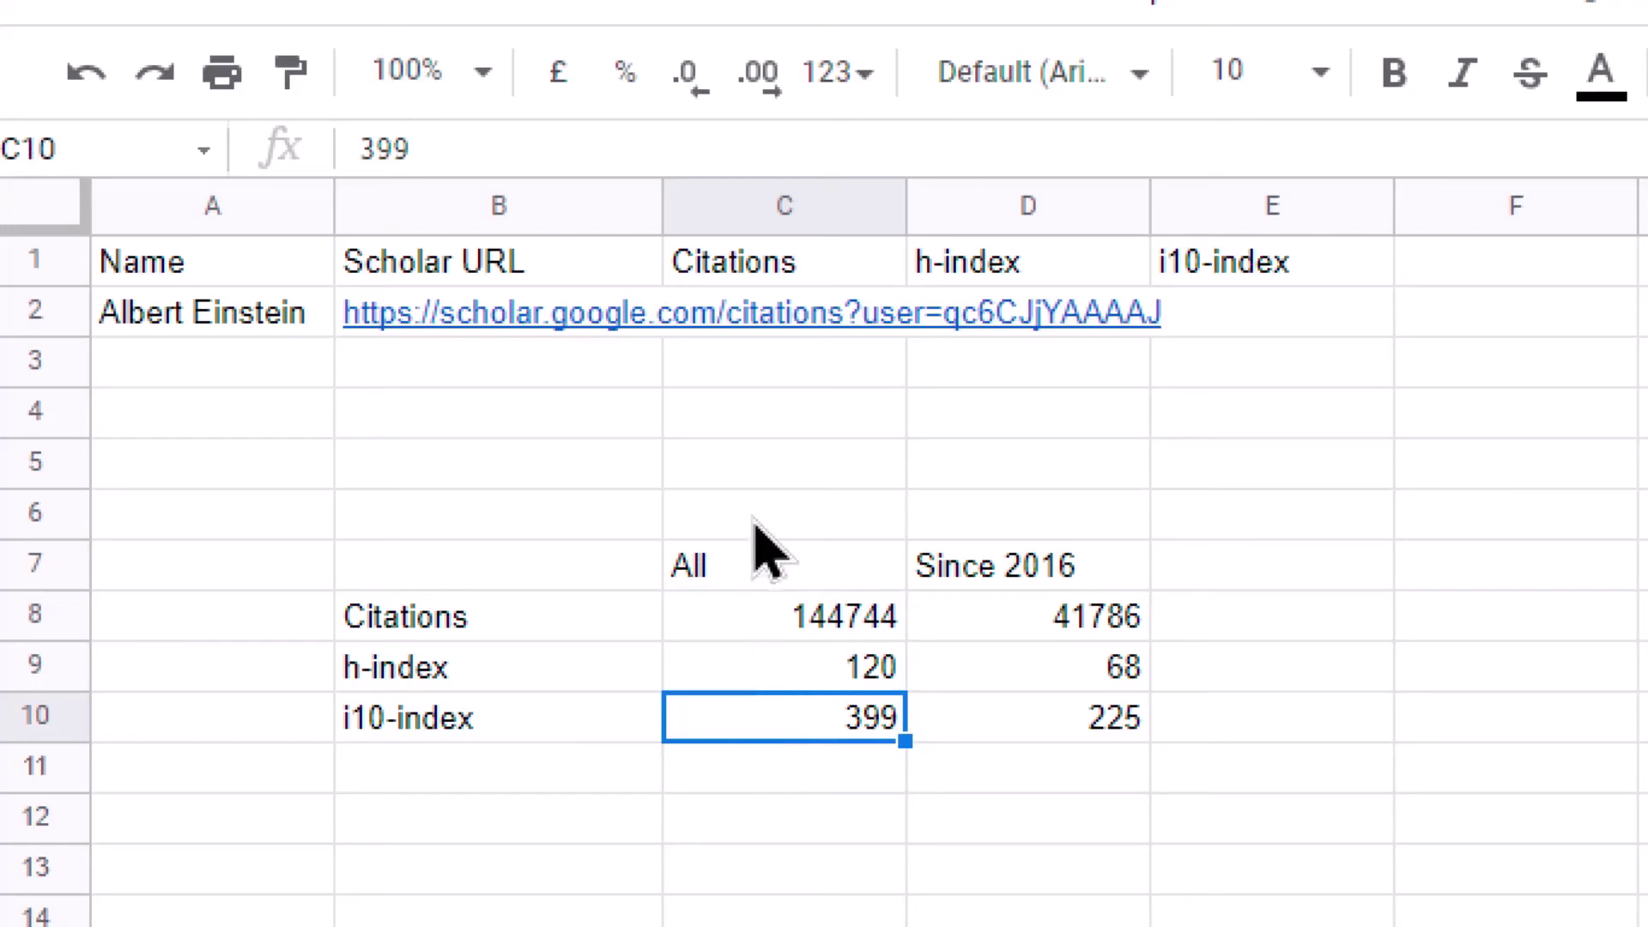
- Enter the formula =INDEX(IMPORTHTML(B2,"TABLE",1),2,2) in cell C2, under Citations, and reselect the cell
click(745, 326)
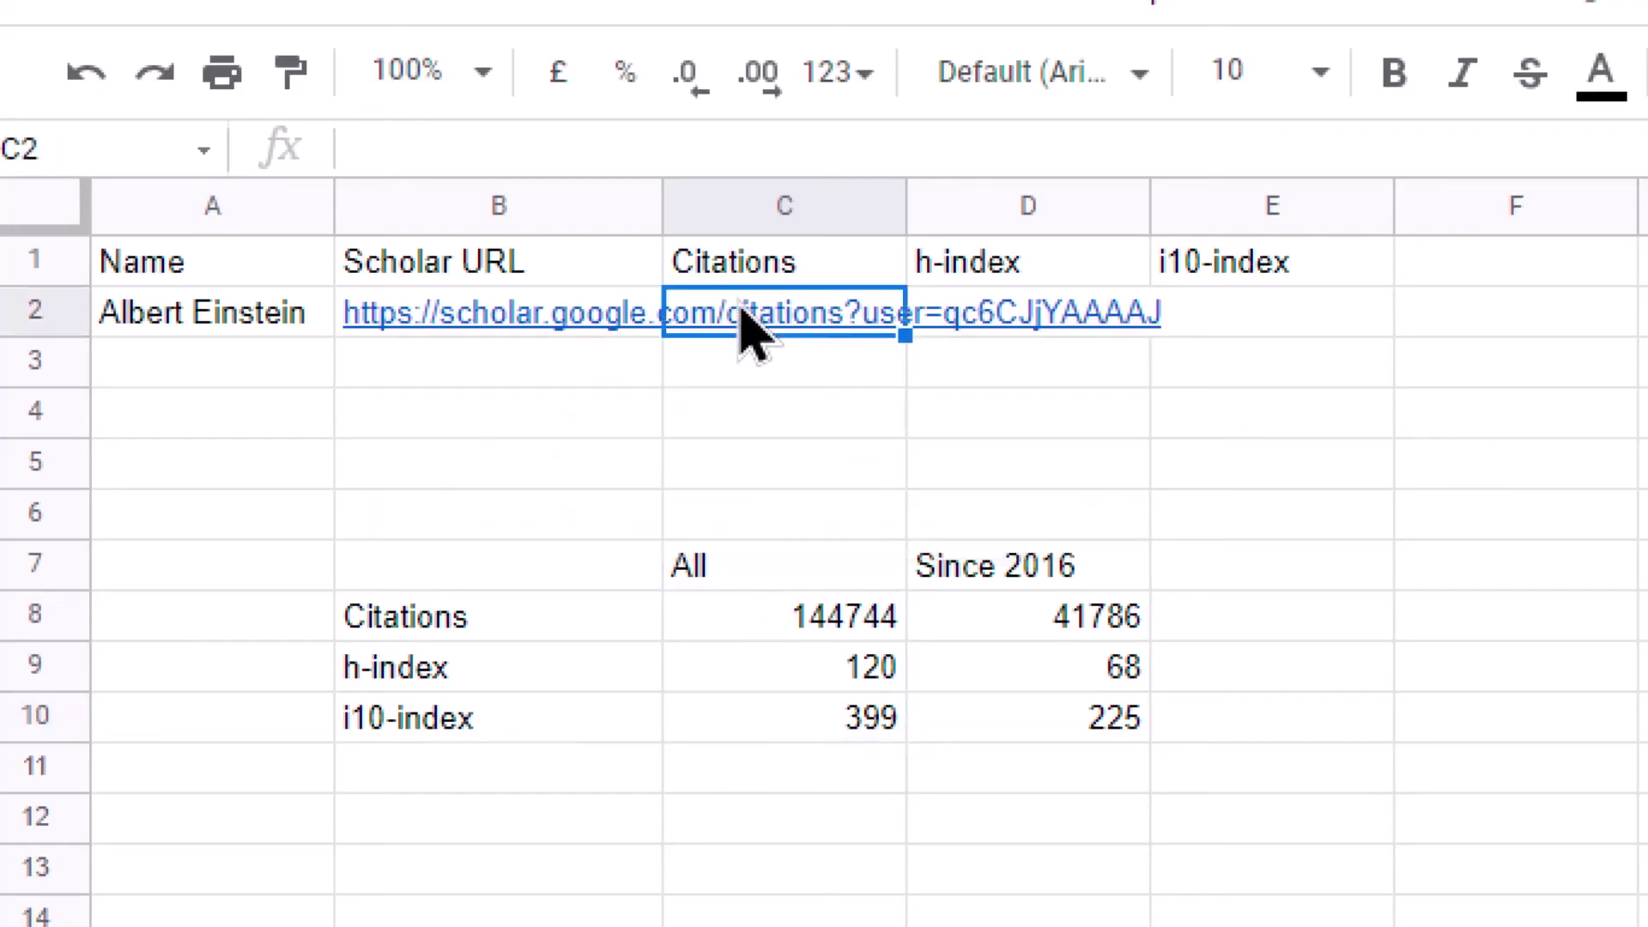
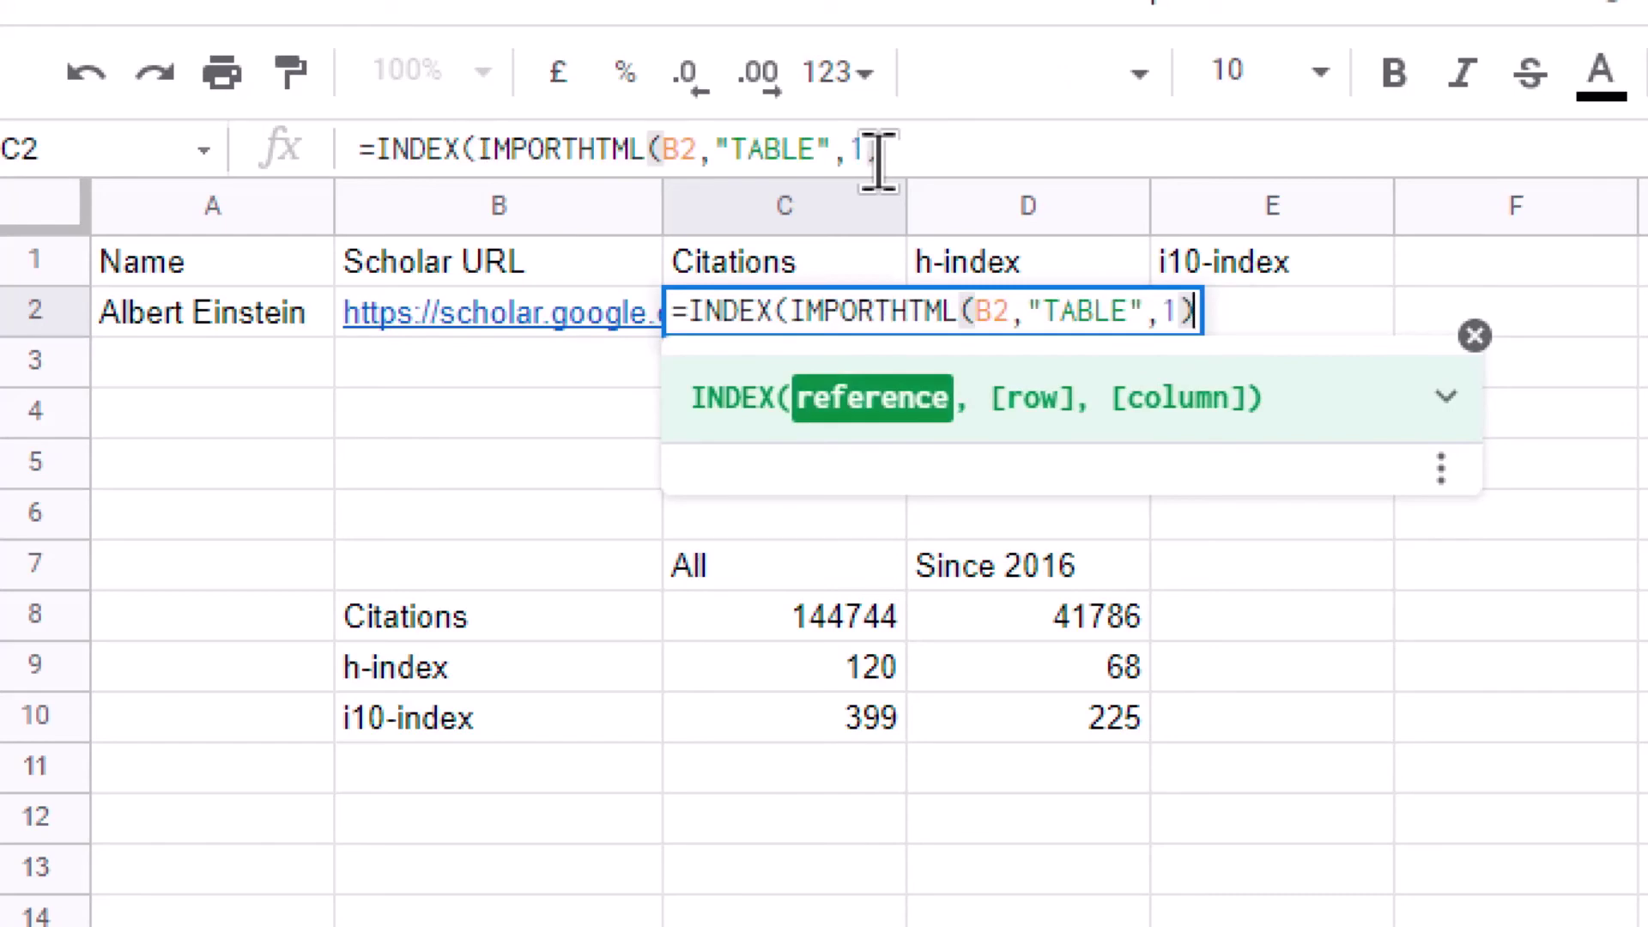
text(,)
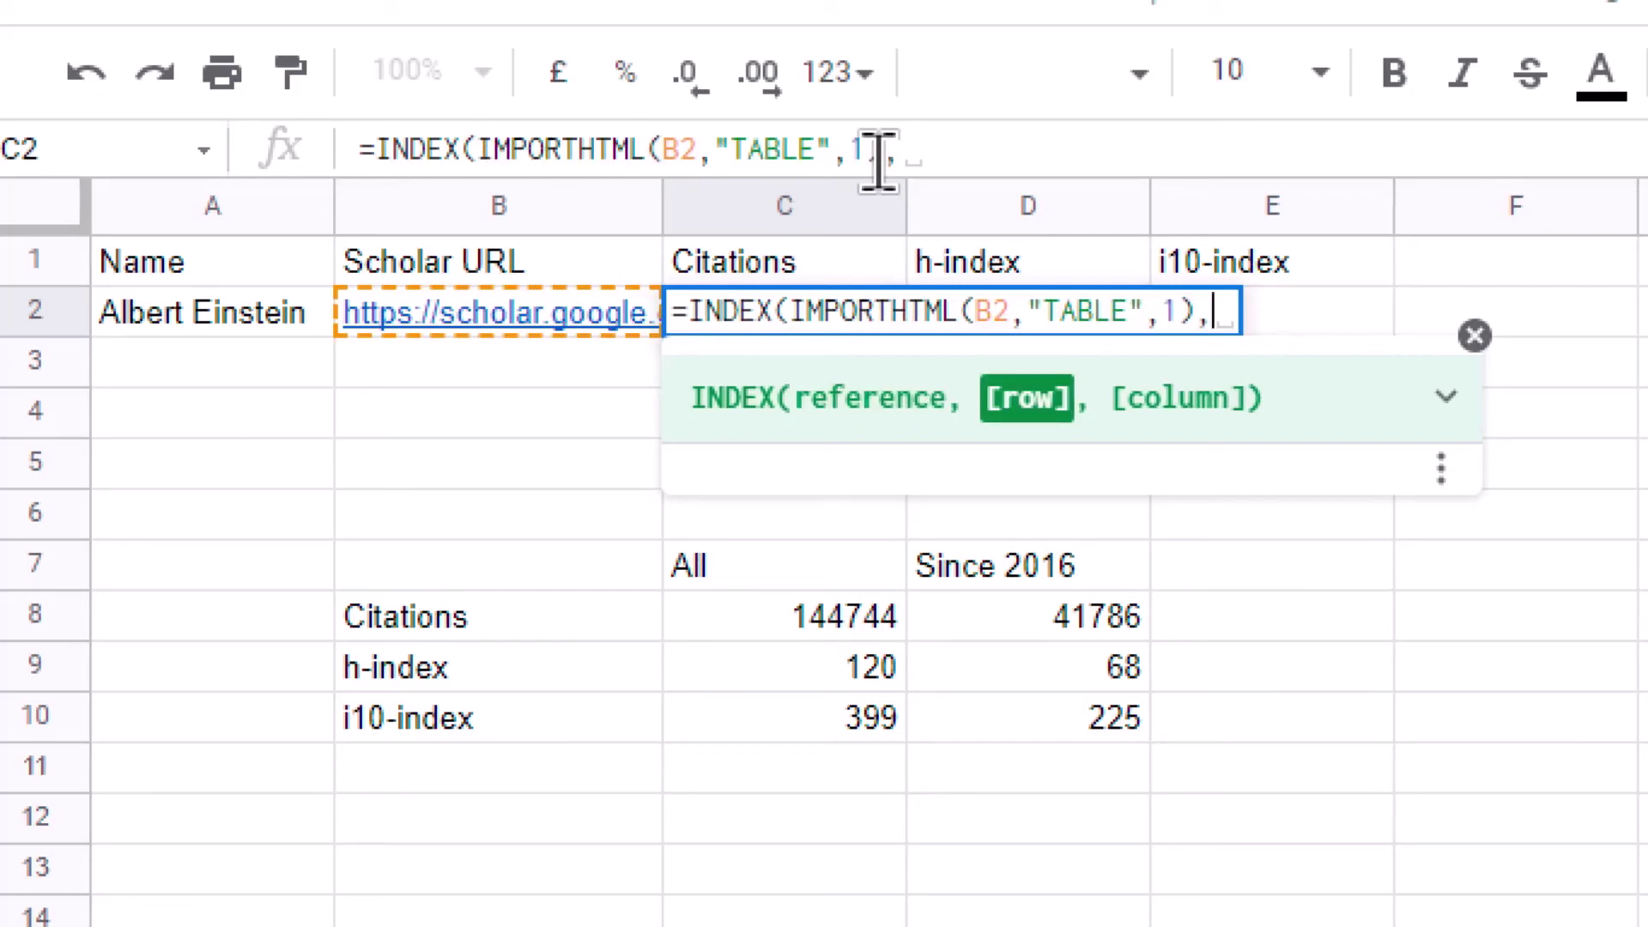
text(2,2)
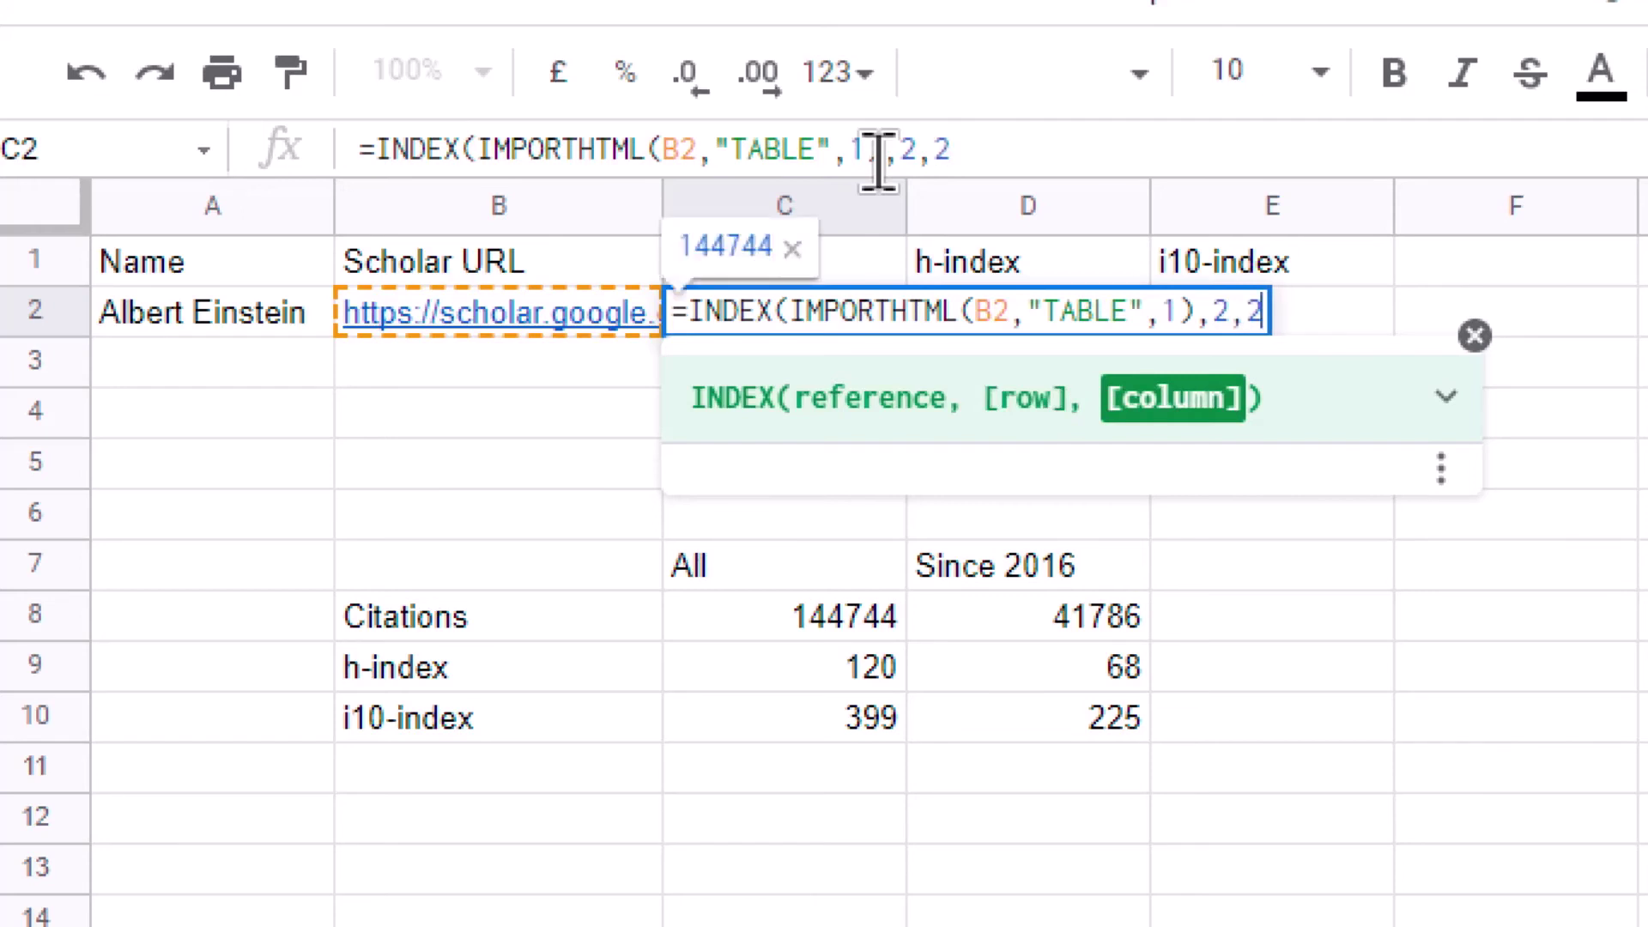
text())
key(Return)
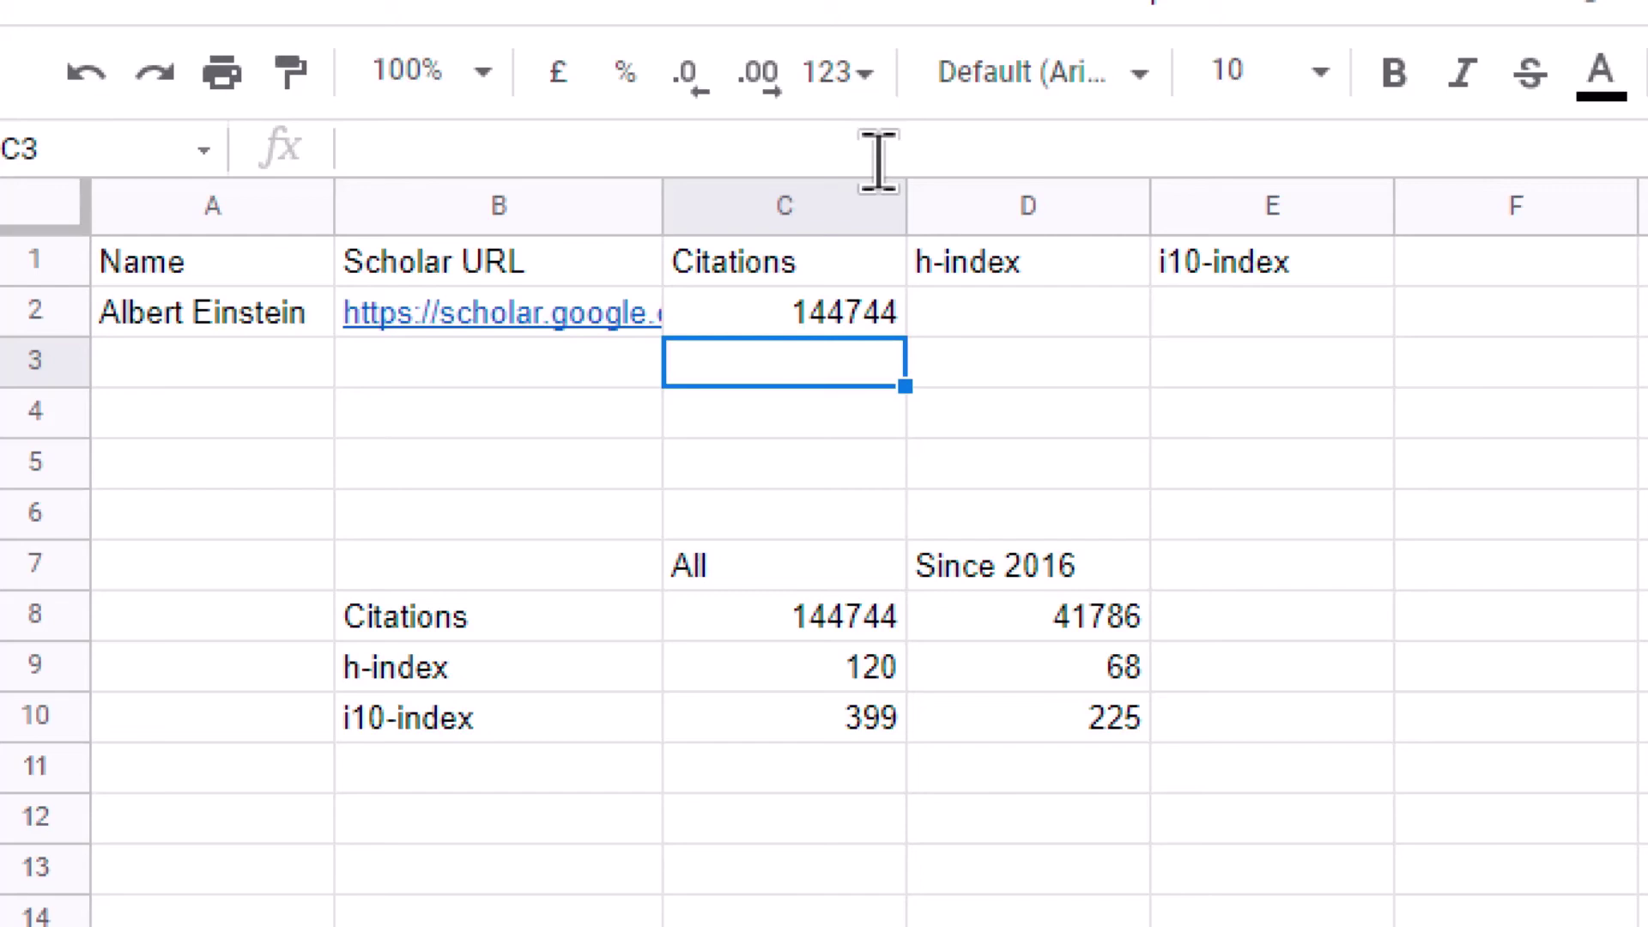
key(Up)
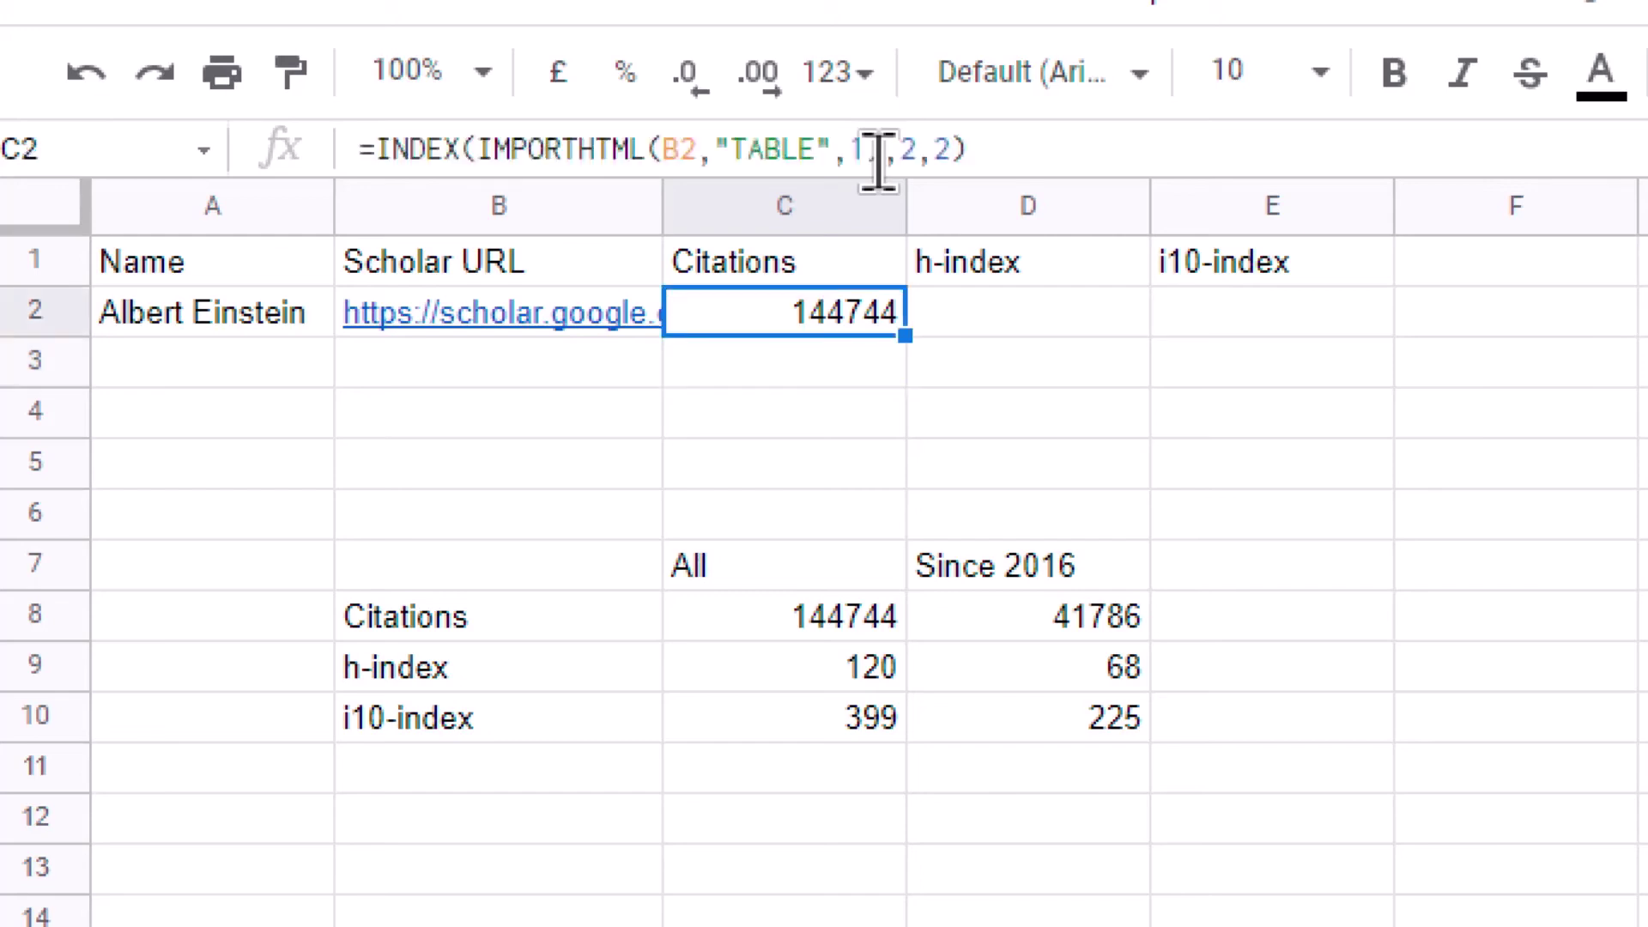
- Copy the exact formula text from C2 into cell D2, under h-index, keeping the B2 reference
click(1129, 147)
key(ctrl+a)
key(ctrl+c)
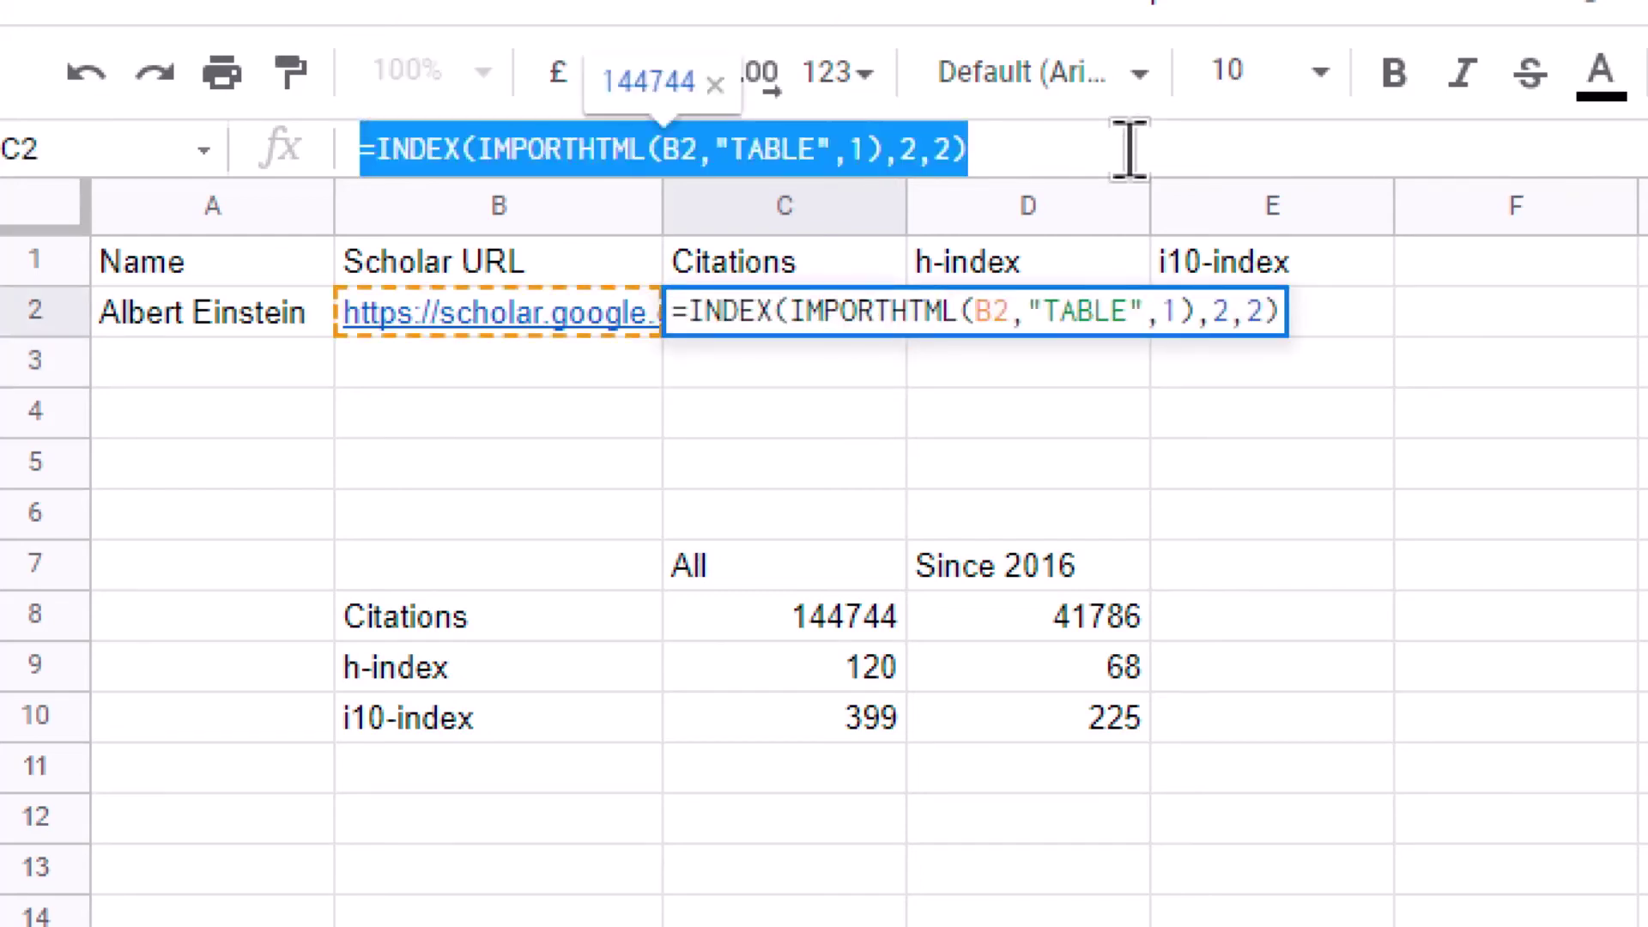
key(Escape)
key(Right)
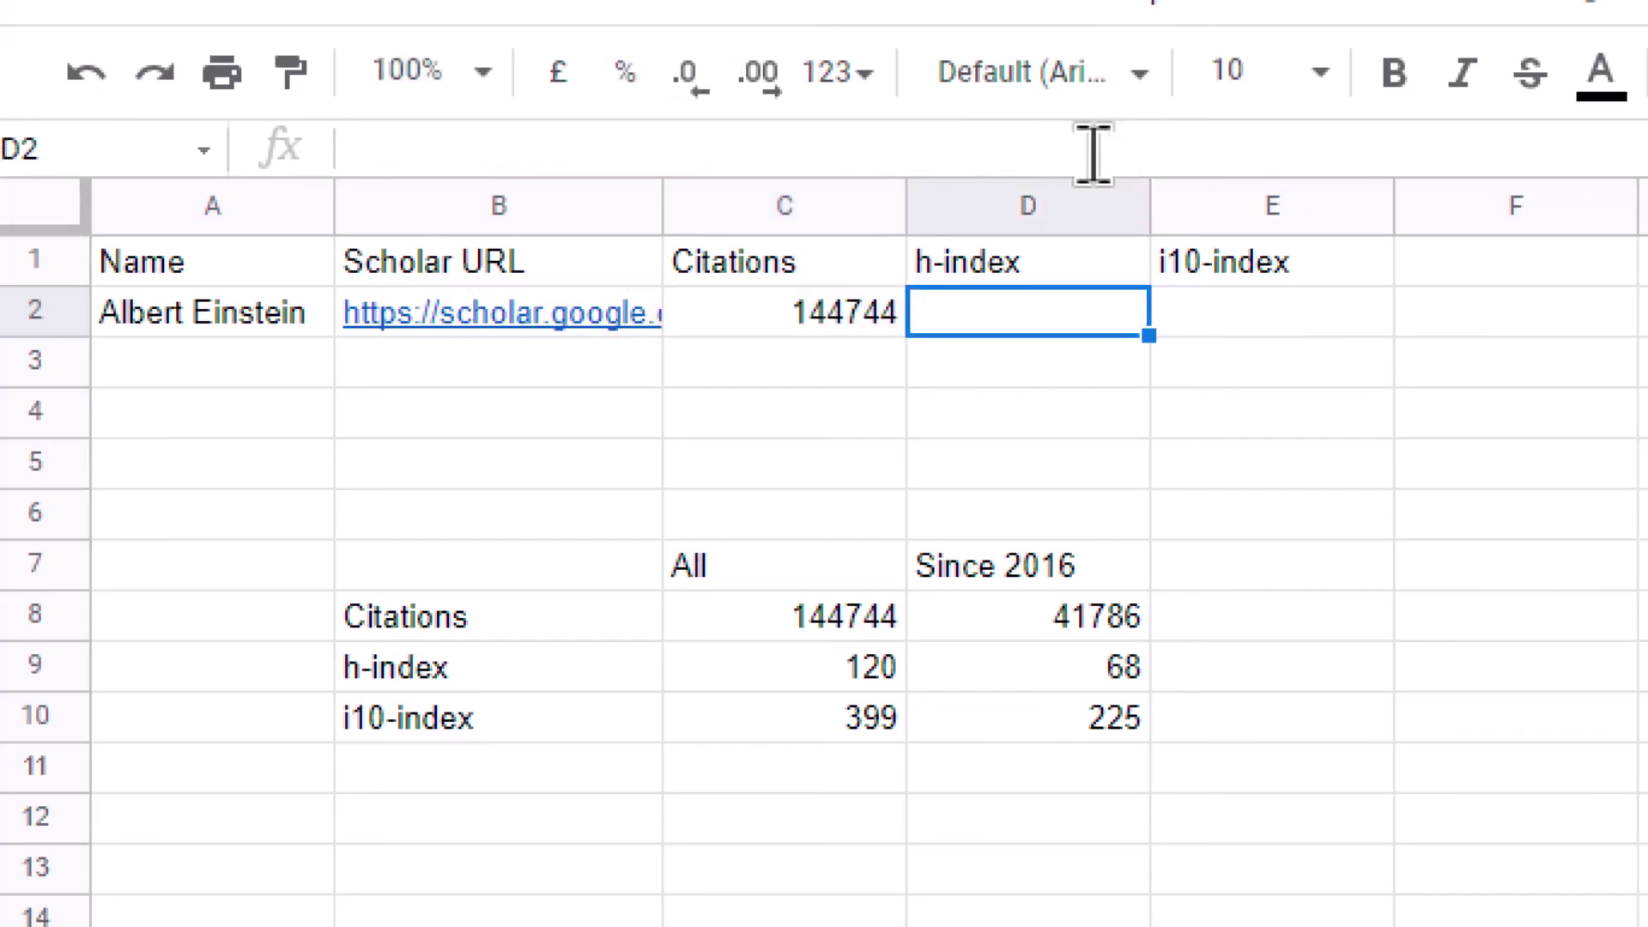
click(1038, 163)
key(ctrl+v)
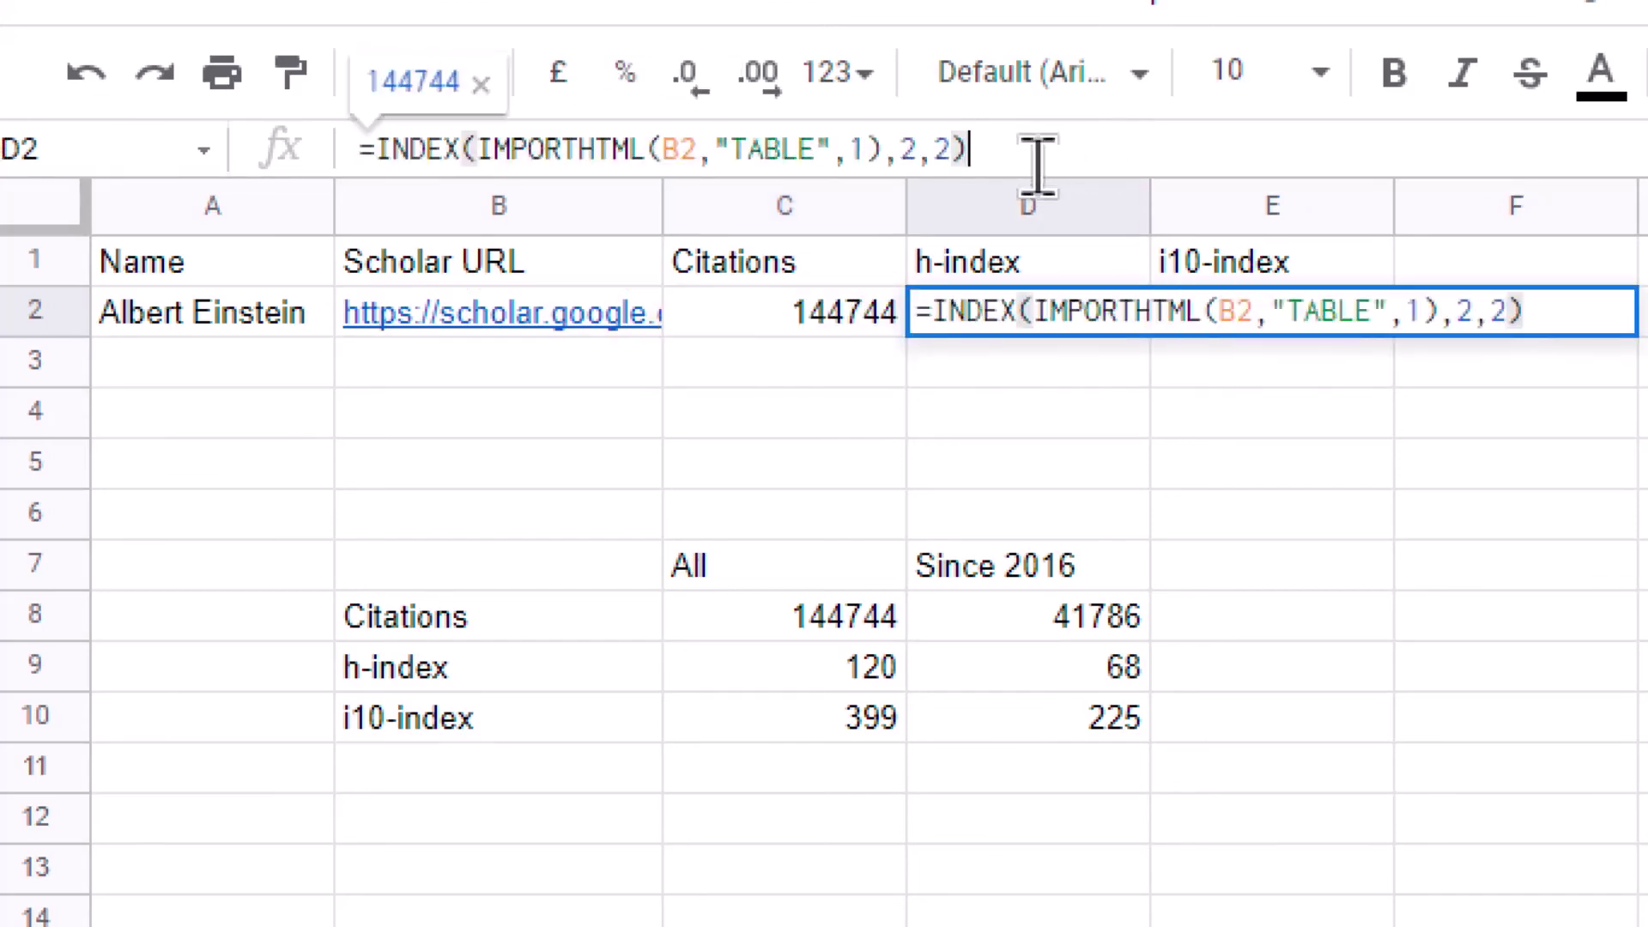
- Set the INDEX row argument in D2 to 3 so the formula reads =INDEX(IMPORTHTML(B2,"TABLE",1),3,2), and reselect the cell
key(Left)
key(Left)
key(Left)
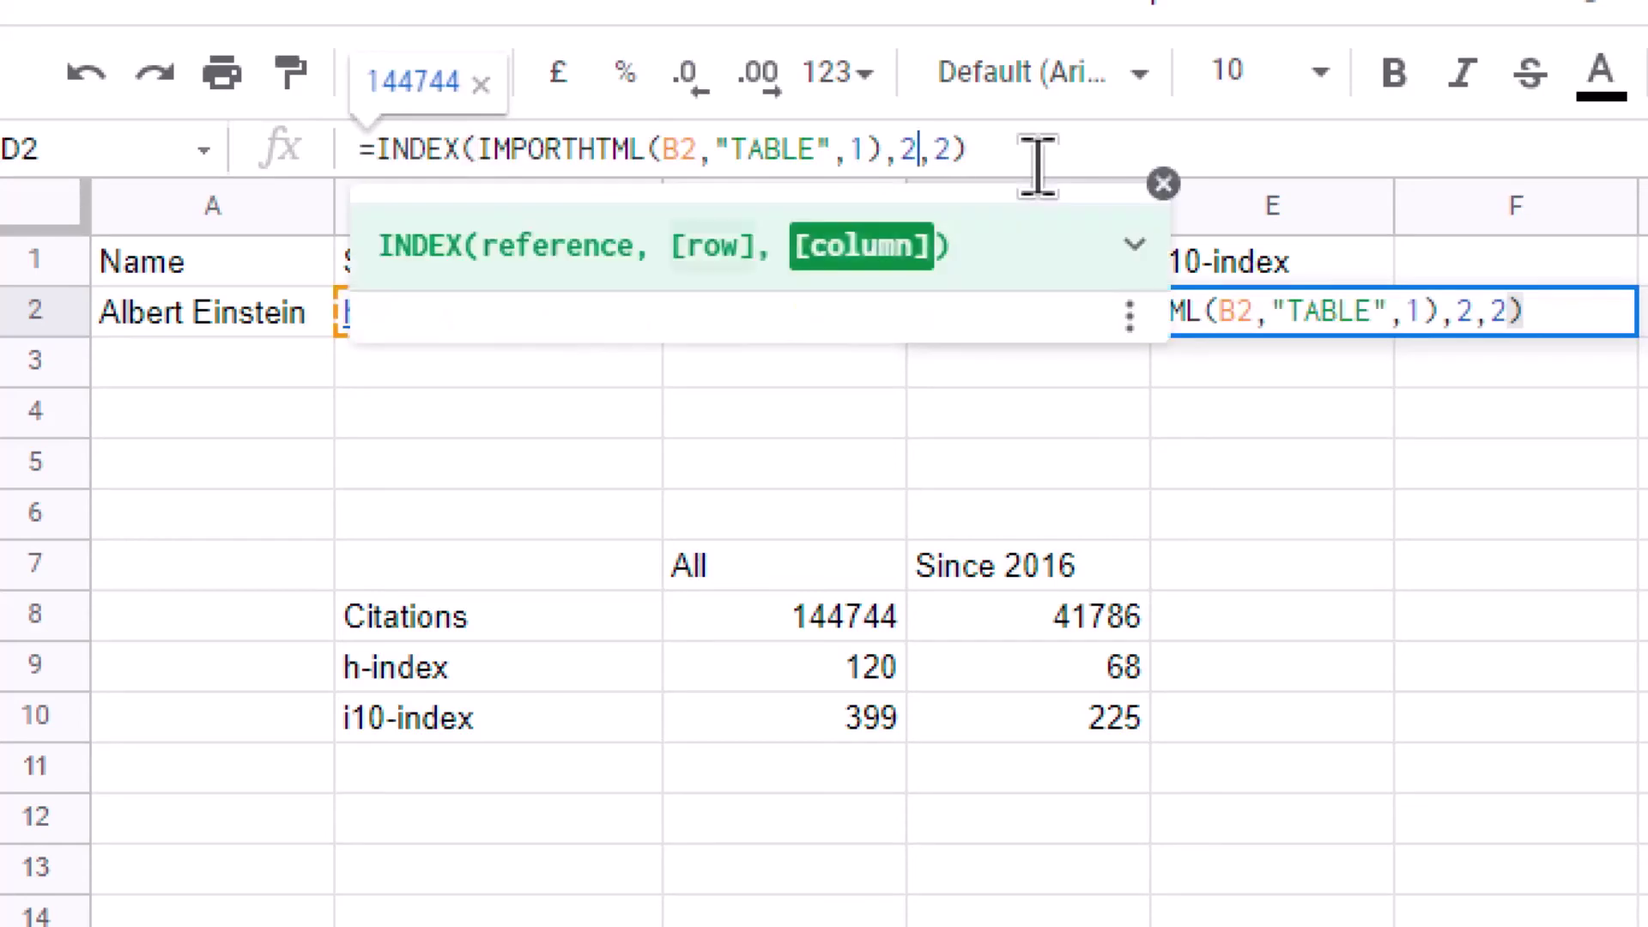
key(shift+Left)
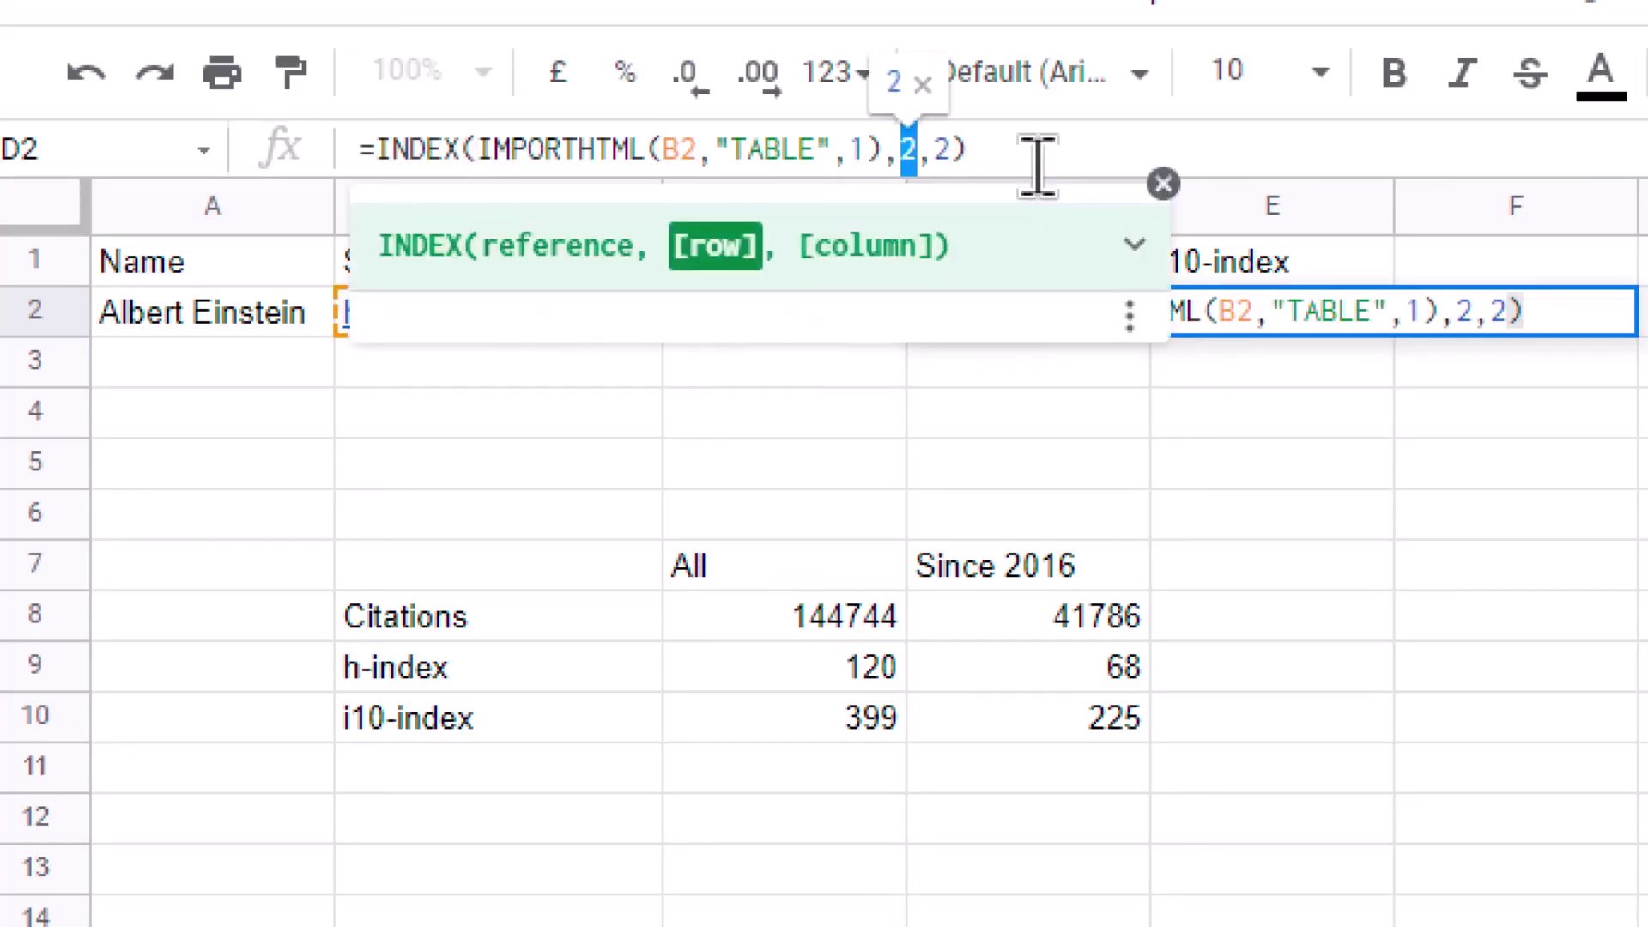
text(3)
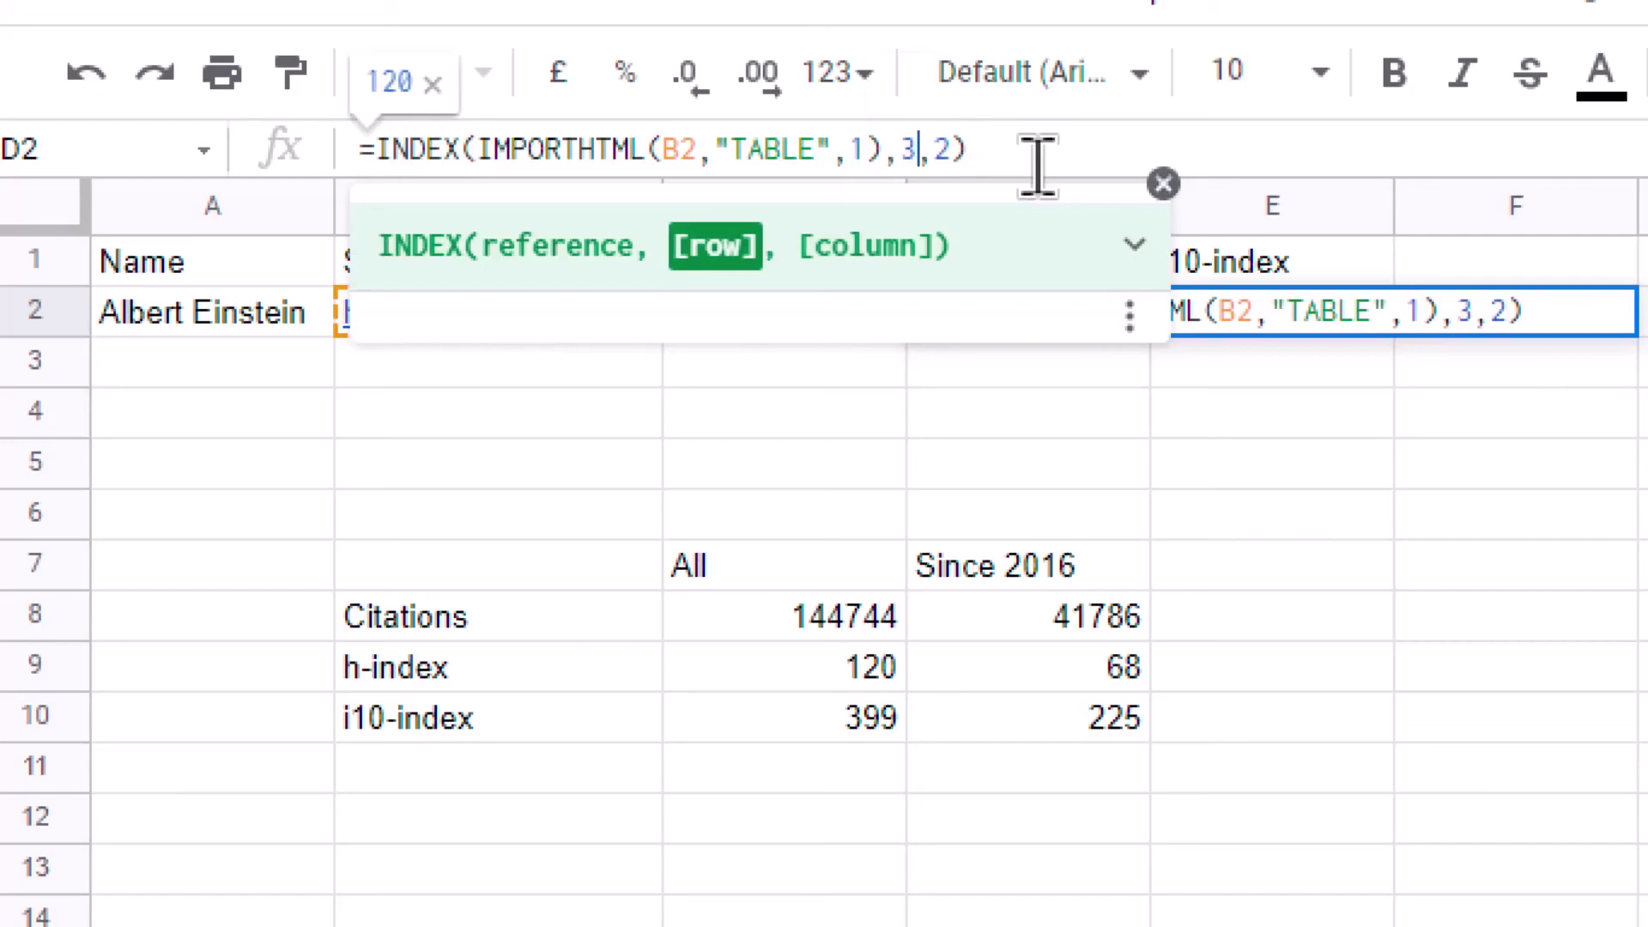
key(Return)
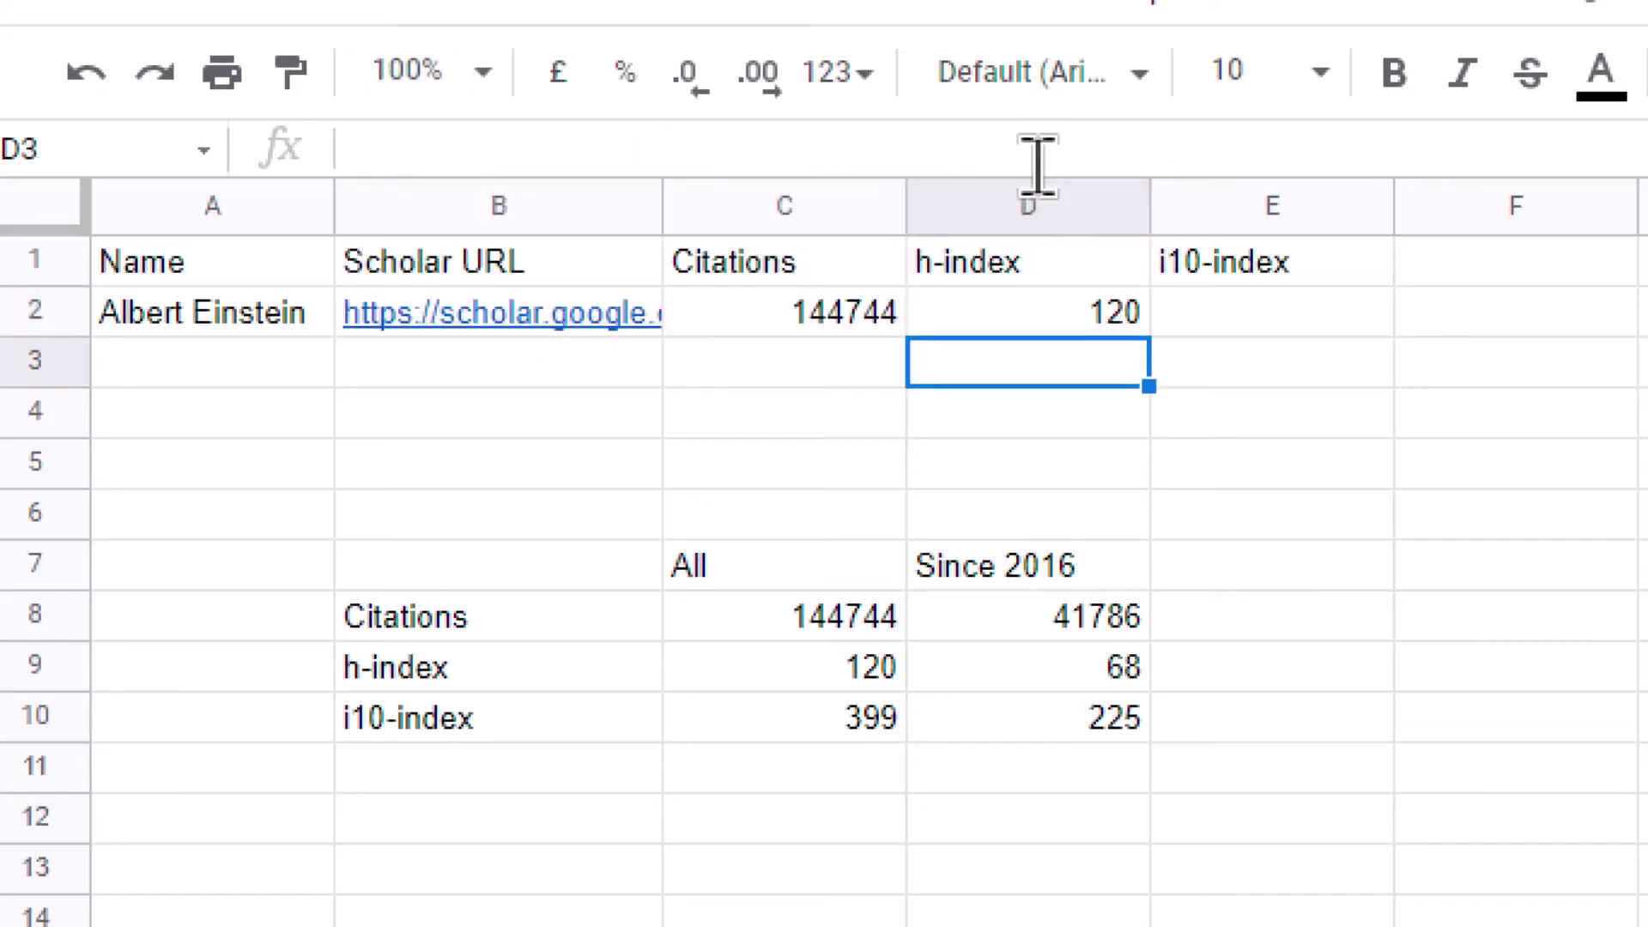
key(Up)
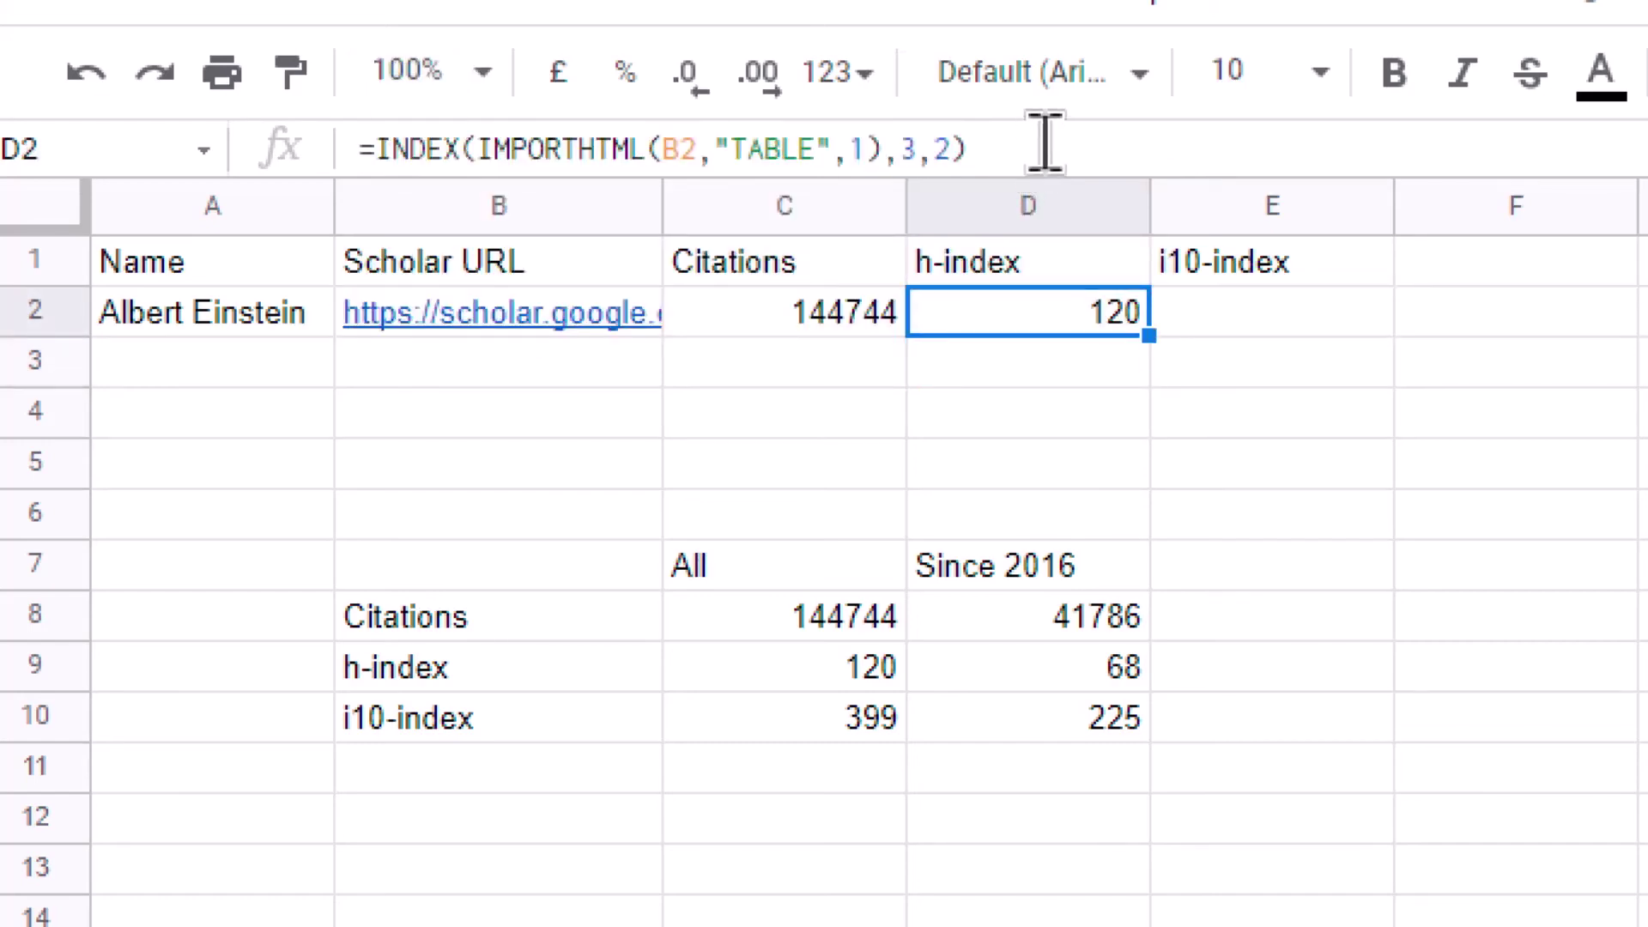
- Copy the exact formula text from D2 into cell E2, under i10-index, keeping the B2 reference
click(1045, 141)
key(ctrl+a)
key(ctrl+c)
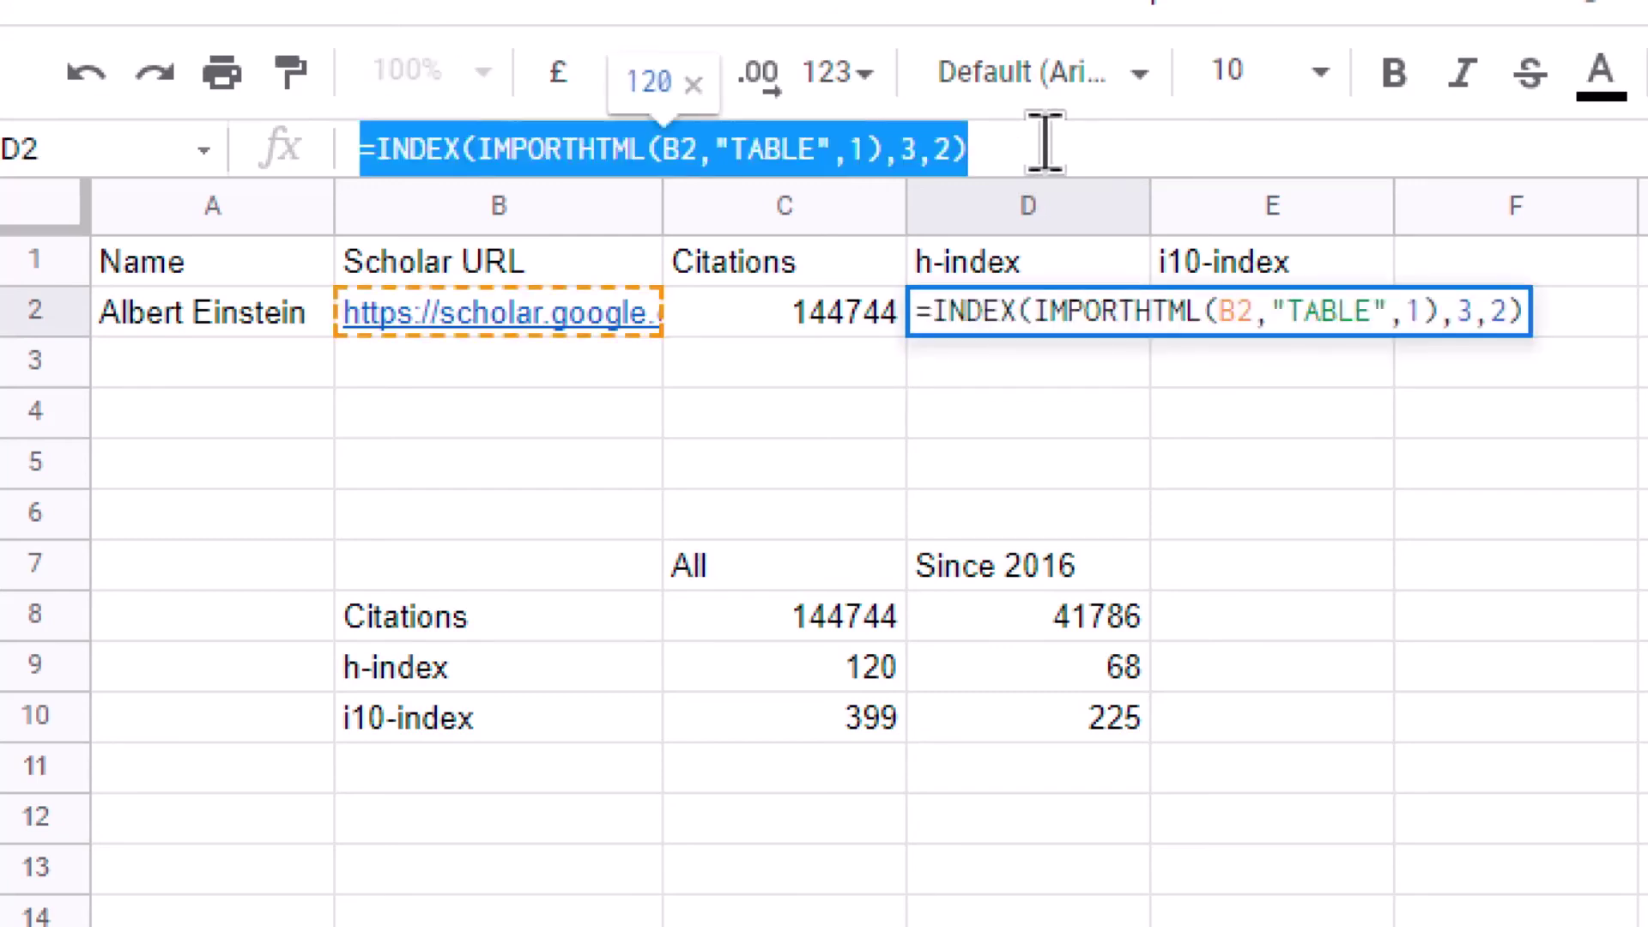
key(Escape)
key(Right)
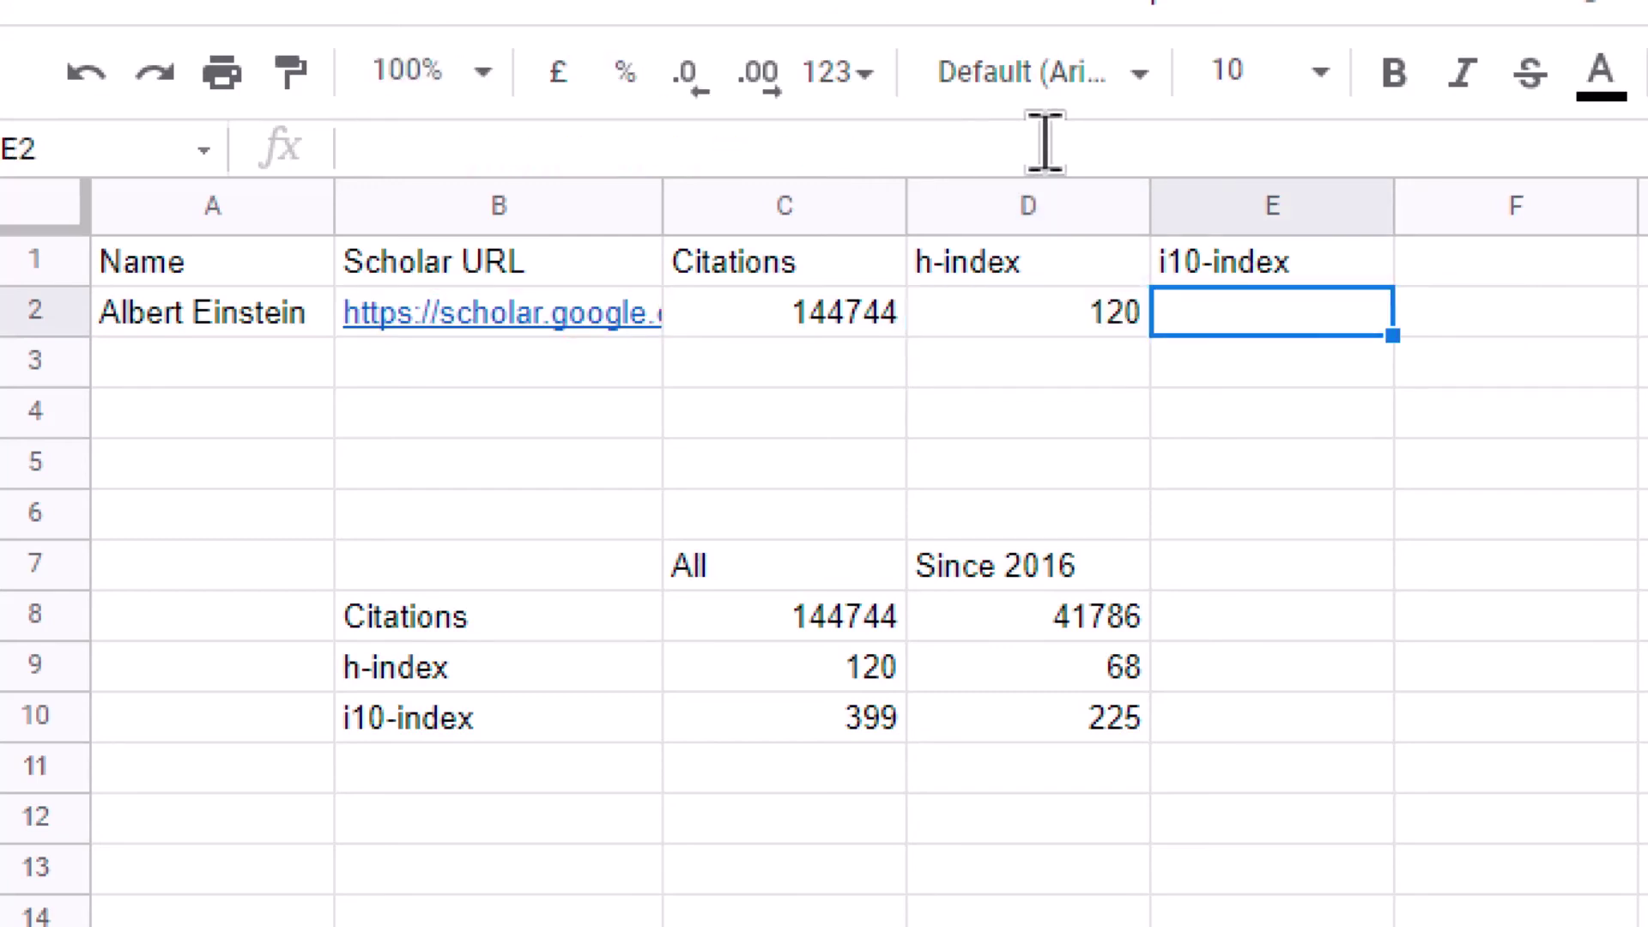
click(1008, 146)
key(ctrl+v)
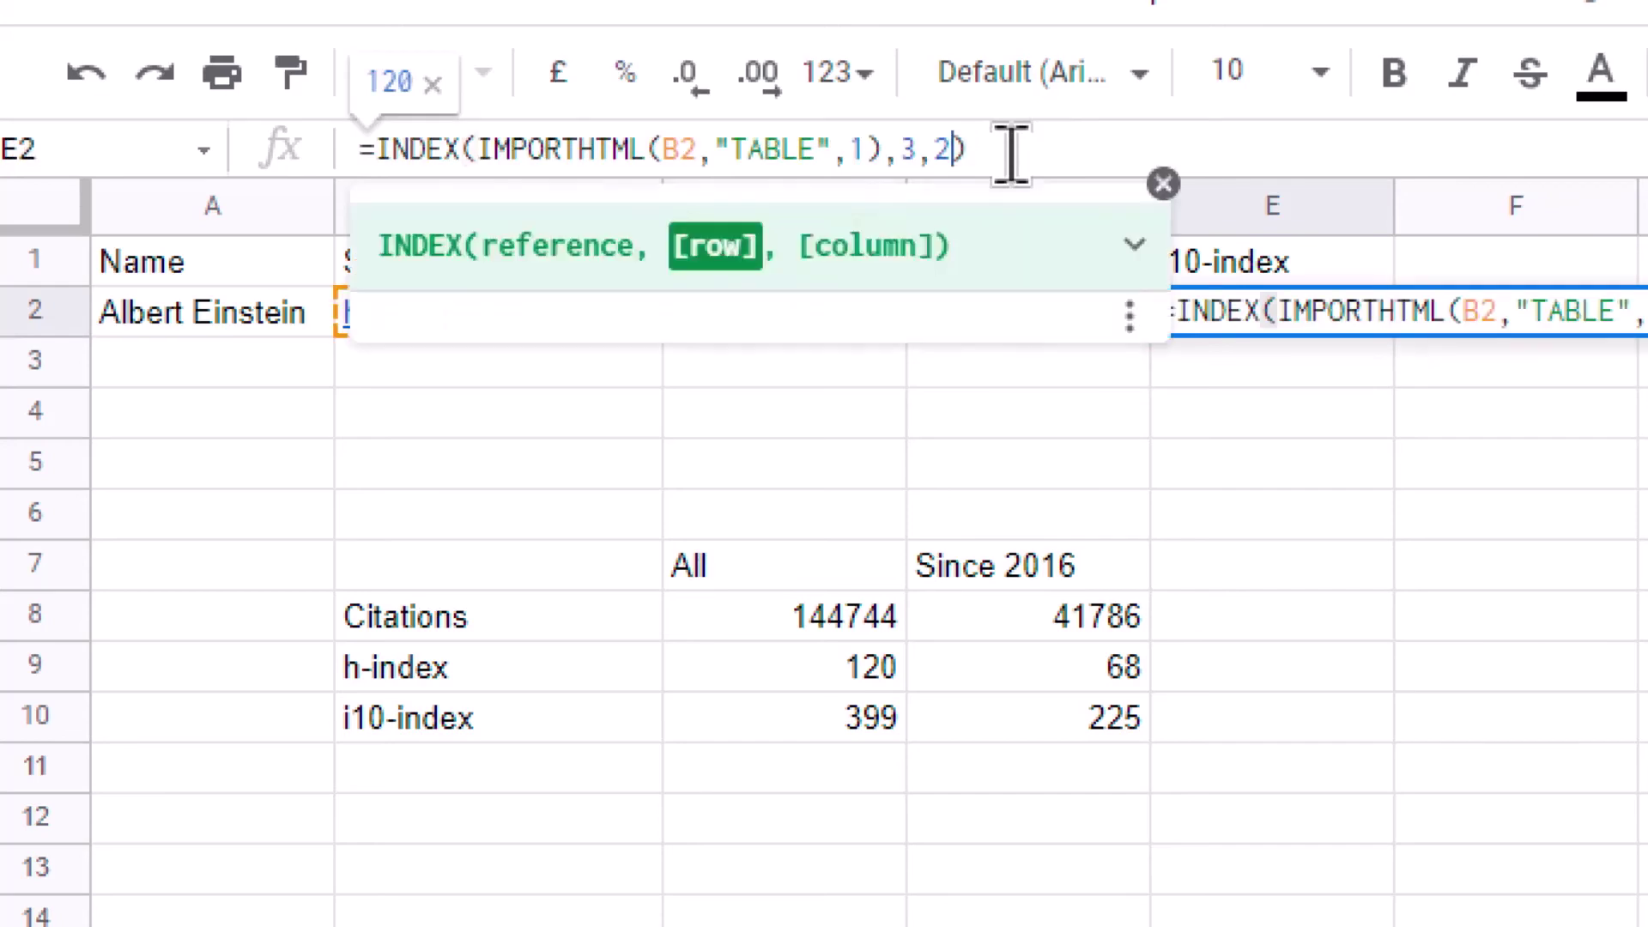
- Set the INDEX row argument in E2 to 4 so the formula reads =INDEX(IMPORTHTML(B2,"TABLE",1),4,2)
key(Left)
key(Left)
key(shift+Left)
text(4)
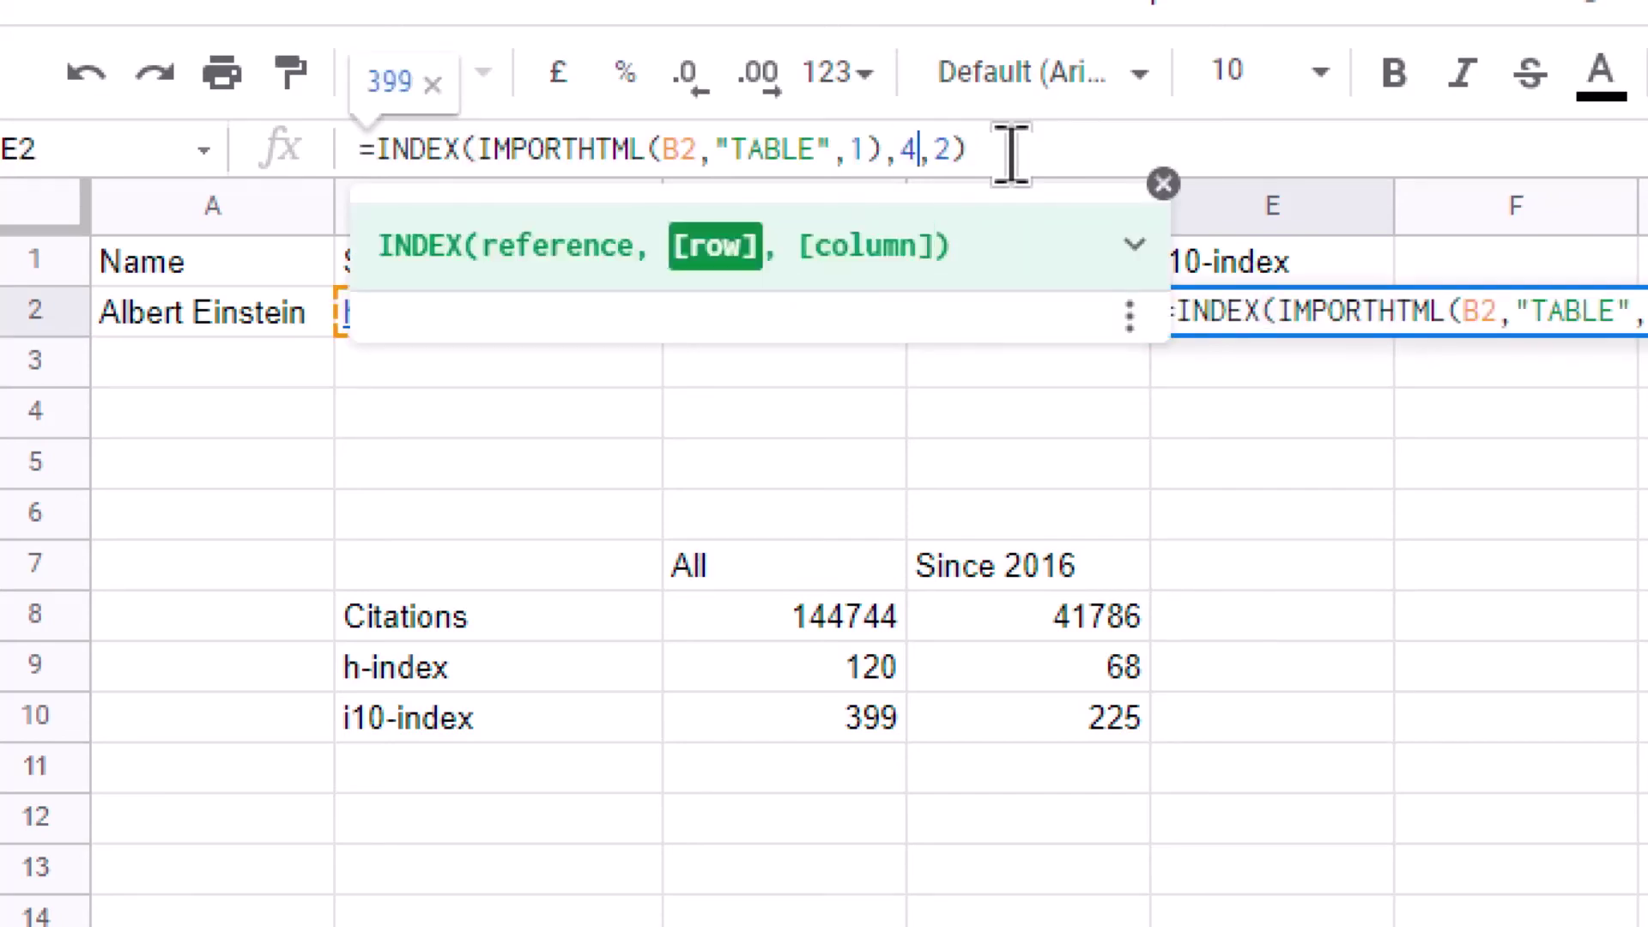
key(Return)
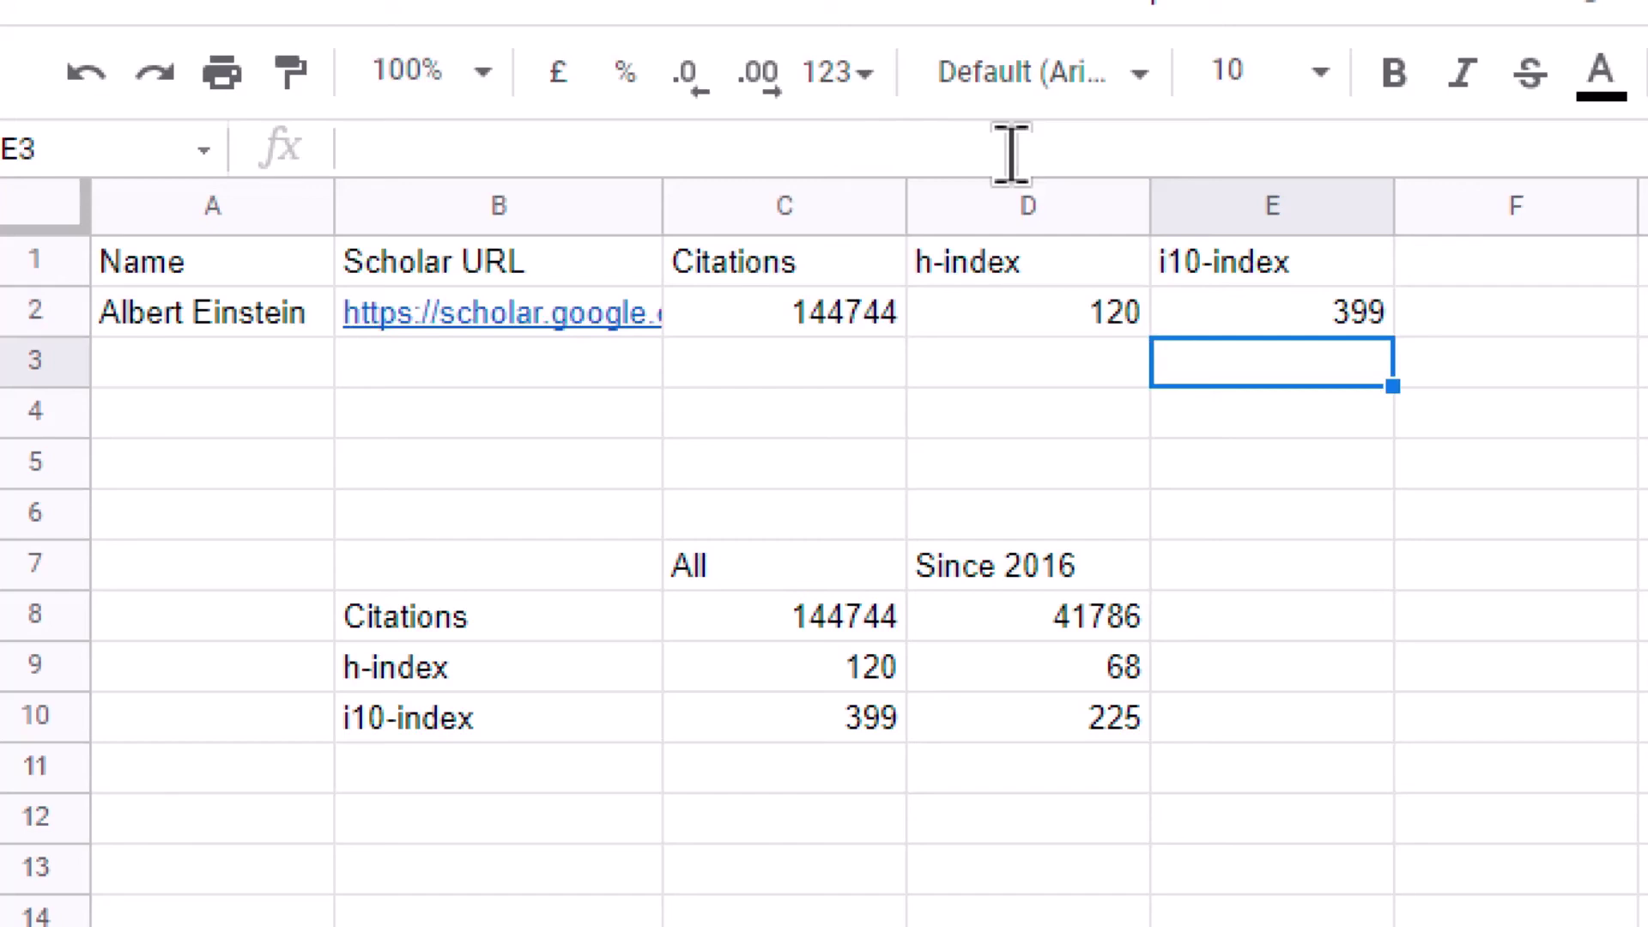
- Delete the imported helper table in B7:D10 from the sheet
click(462, 568)
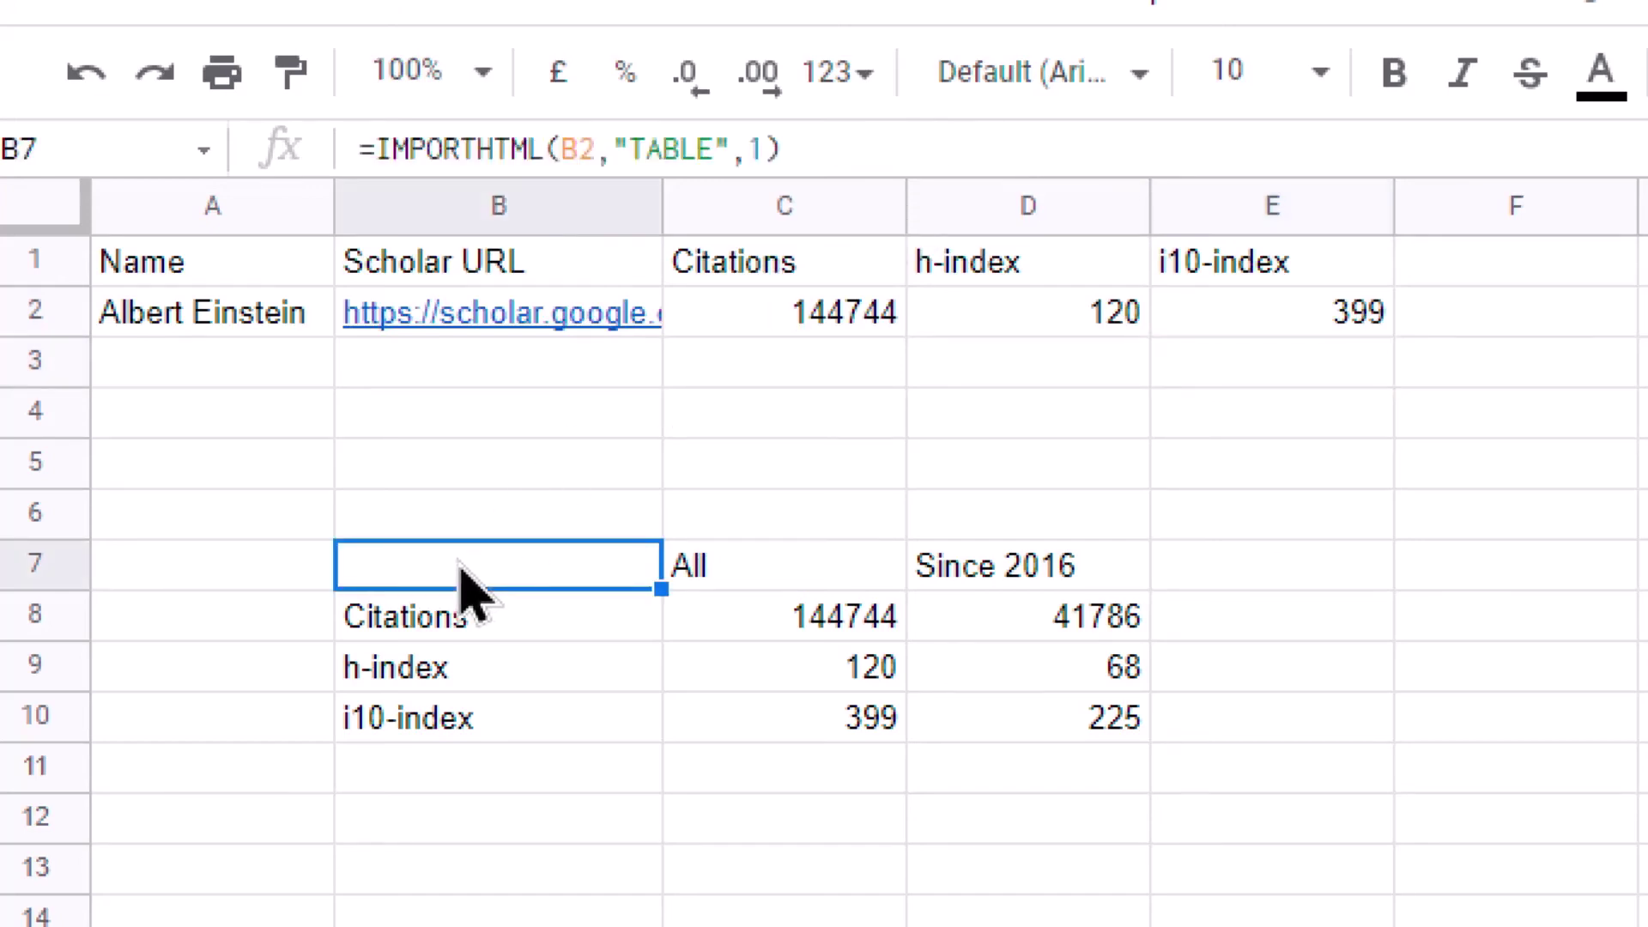
key(shift+Down)
key(shift+Down)
key(shift+Down)
key(shift+Right)
key(shift+Right)
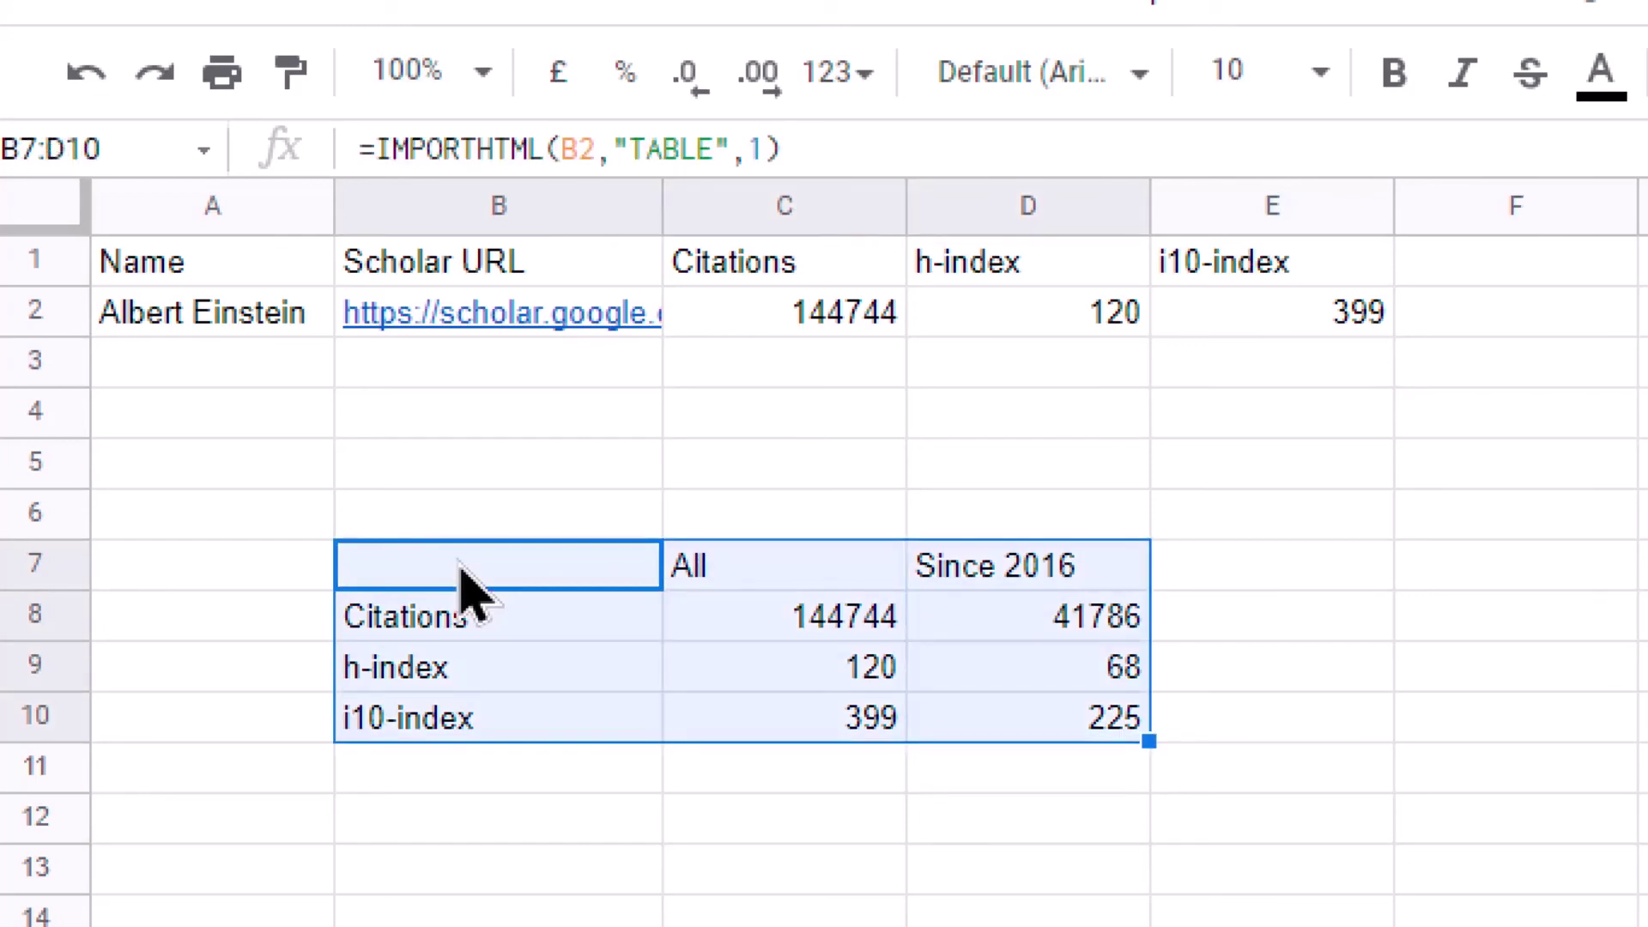
key(Delete)
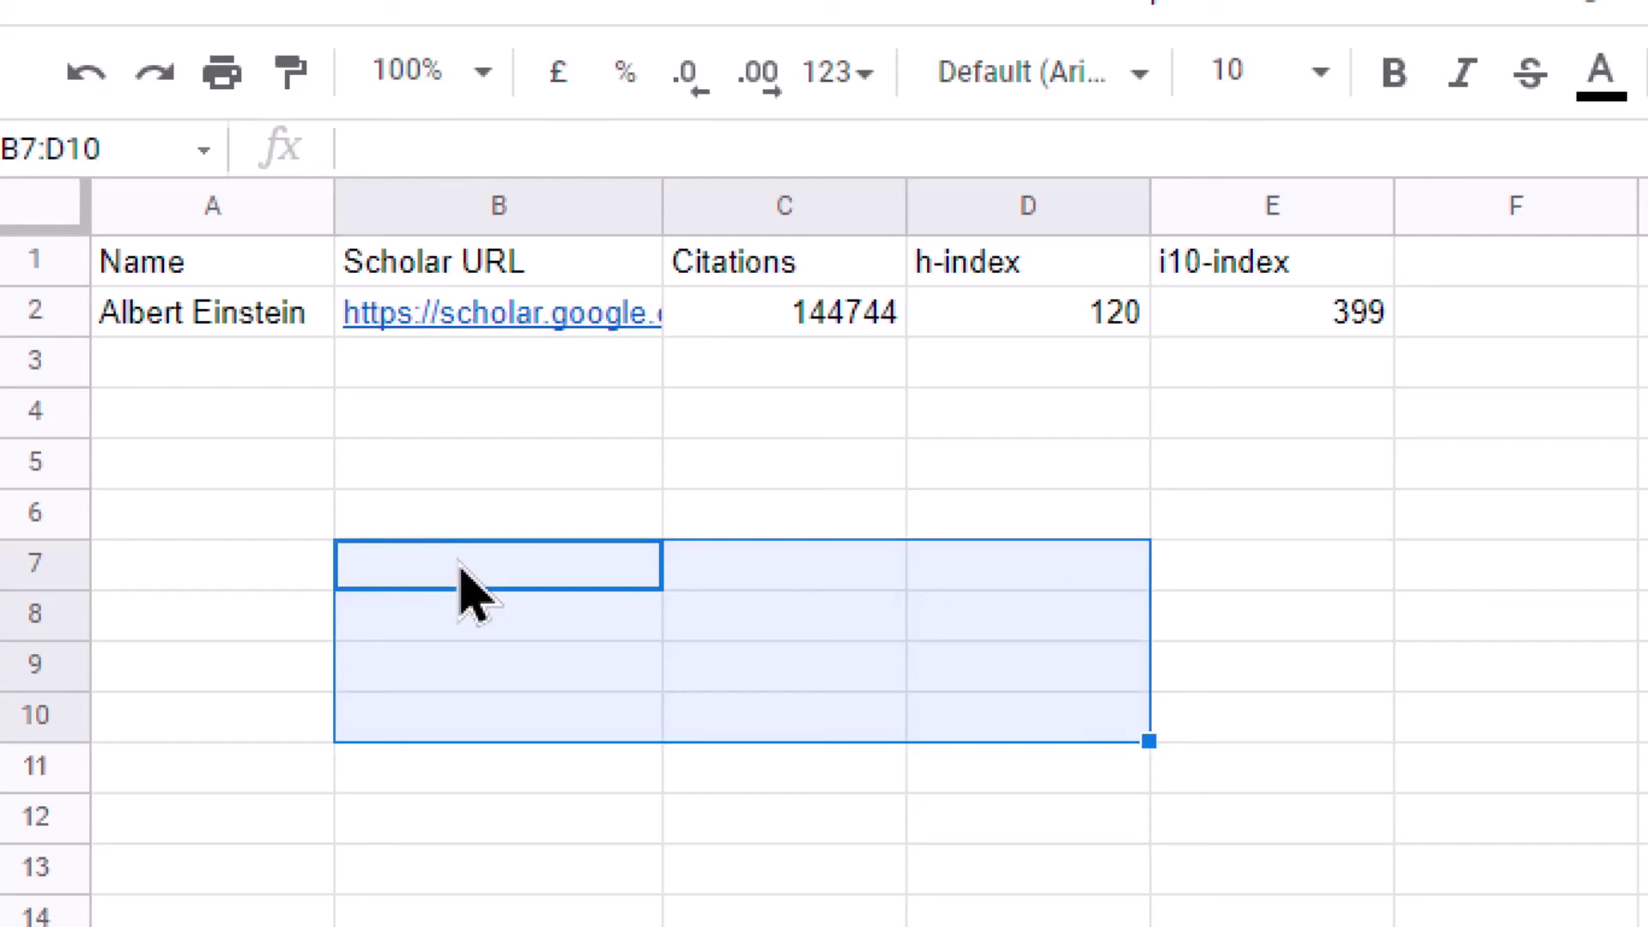
key(Up)
key(Up)
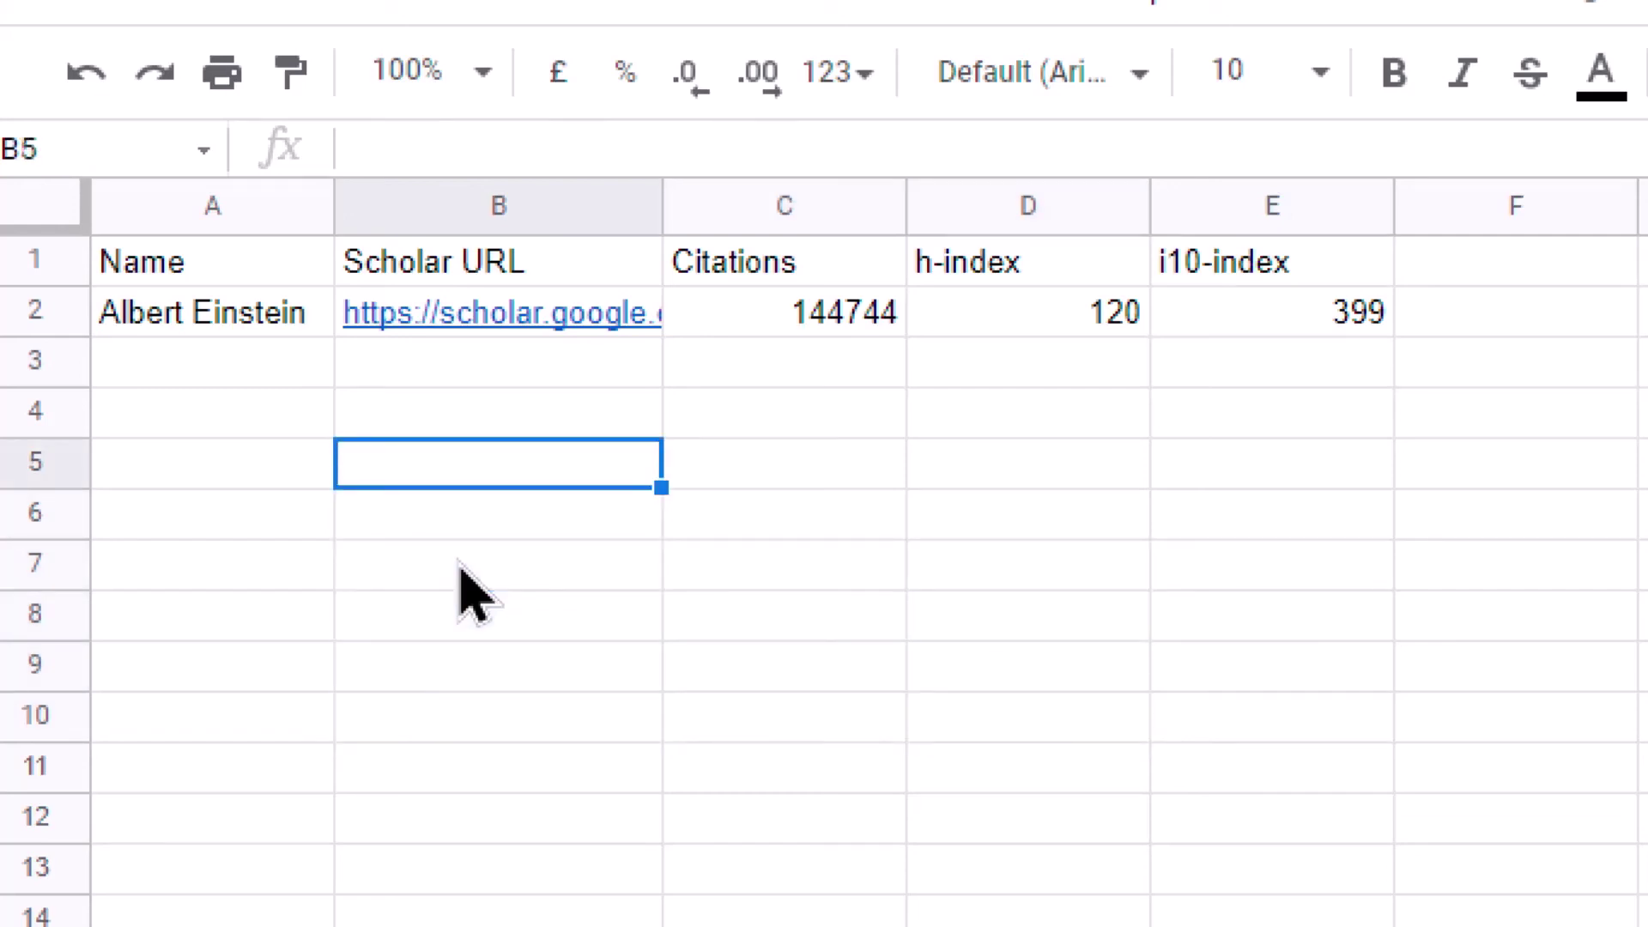
key(Up)
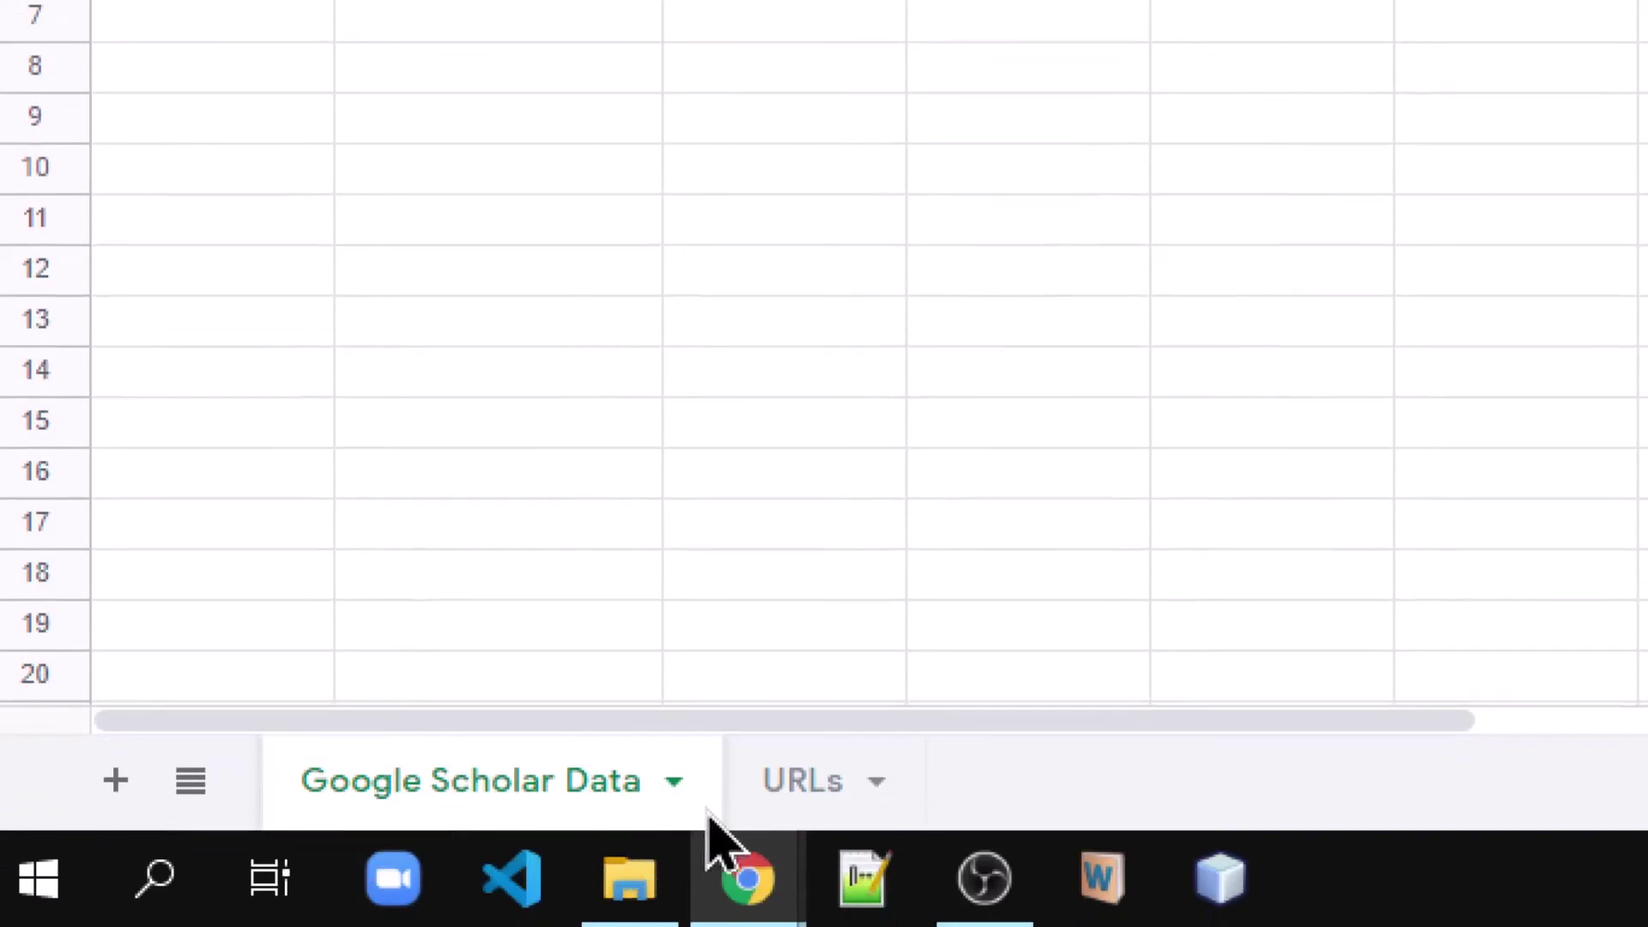
- Copy the names and Scholar URLs in A2:B8 of the URLs sheet, without the header row
click(761, 802)
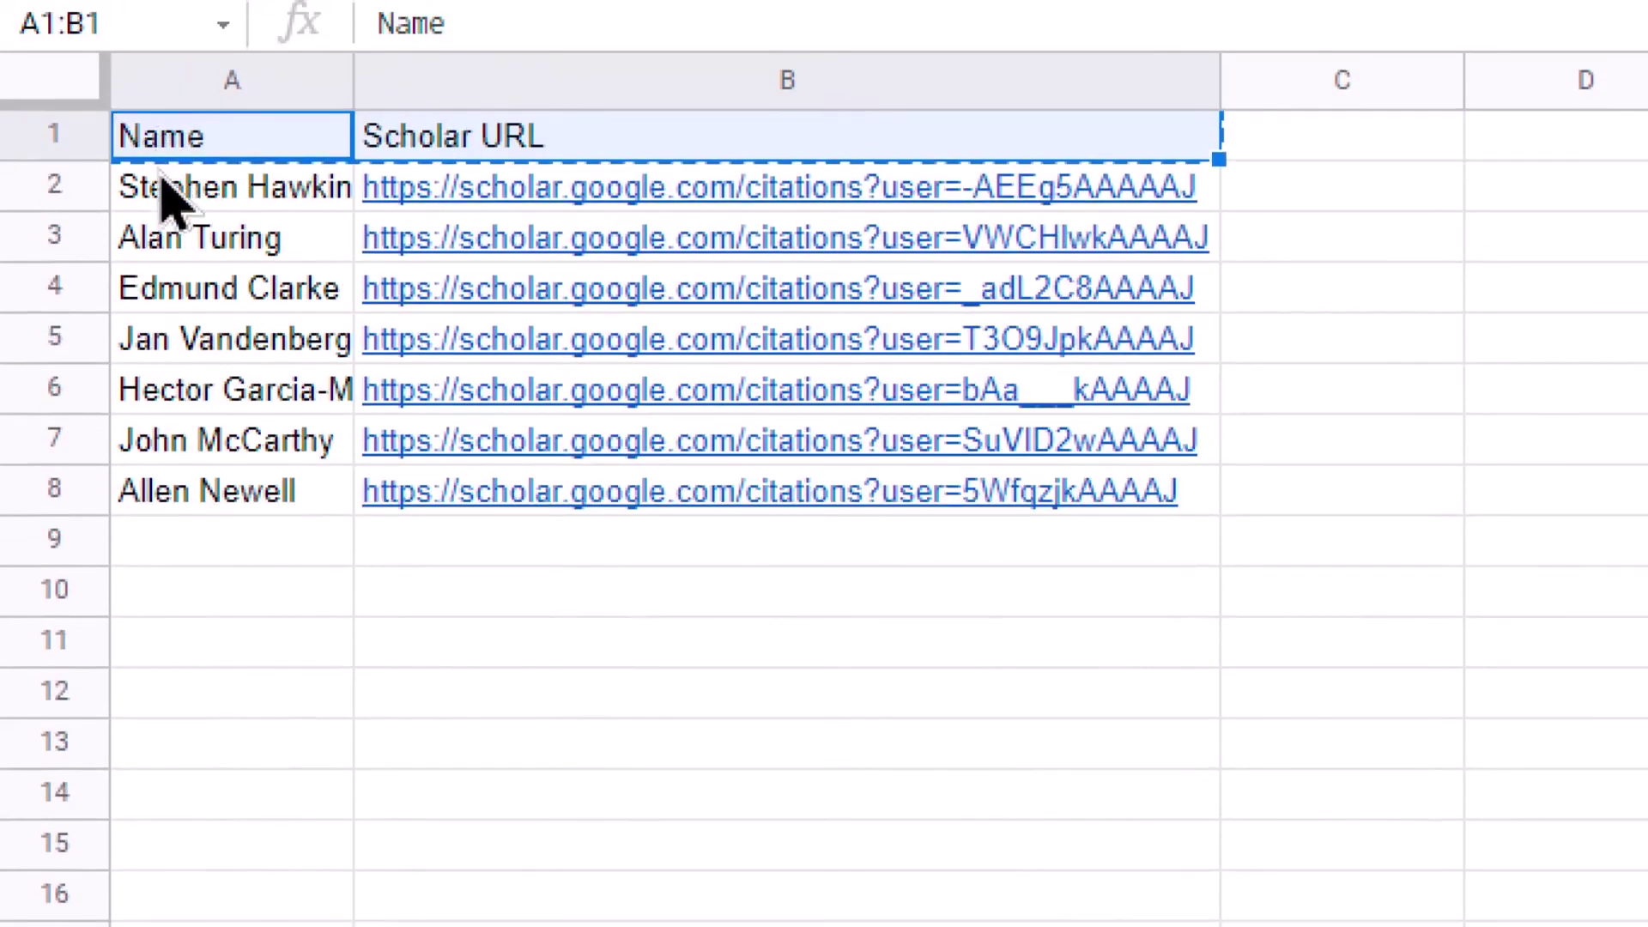
click(163, 190)
key(shift+Down)
key(shift+Down)
key(shift+Down)
key(shift+Down)
key(shift+Down)
key(shift+Down)
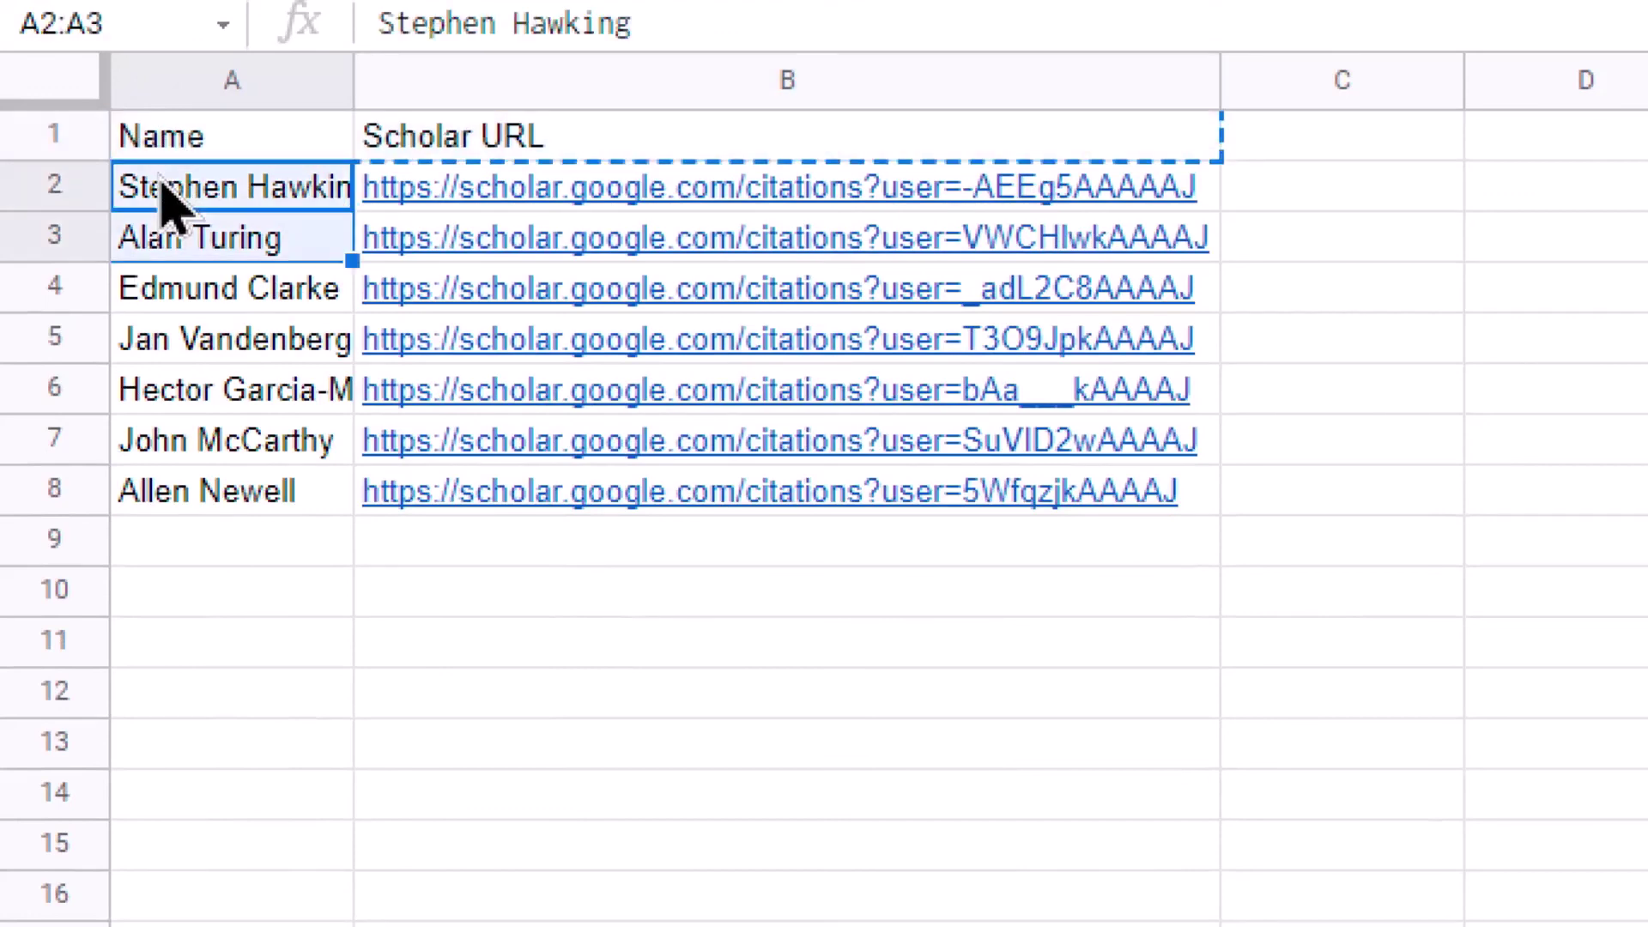
key(shift+Right)
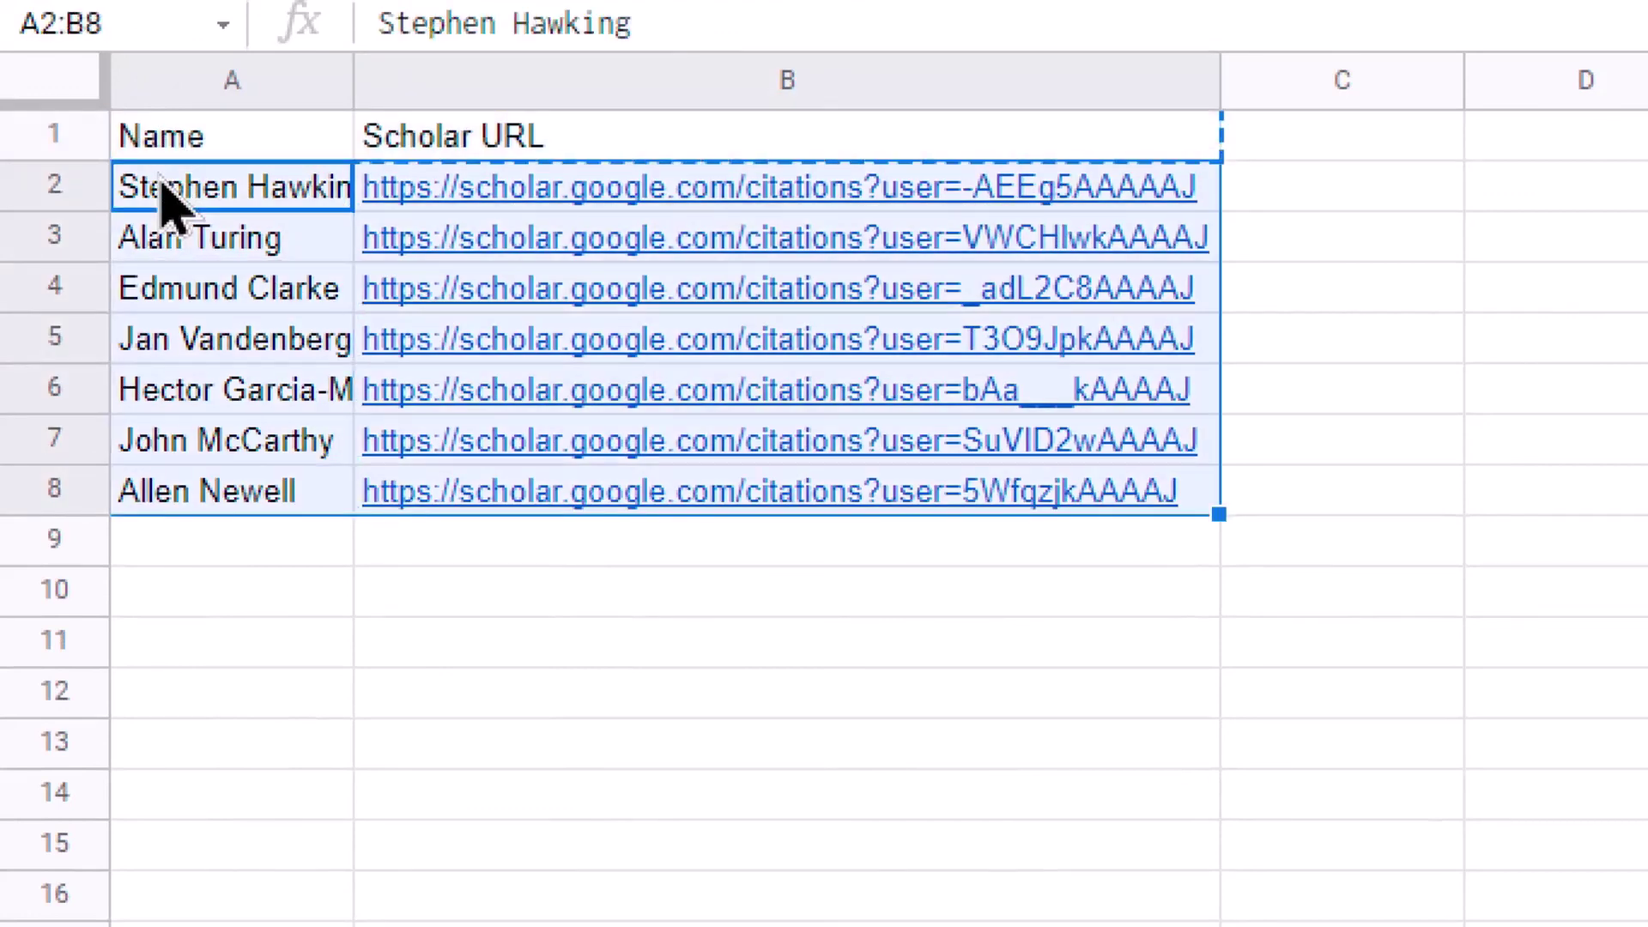
key(ctrl+c)
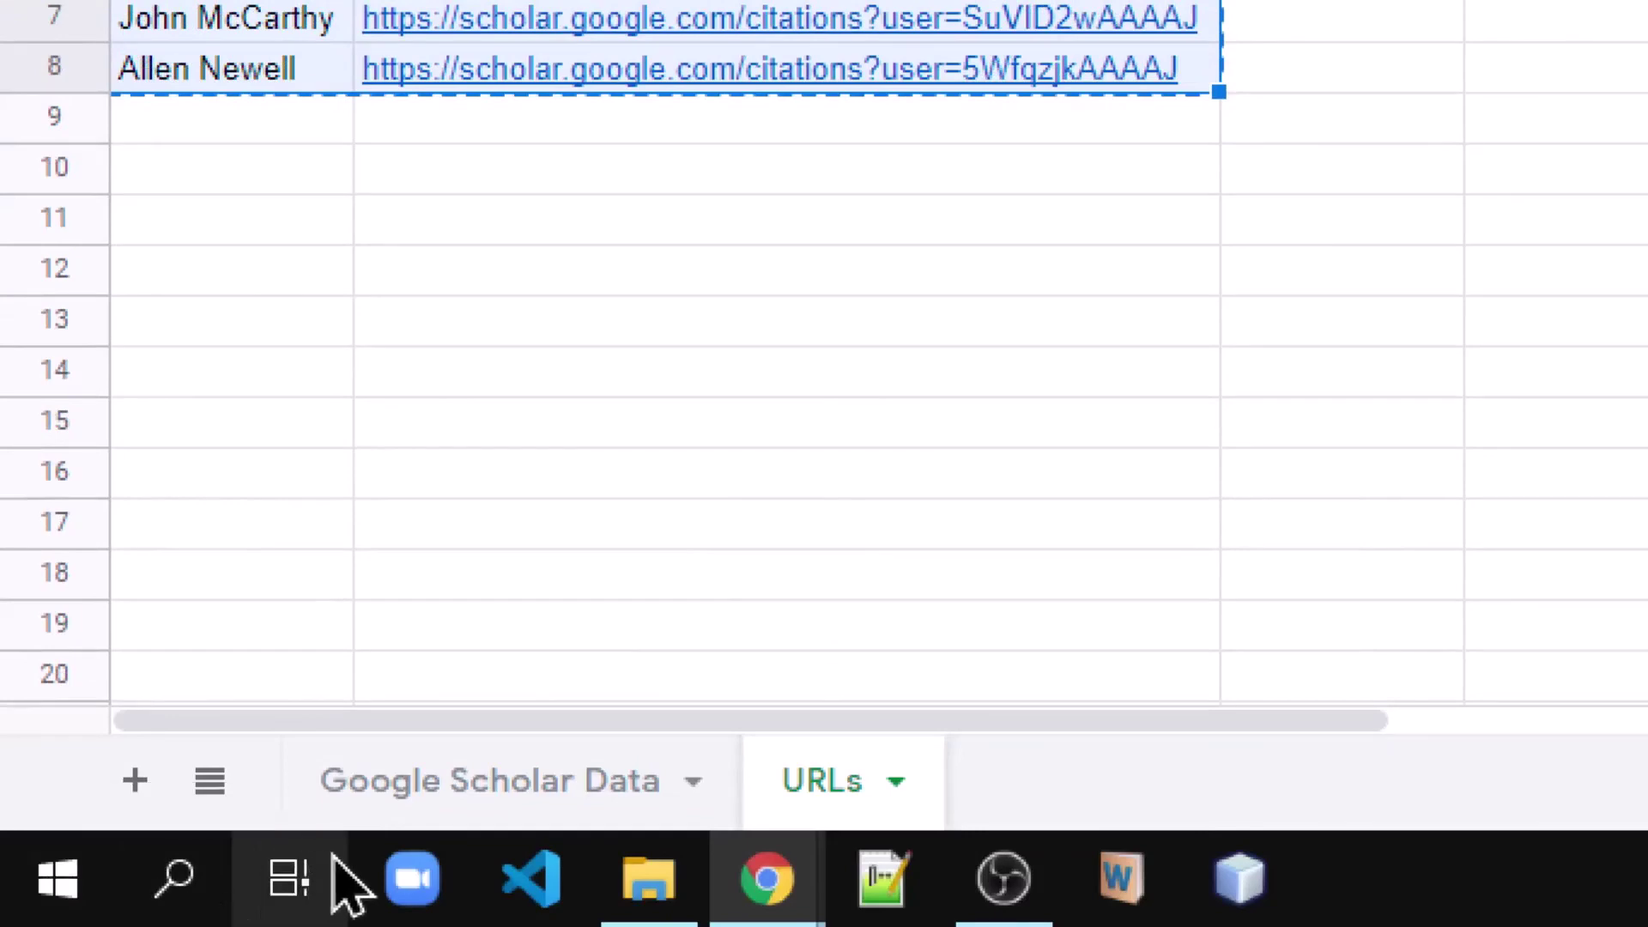
- Paste the copied names and Scholar URLs into the Google Scholar Data sheet starting at cell A3
click(427, 798)
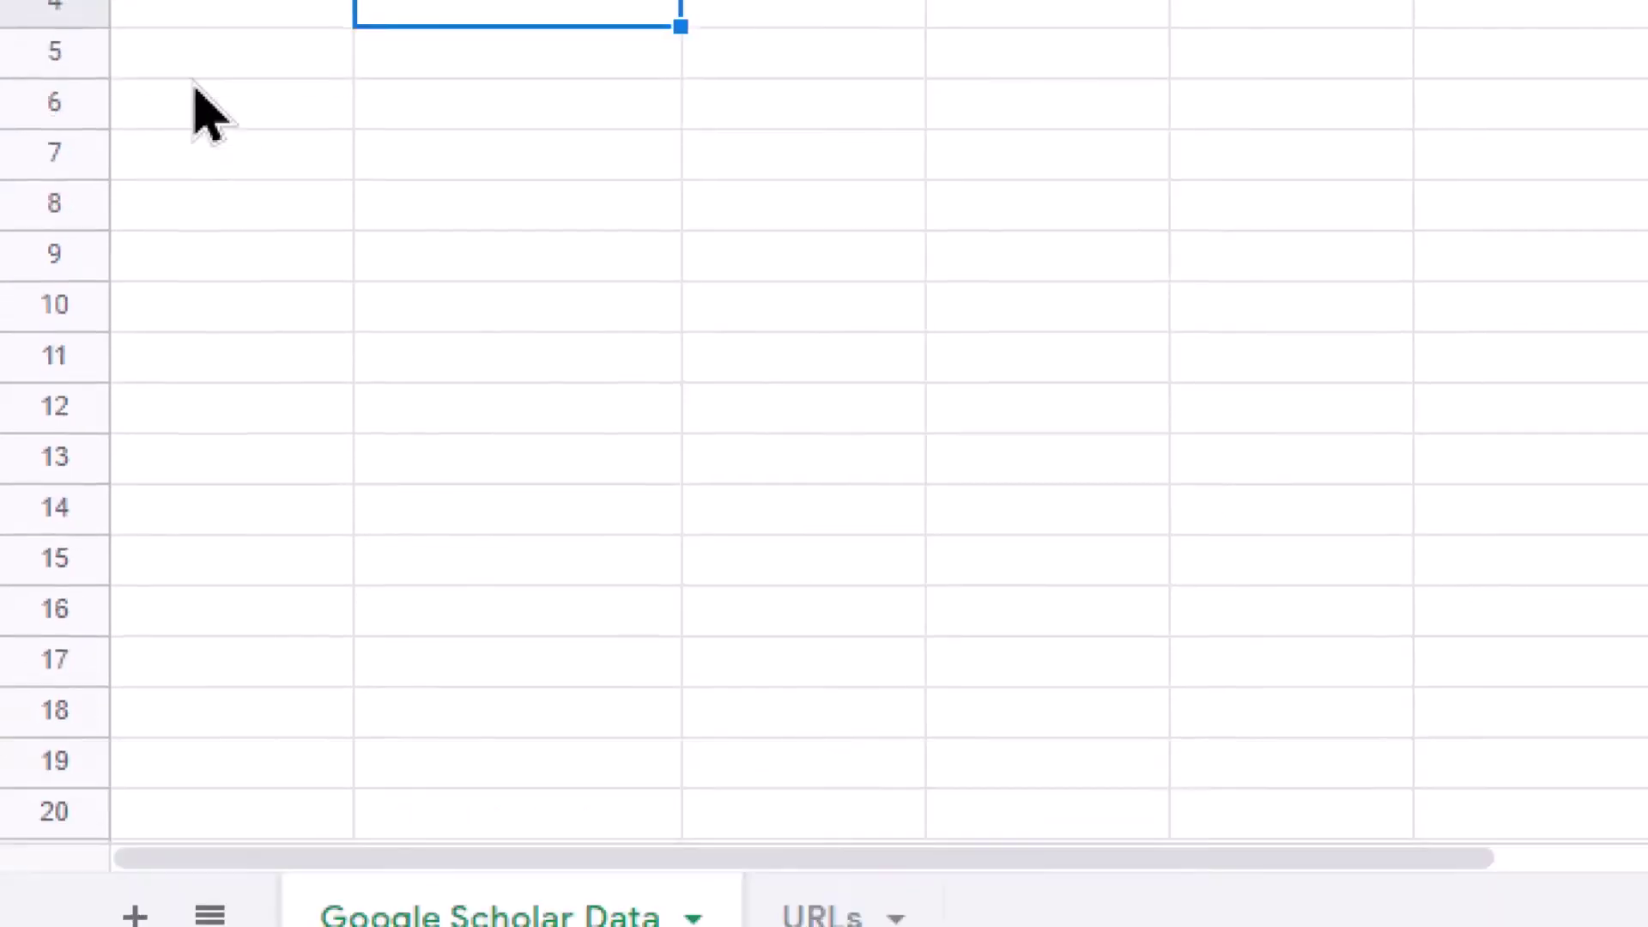
click(199, 359)
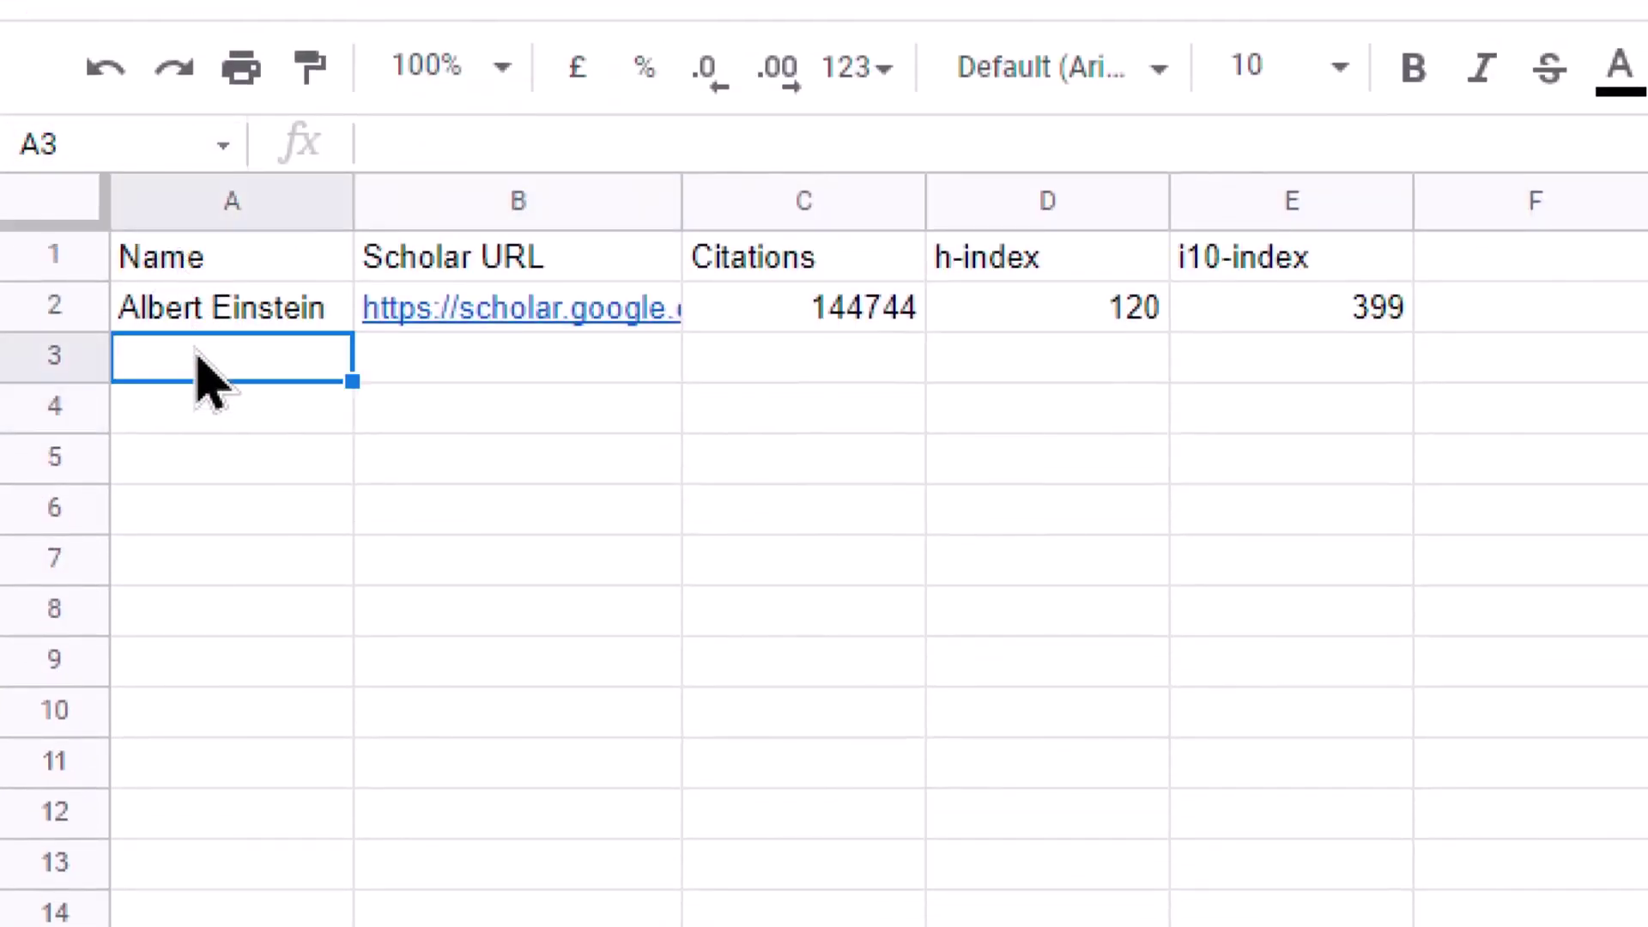
key(ctrl+v)
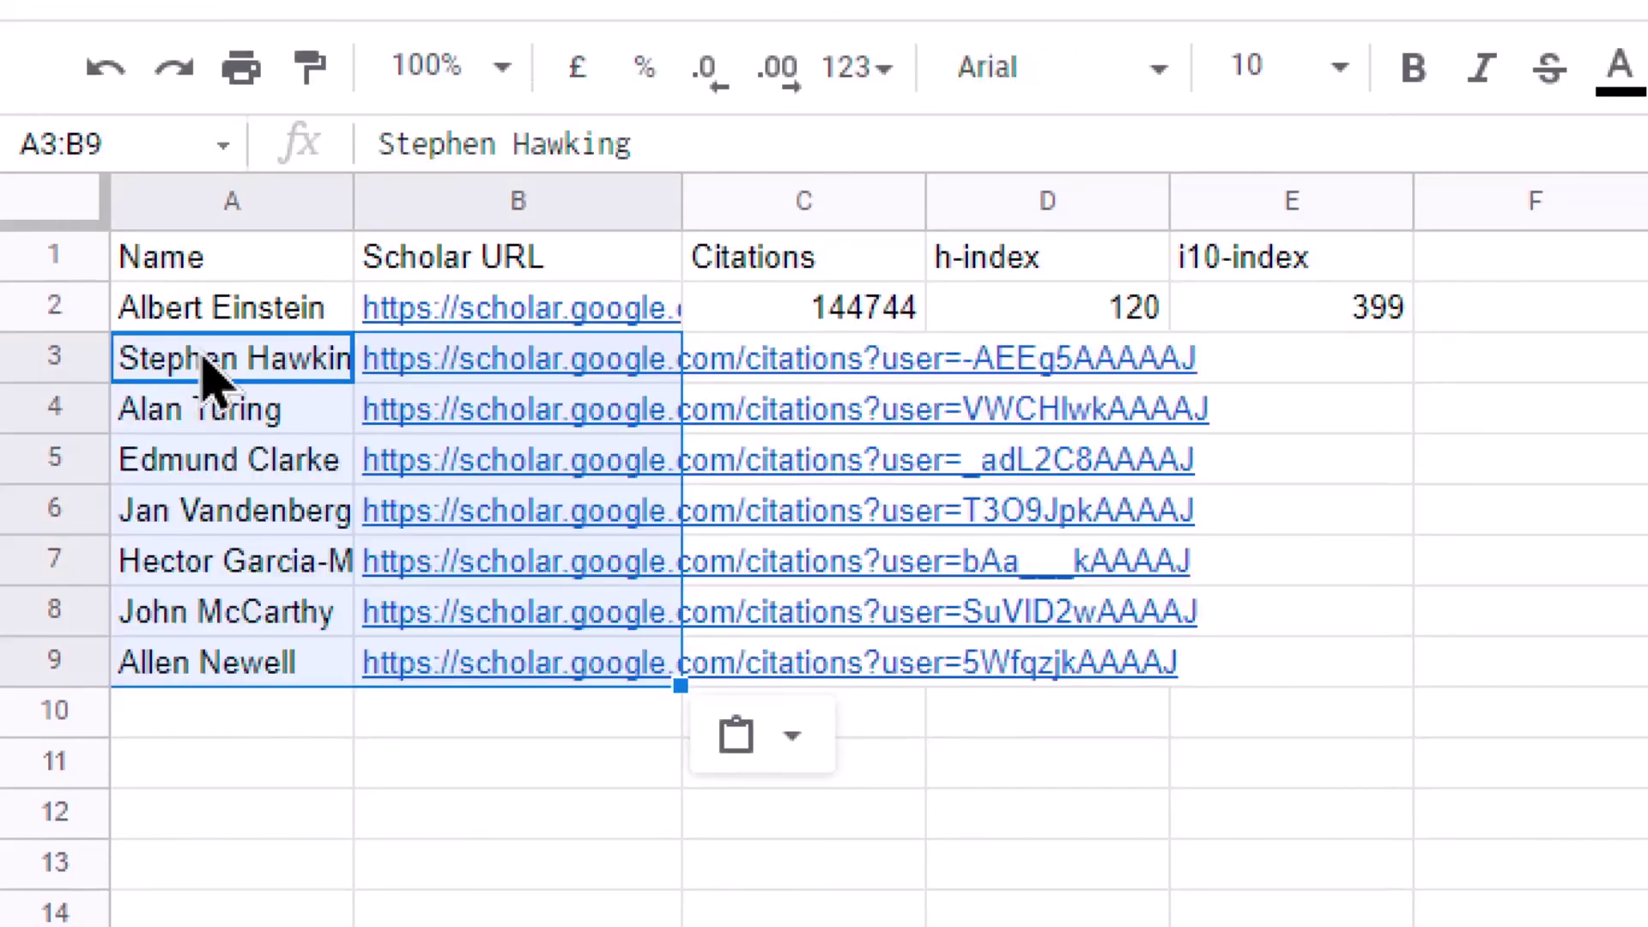
- Copy the Citations, h-index and i10-index formulas from C2:E2 into rows 3 to 9 for the added researchers
click(869, 330)
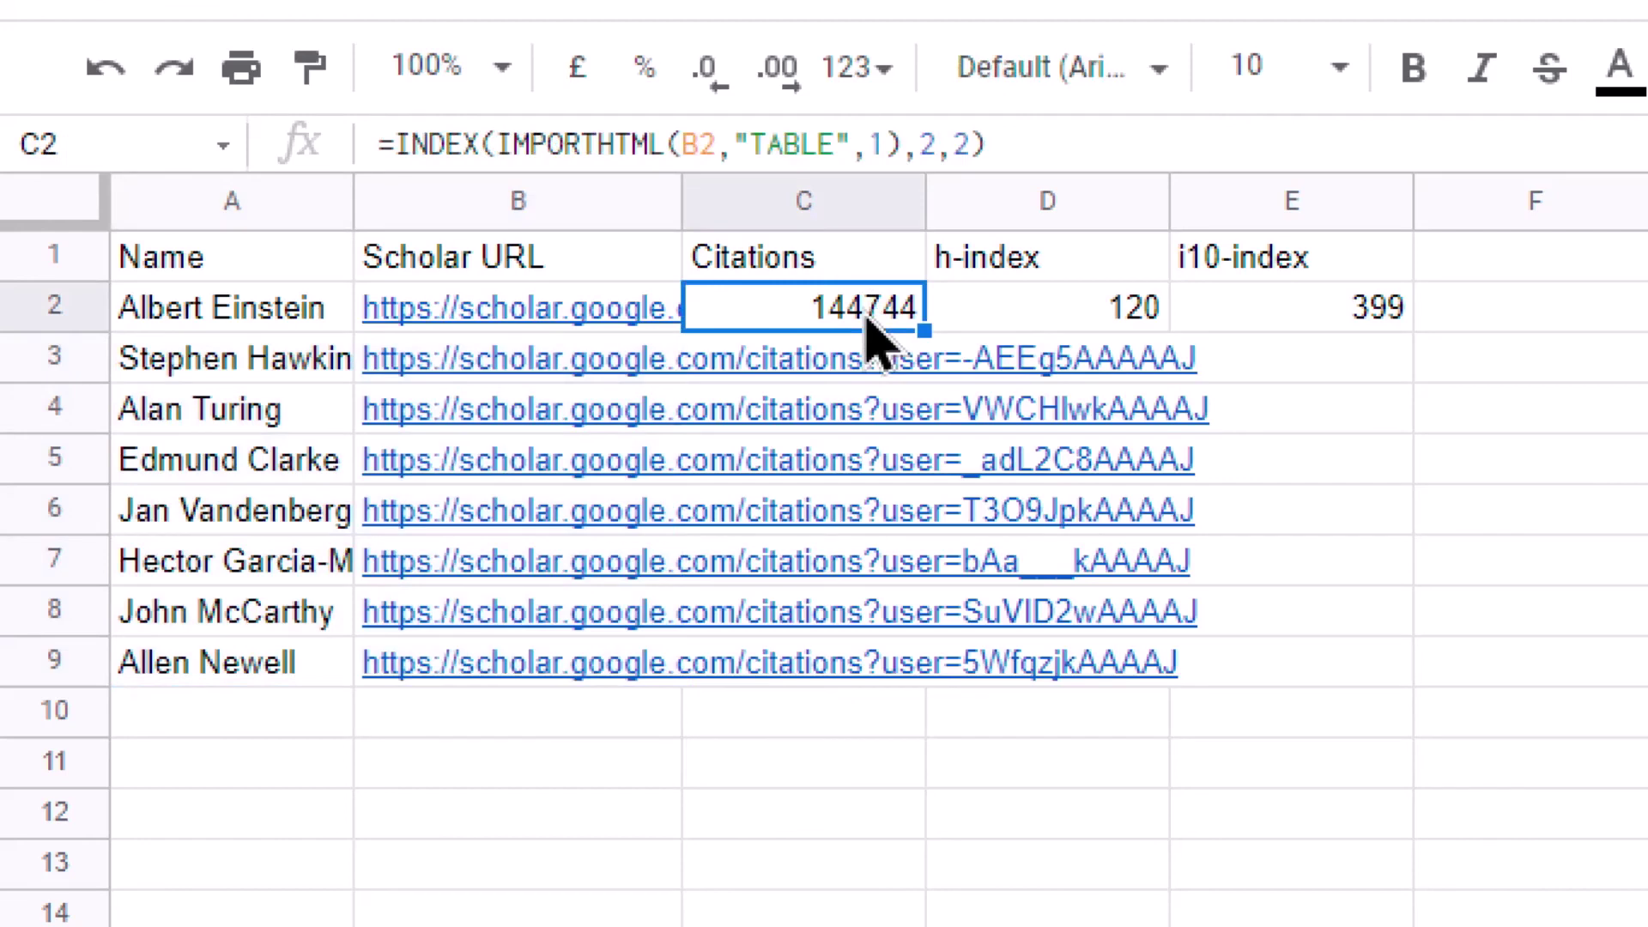
key(shift+Right)
key(shift+Right)
key(ctrl+c)
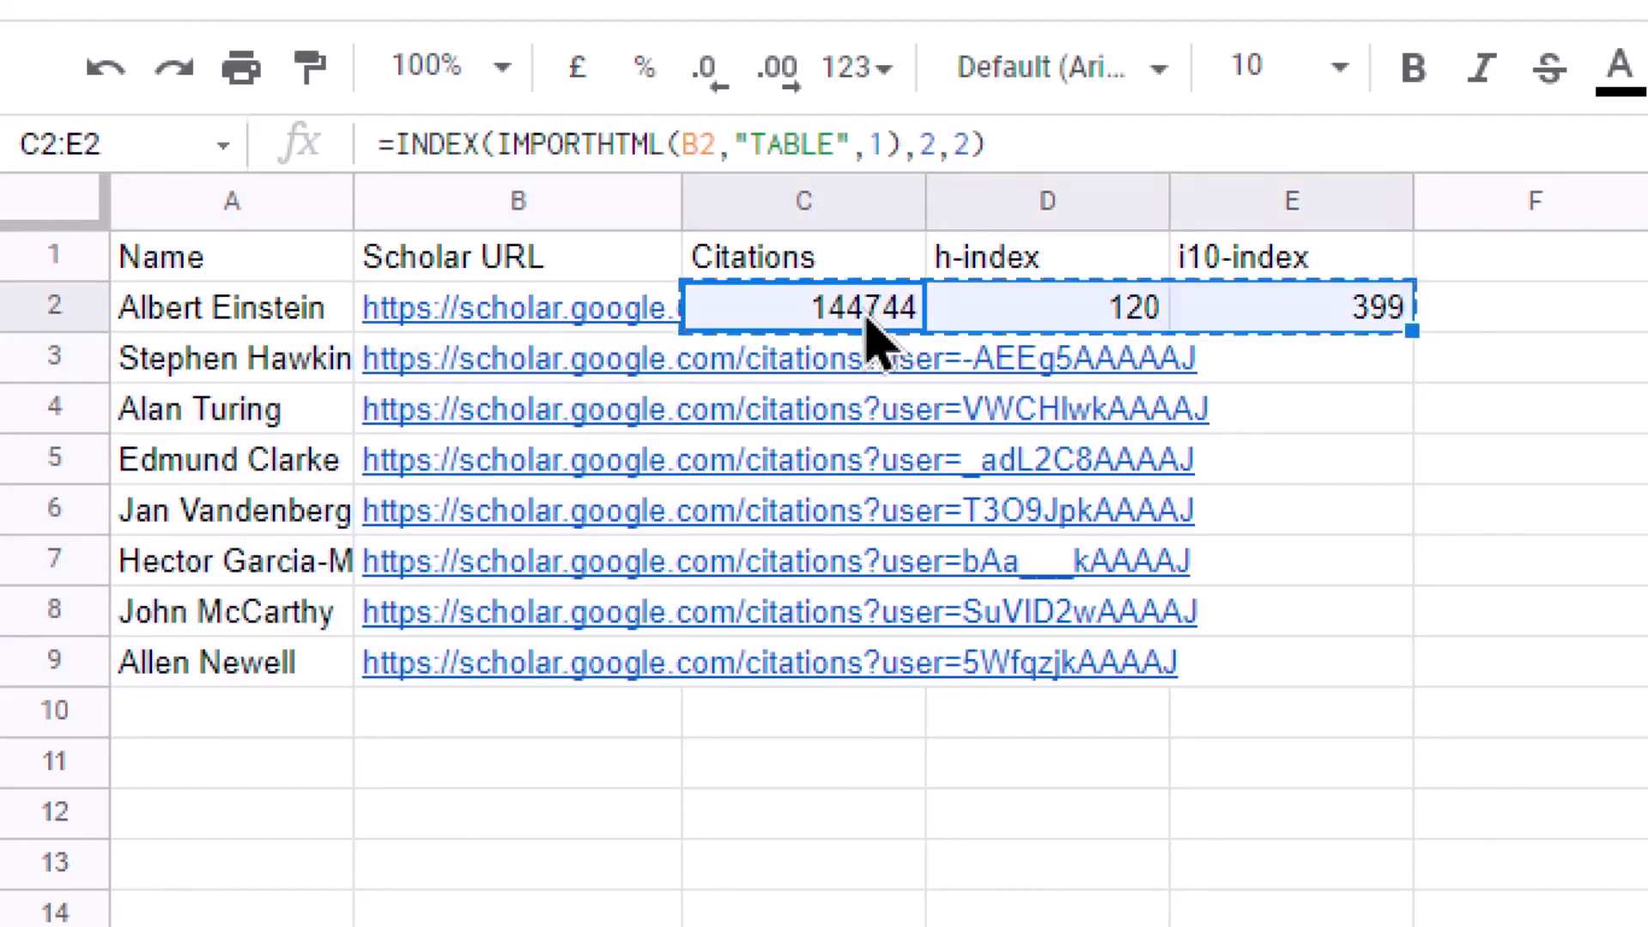
key(Down)
key(shift+Down)
key(shift+Down)
key(shift+Down)
key(shift+Down)
key(shift+Down)
key(shift+Down)
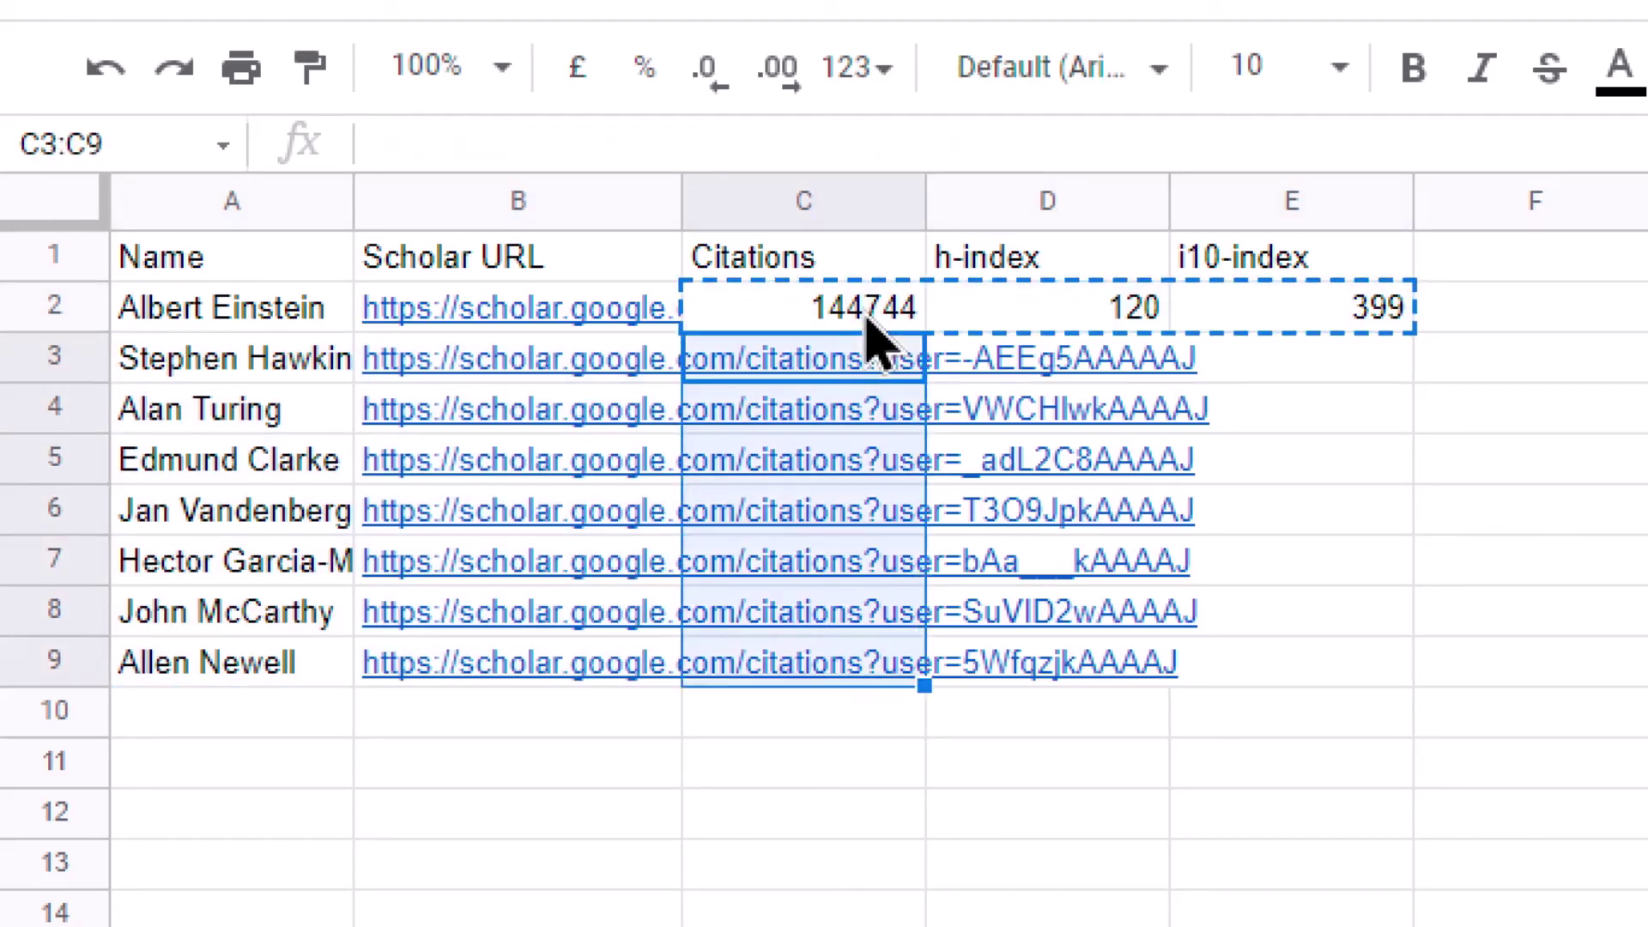
key(ctrl+v)
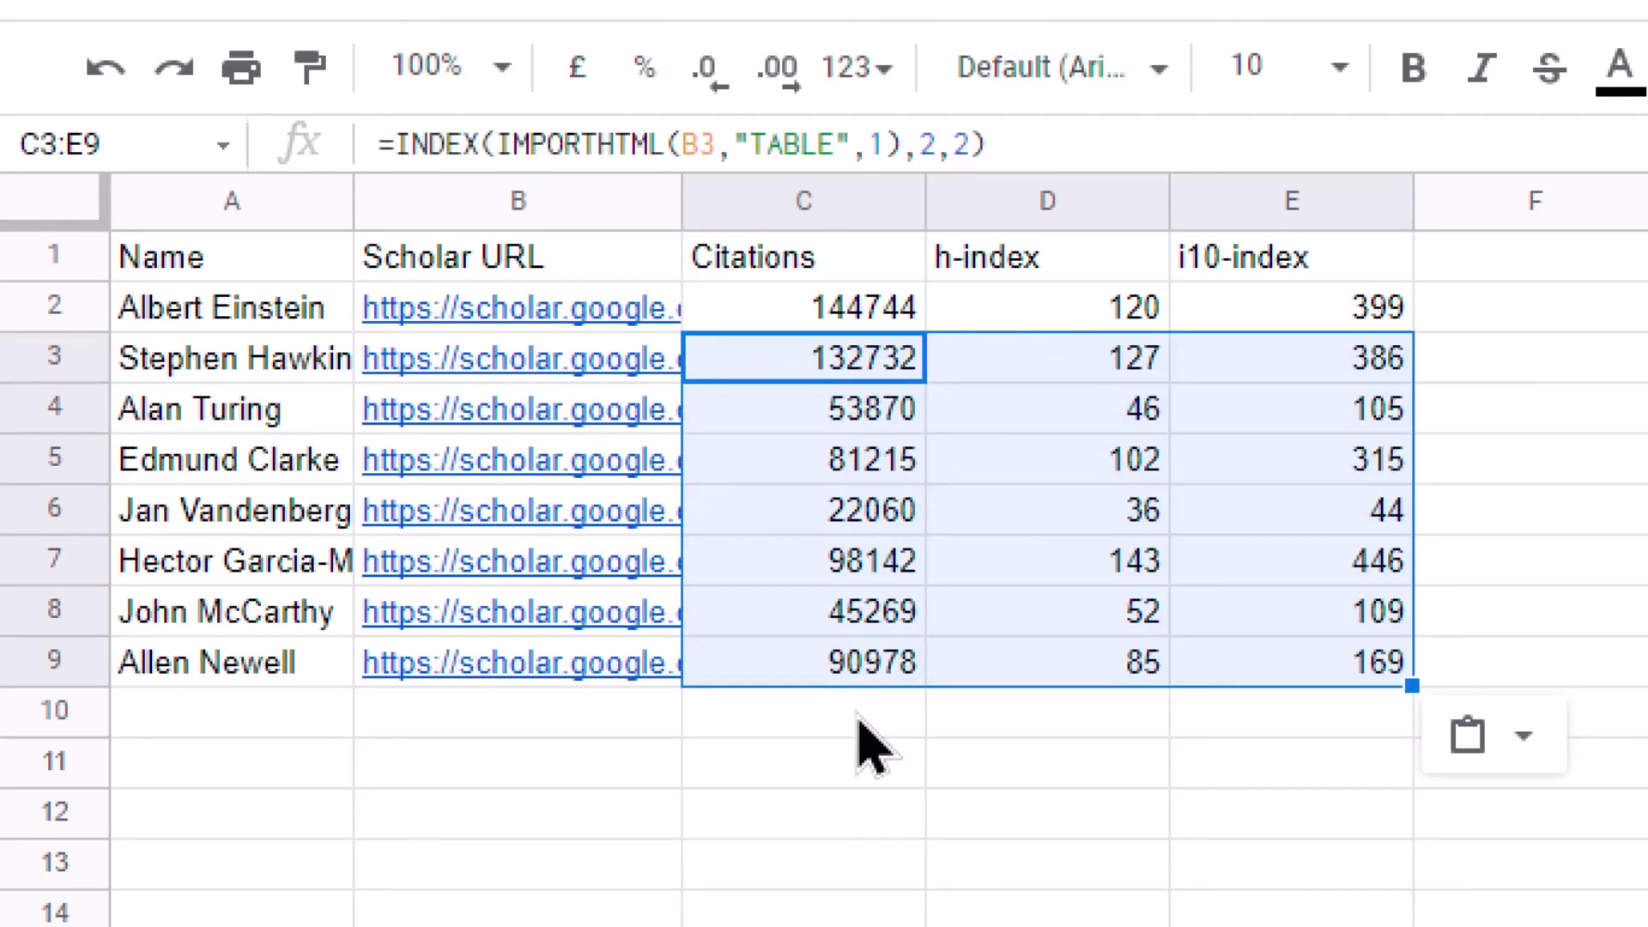
key(Up)
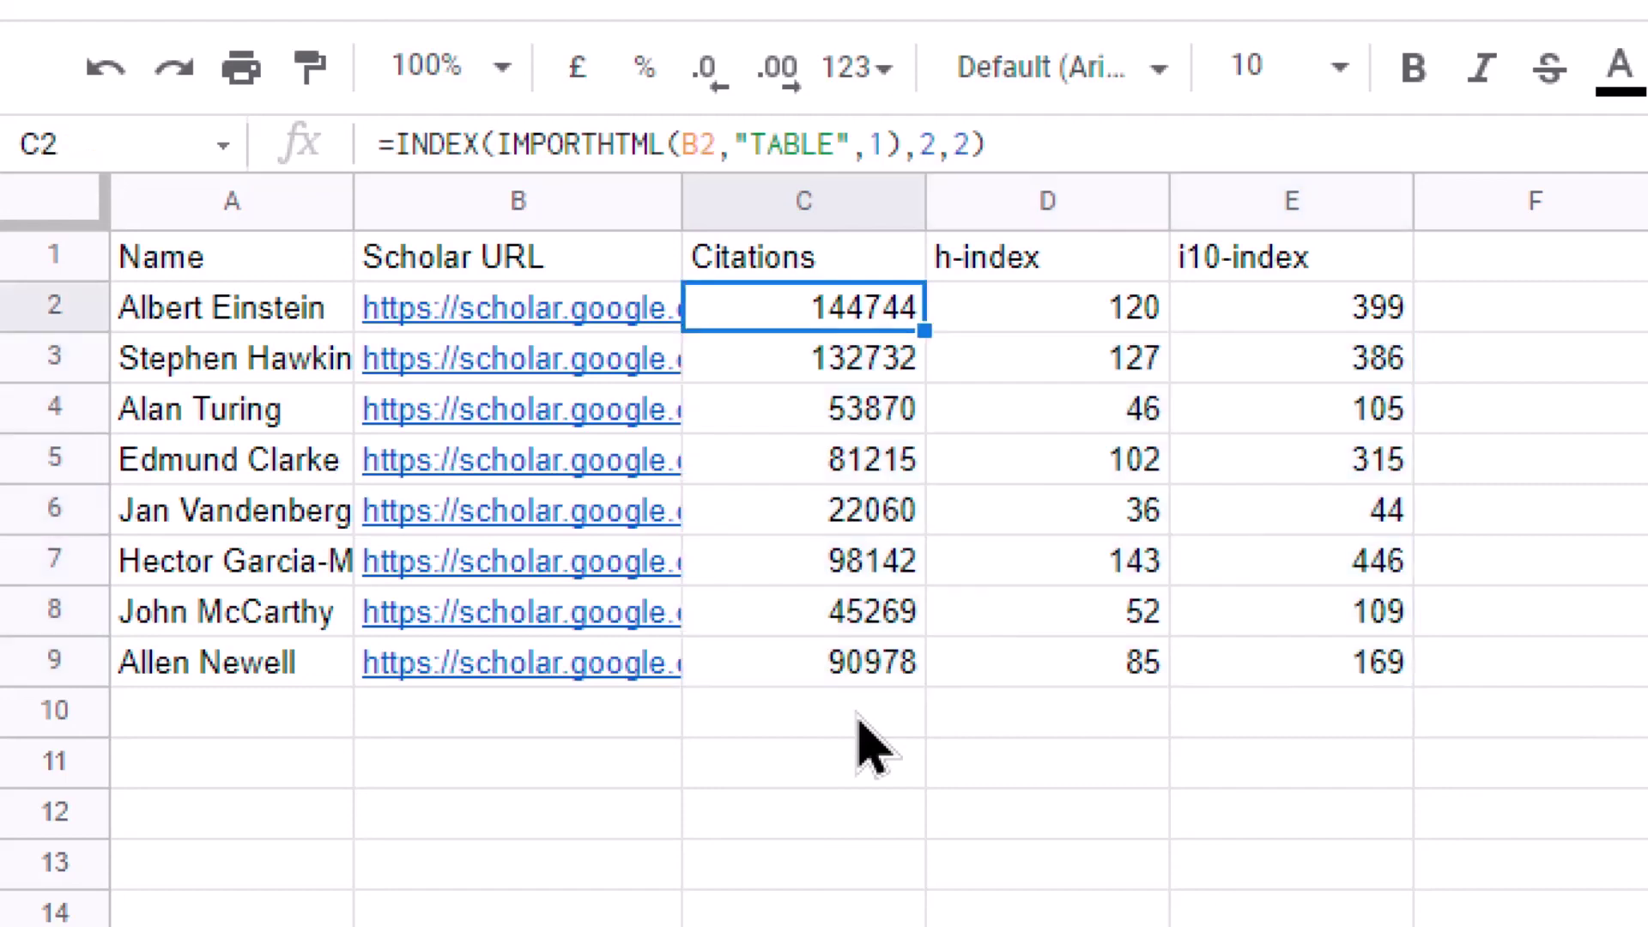